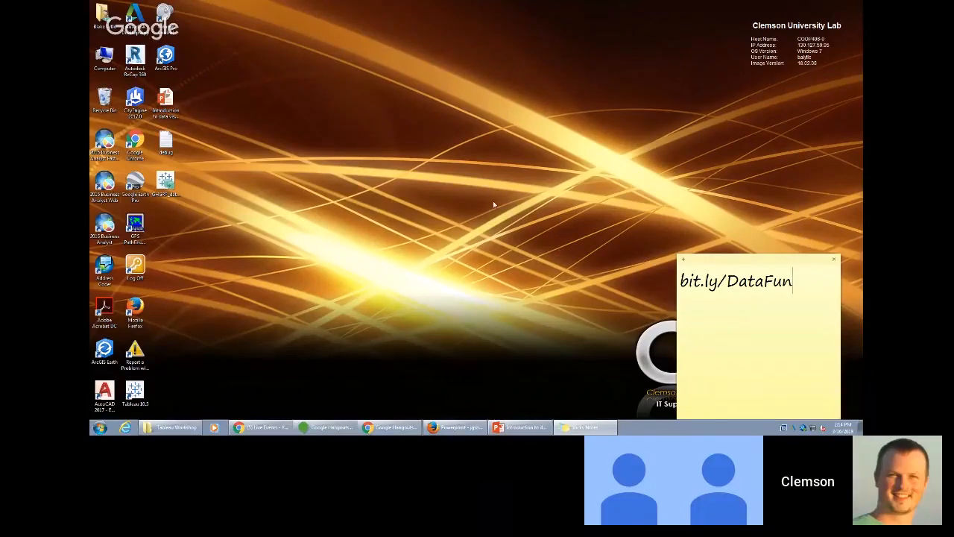
- Switch to the Data Analytics and Visualization with Tableau page in Firefox and highlight Tableau Workshop.zip among the page's attachments
{"action": "mouse_move", "coordinate": [461, 432]}
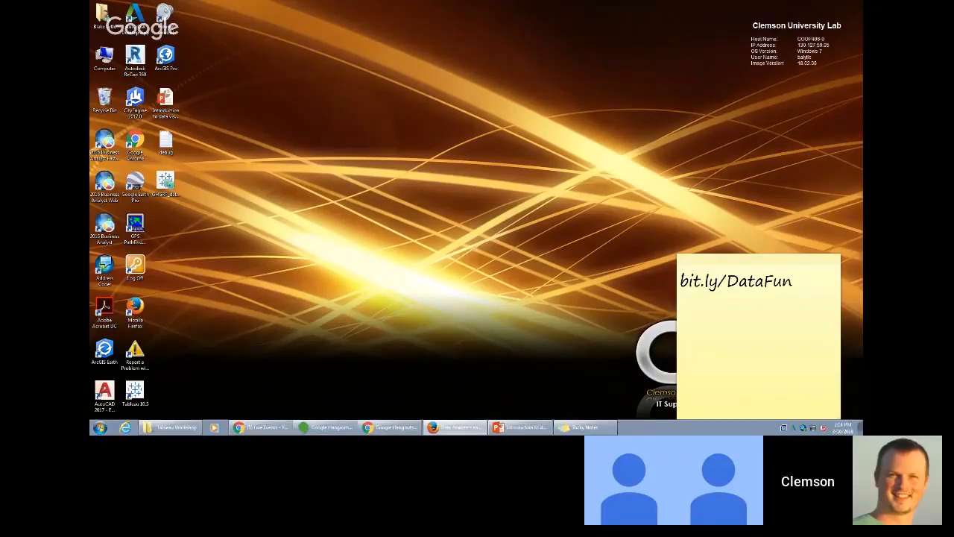
{"action": "left_click_drag", "start_coordinate": [91, 166], "coordinate": [350, 4]}
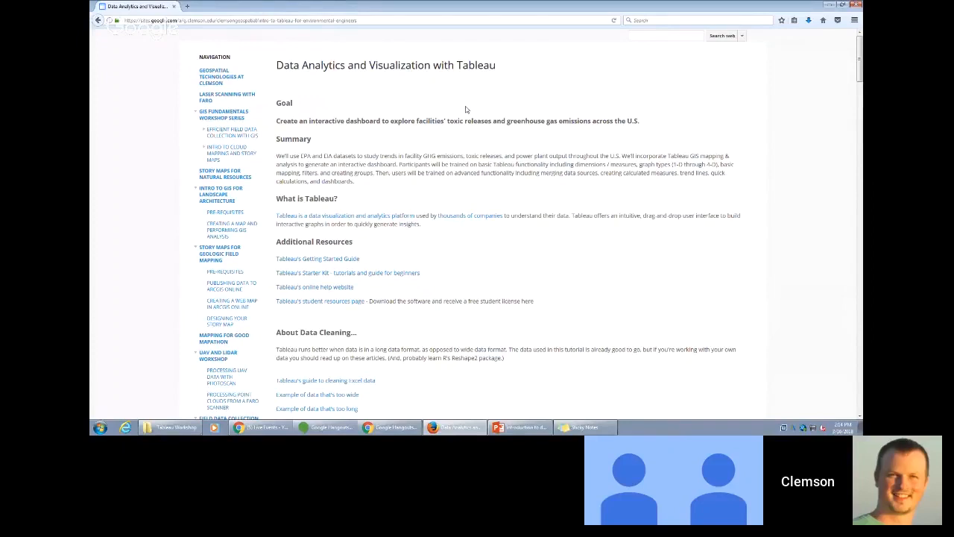
{"action": "scroll", "coordinate": [432, 112], "scroll_direction": "down", "scroll_amount": 2}
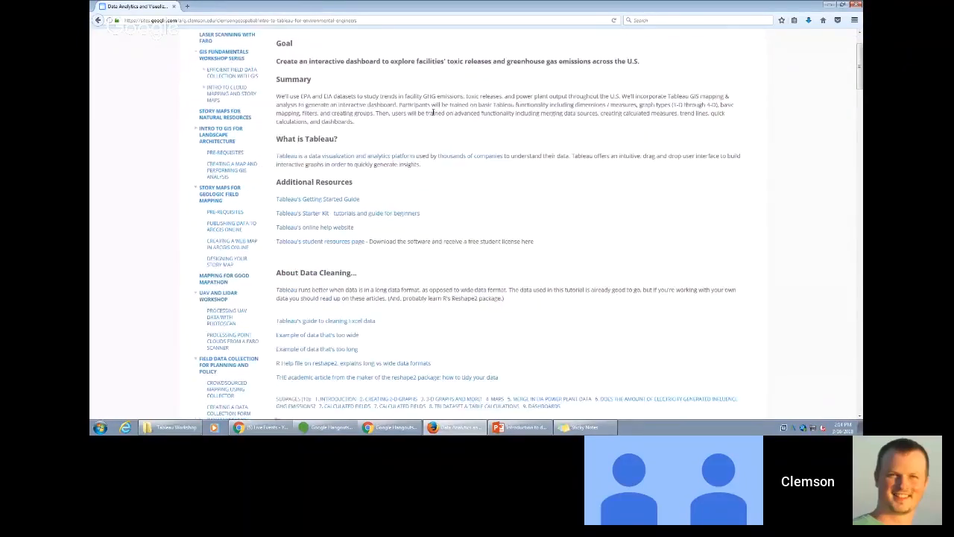
{"action": "scroll", "coordinate": [432, 112], "scroll_direction": "down", "scroll_amount": 10}
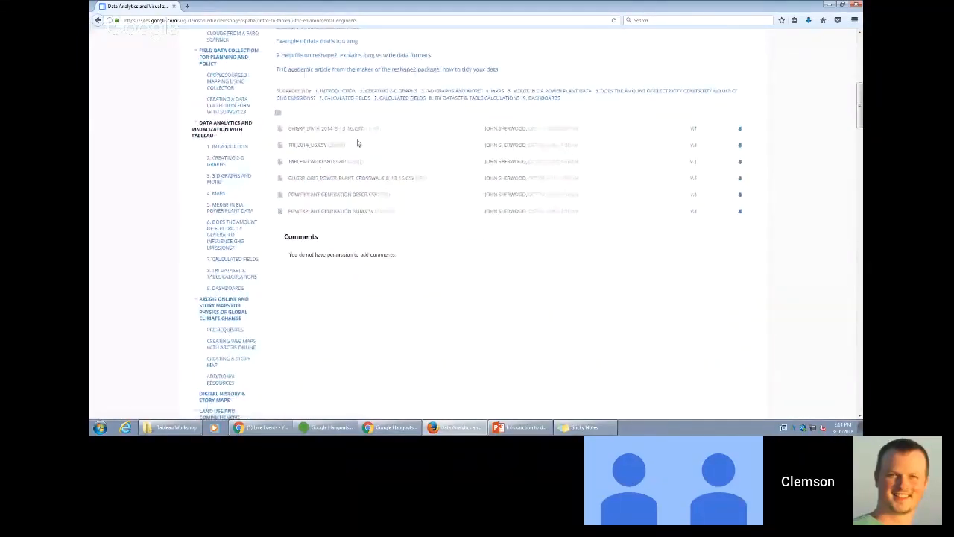
{"action": "left_click_drag", "start_coordinate": [288, 163], "coordinate": [756, 162]}
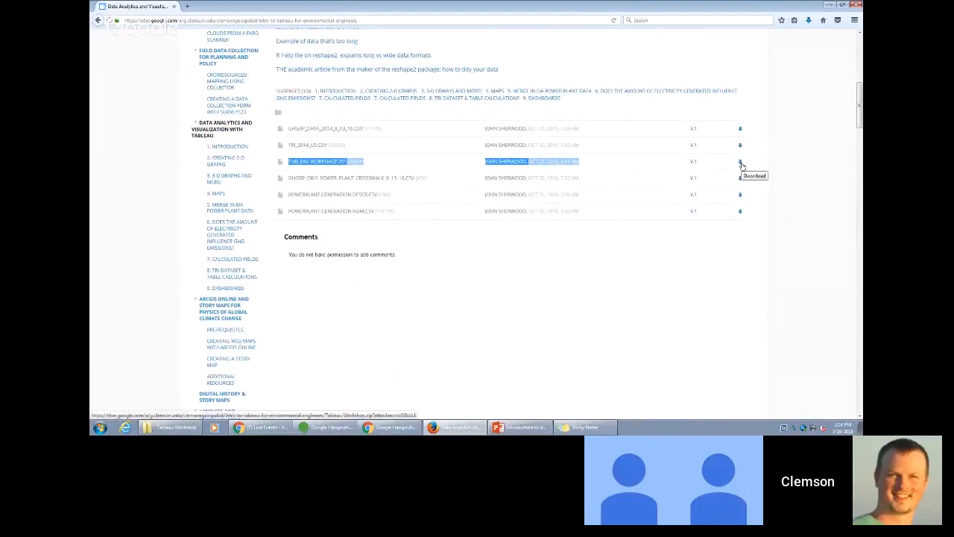
- Download Tableau Workshop.zip to the Downloads folder, replacing the existing copy
{"action": "left_click", "coordinate": [741, 164]}
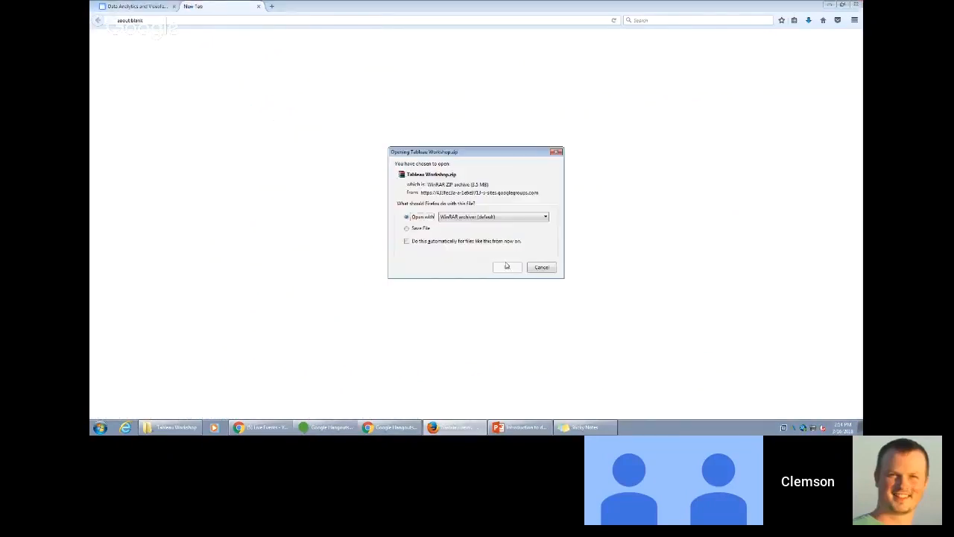
{"action": "left_click", "coordinate": [416, 228]}
{"action": "left_click", "coordinate": [502, 270]}
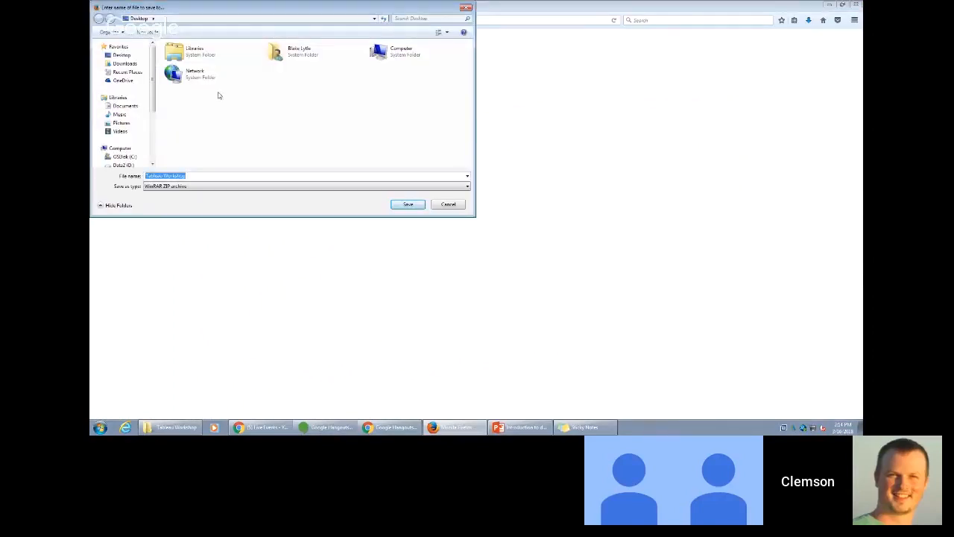
{"action": "left_click", "coordinate": [125, 64]}
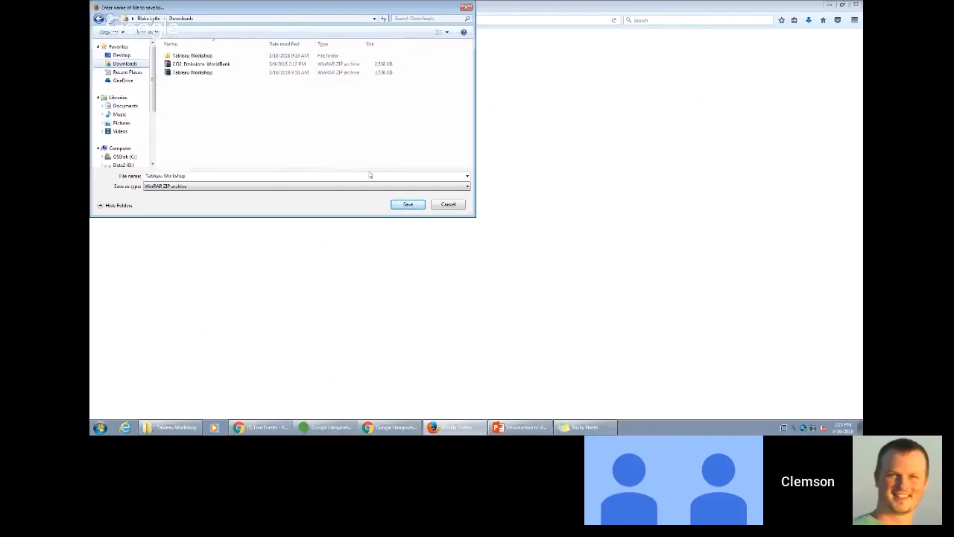
{"action": "left_click", "coordinate": [408, 204]}
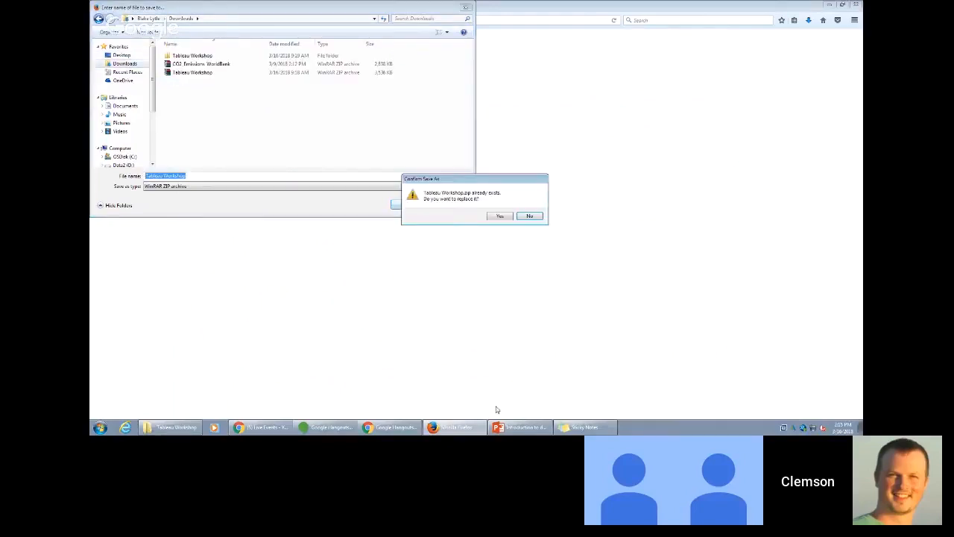
{"action": "left_click", "coordinate": [494, 217]}
- Close the blank browser tab left by the download and return to the workshop page's attachment list
{"action": "left_click", "coordinate": [585, 427]}
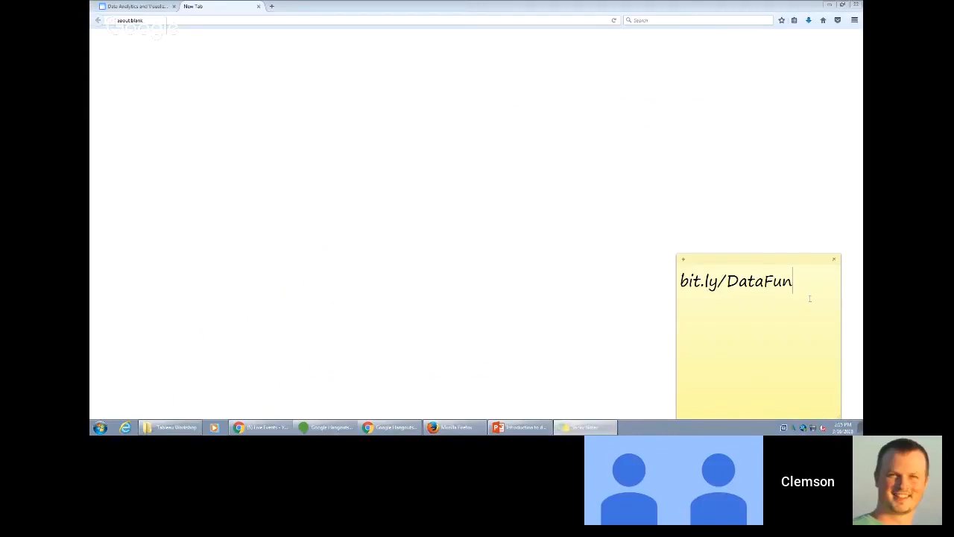
{"action": "left_click", "coordinate": [251, 124]}
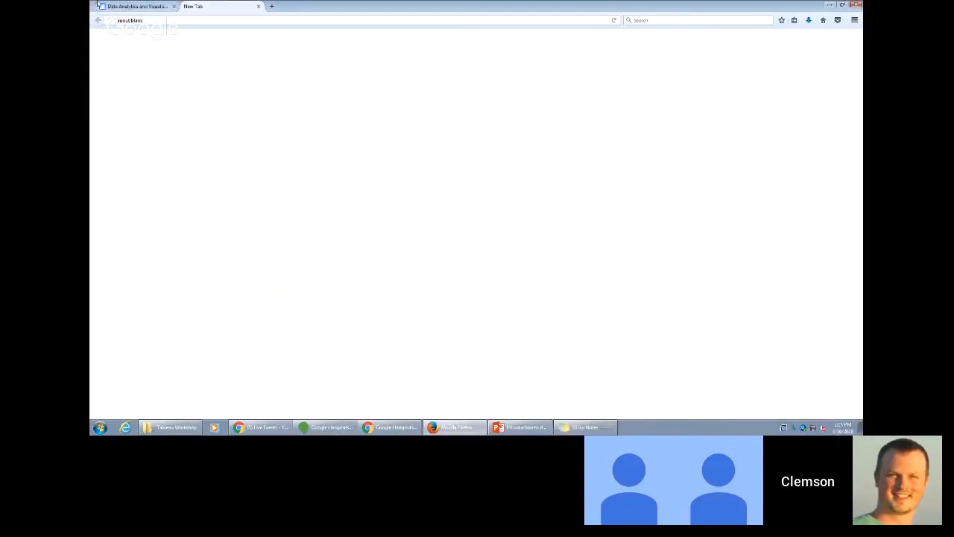
{"action": "left_click", "coordinate": [258, 7]}
{"action": "scroll", "coordinate": [327, 236], "scroll_direction": "up", "scroll_amount": 2}
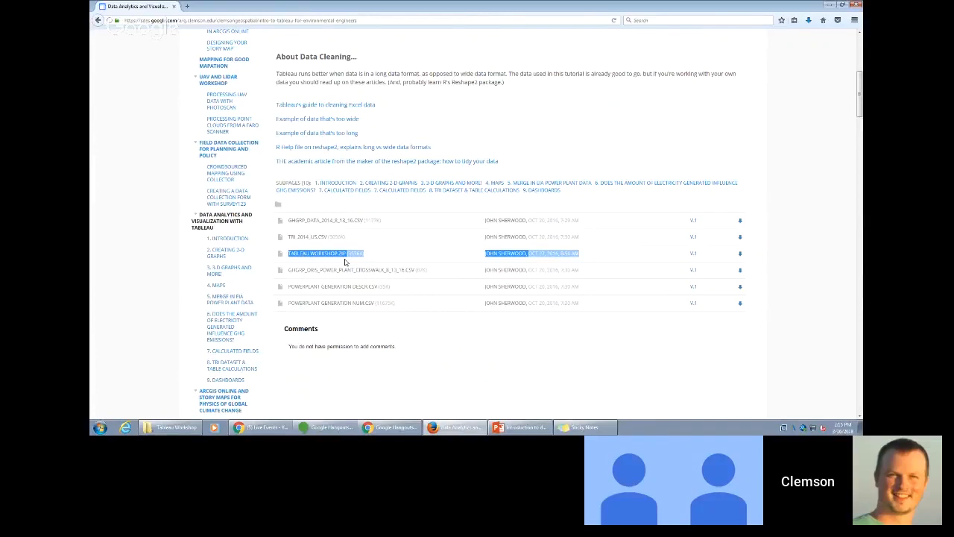
- Show the bit.ly/DataFun sticky note and the Tableau Workshop folder together on the desktop, with the browser out of the way
{"action": "left_click", "coordinate": [583, 427]}
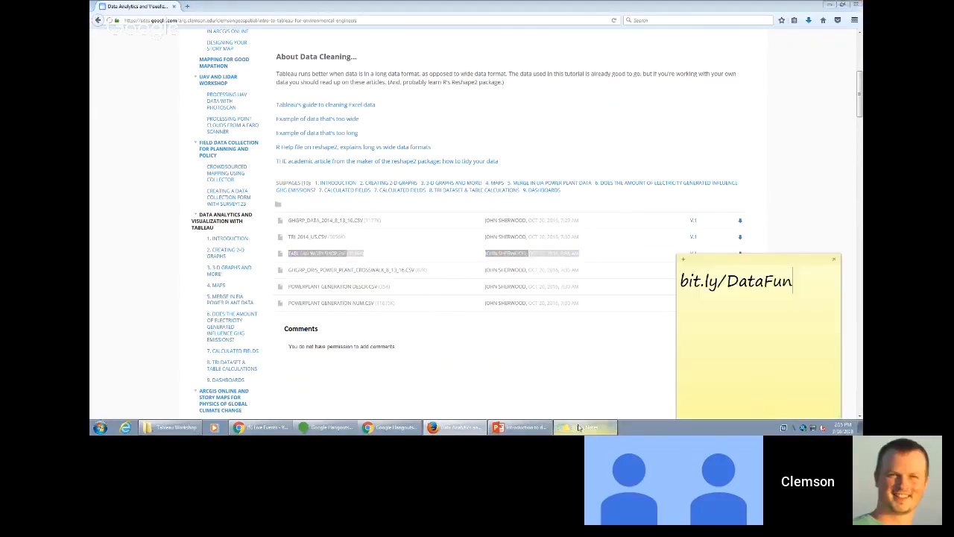
{"action": "left_click", "coordinate": [172, 428]}
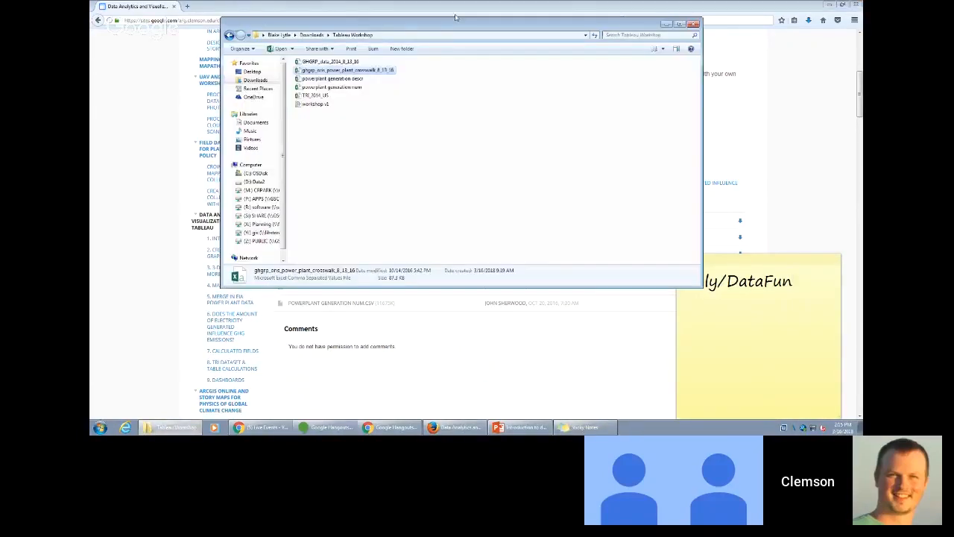
{"action": "left_click_drag", "start_coordinate": [452, 25], "coordinate": [385, 98]}
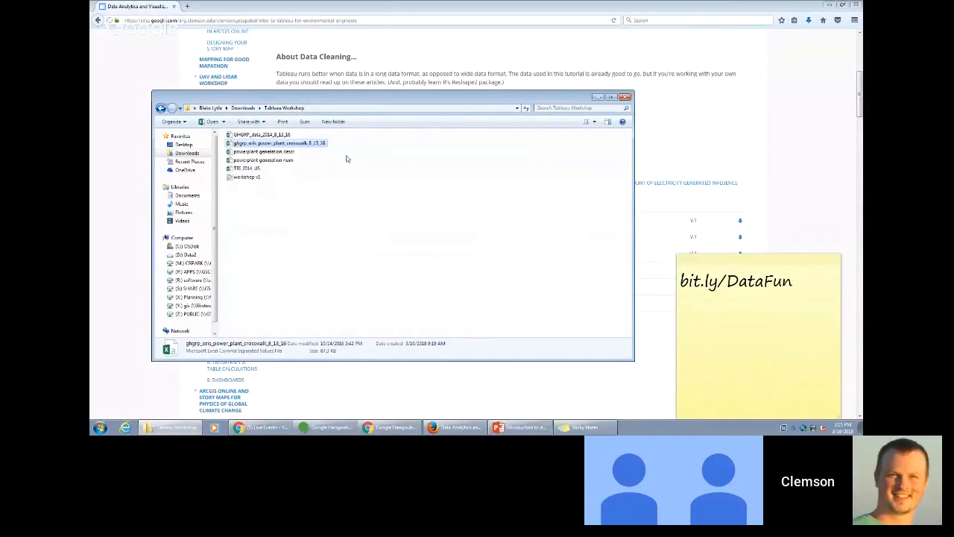
{"action": "left_click", "coordinate": [843, 5]}
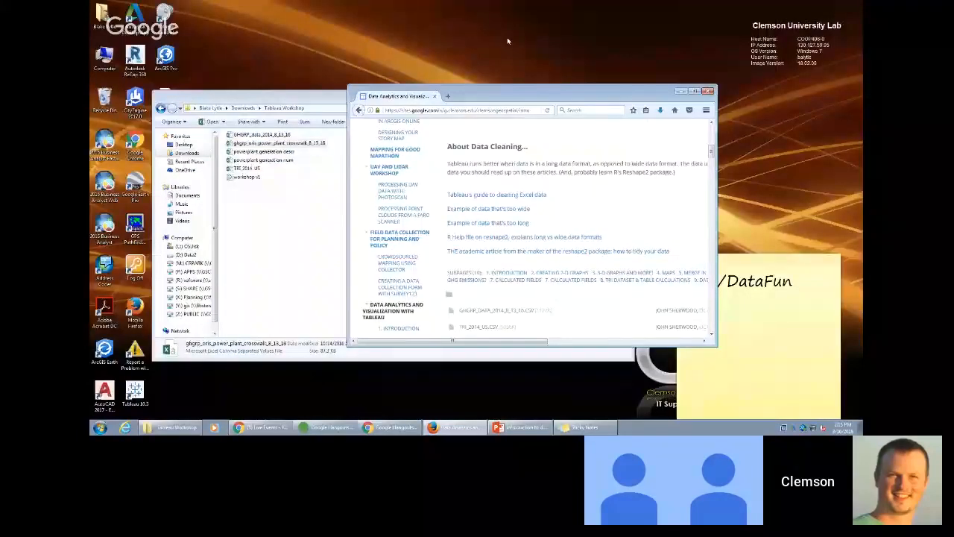
{"action": "left_click_drag", "start_coordinate": [502, 95], "coordinate": [0, 224]}
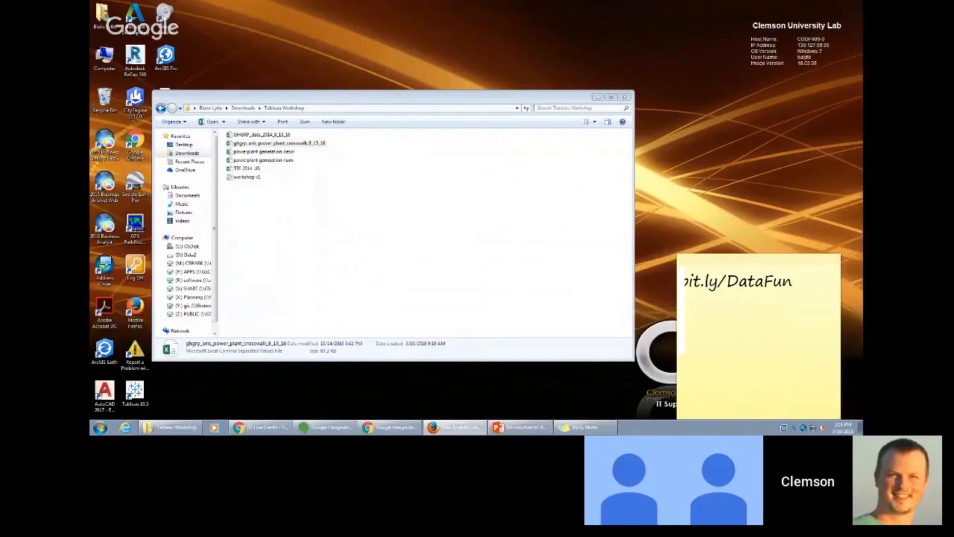
- Open GHGRP_data_2014_8_13_16 from the Tableau Workshop folder in Excel and maximize its window
{"action": "left_click", "coordinate": [397, 261]}
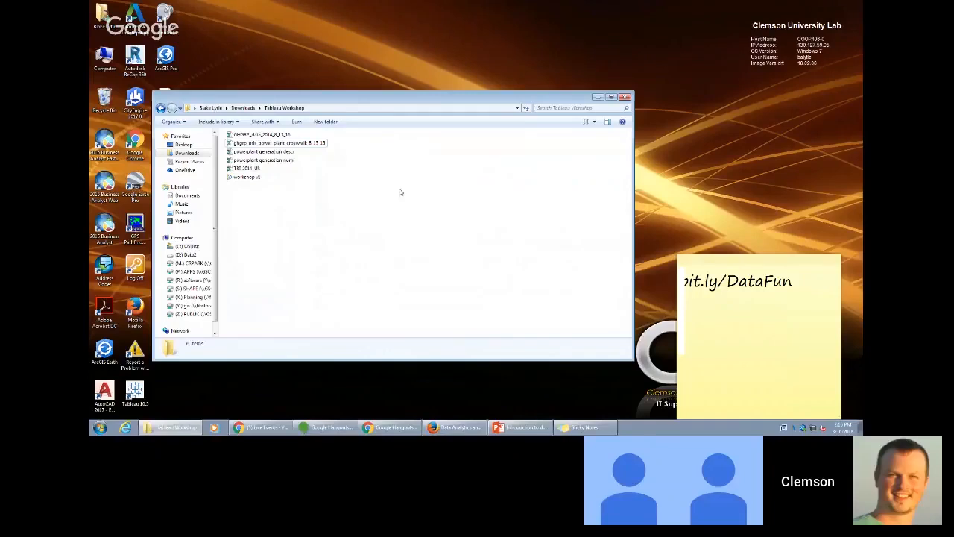
{"action": "left_click", "coordinate": [264, 144]}
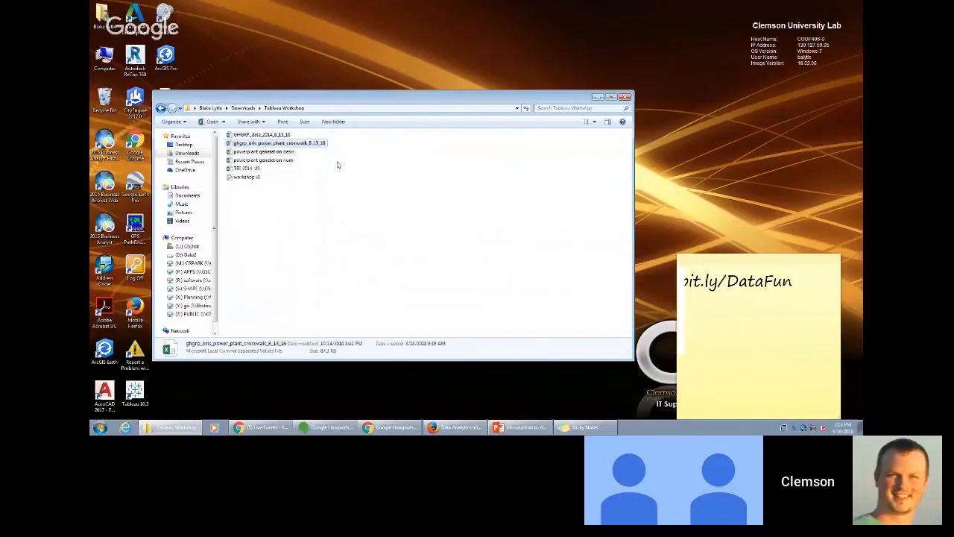
{"action": "left_click", "coordinate": [283, 136]}
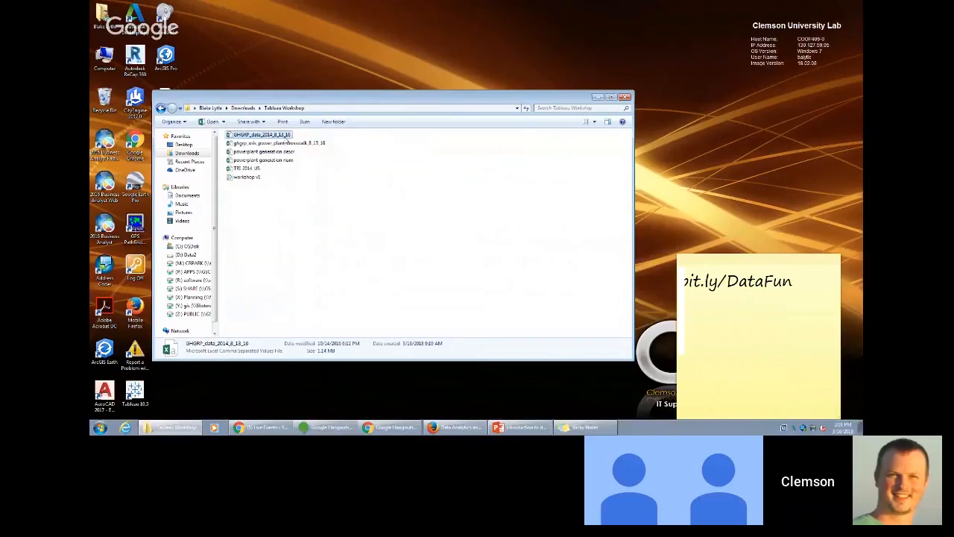
{"action": "double_click", "coordinate": [286, 136]}
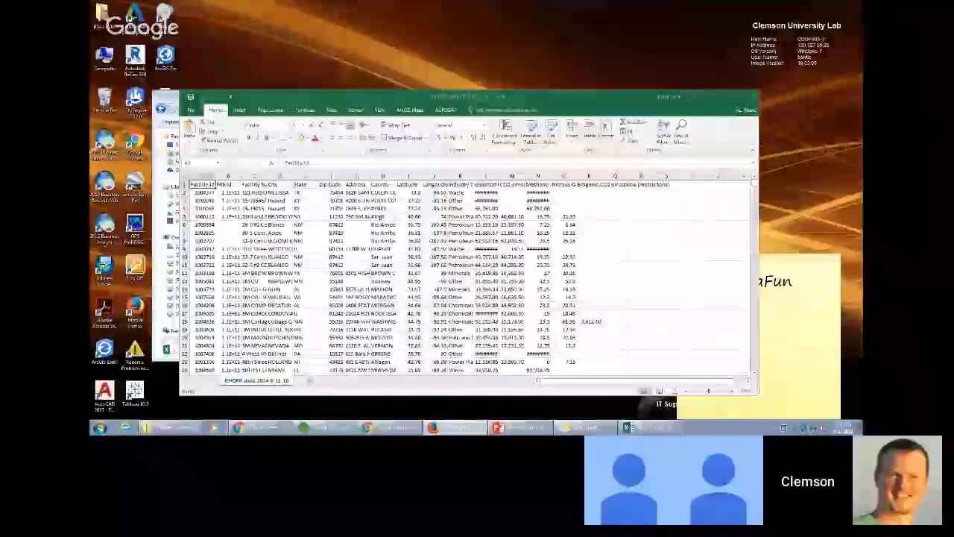
{"action": "left_click", "coordinate": [727, 97]}
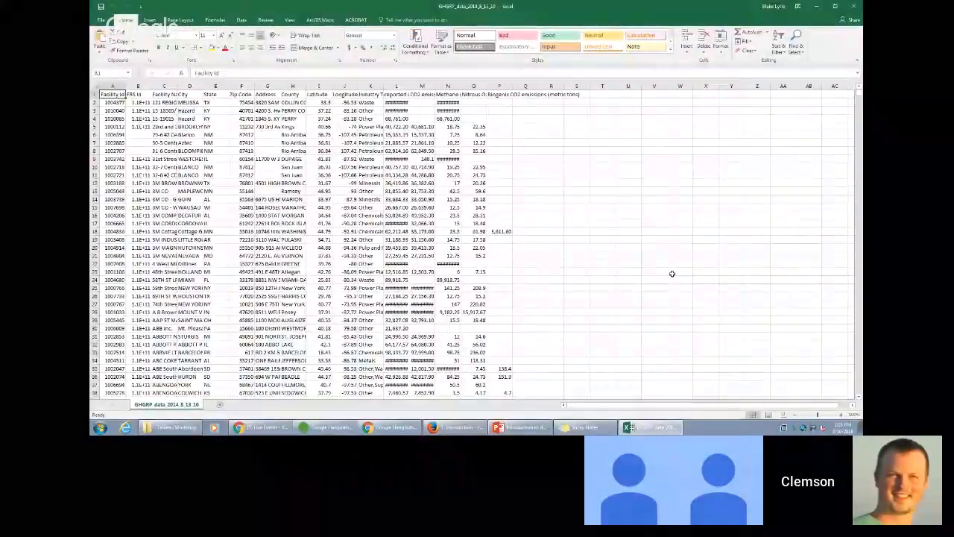
- Enlarge the worksheet and examine the header row from Facility Id through the location columns to Industry Type
{"action": "scroll", "coordinate": [672, 274], "scroll_direction": "up", "scroll_amount": 4}
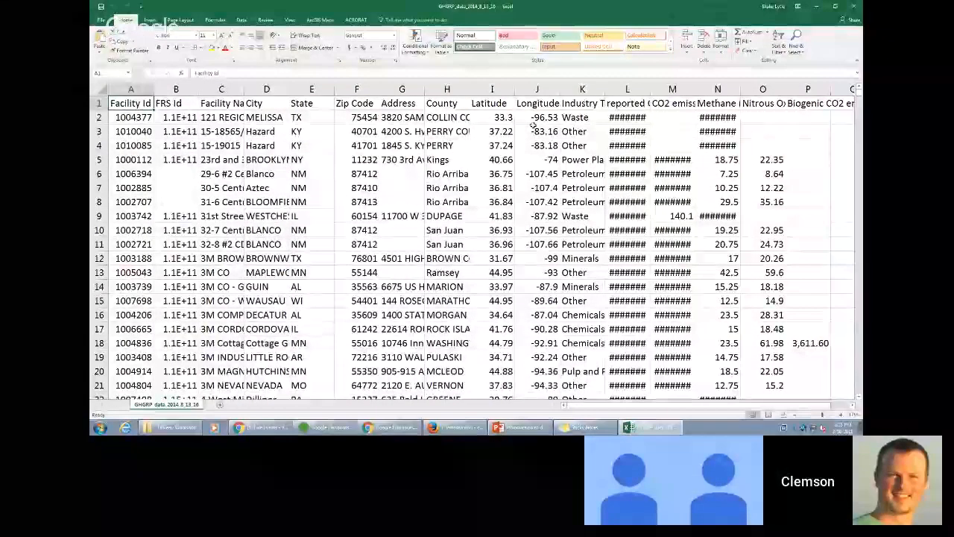
{"action": "key", "text": "Right"}
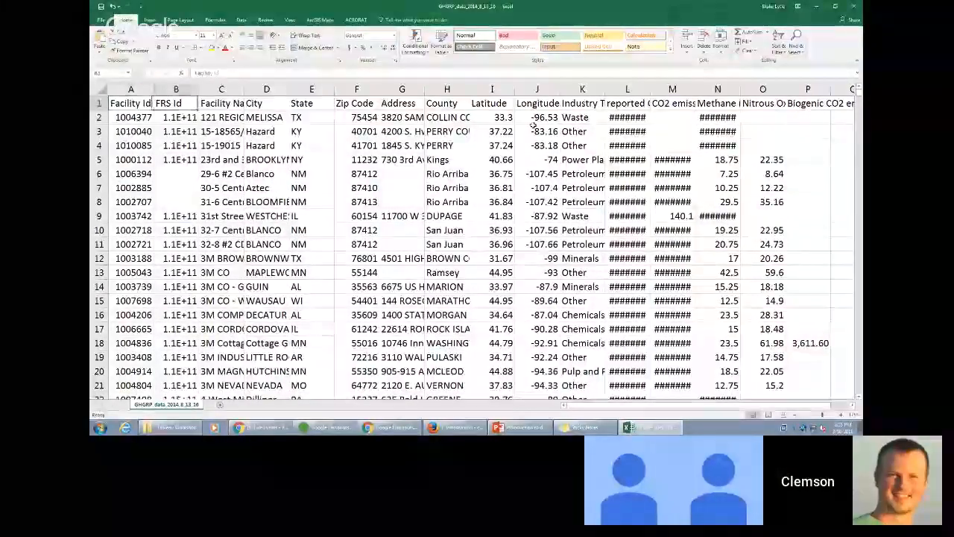
{"action": "key", "text": "Right"}
{"action": "key", "text": "Right"}
{"action": "key", "text": "Right"}
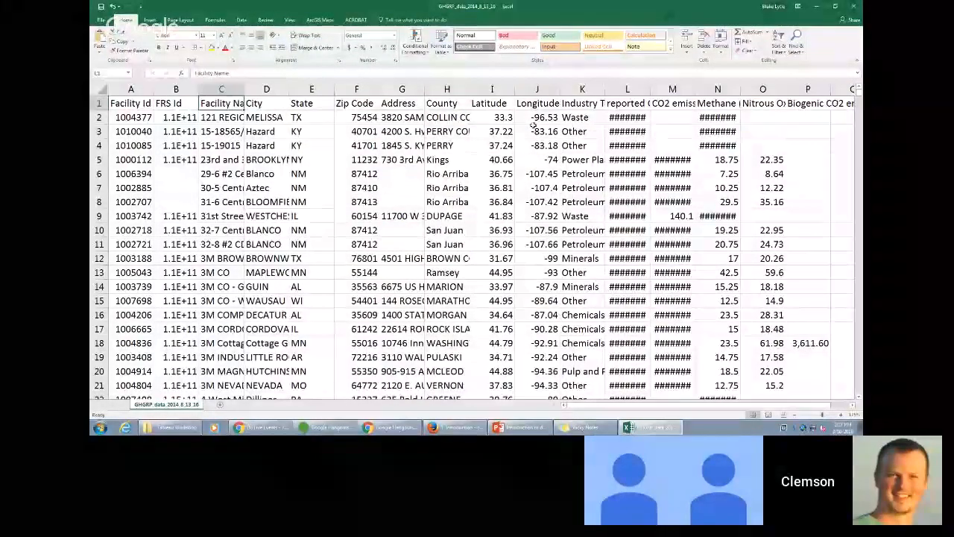
{"action": "key", "text": "Left"}
{"action": "key", "text": "Right"}
{"action": "key", "text": "Right"}
{"action": "key", "text": "Right"}
{"action": "key", "text": "Right"}
{"action": "key", "text": "Right"}
{"action": "key", "text": "Right"}
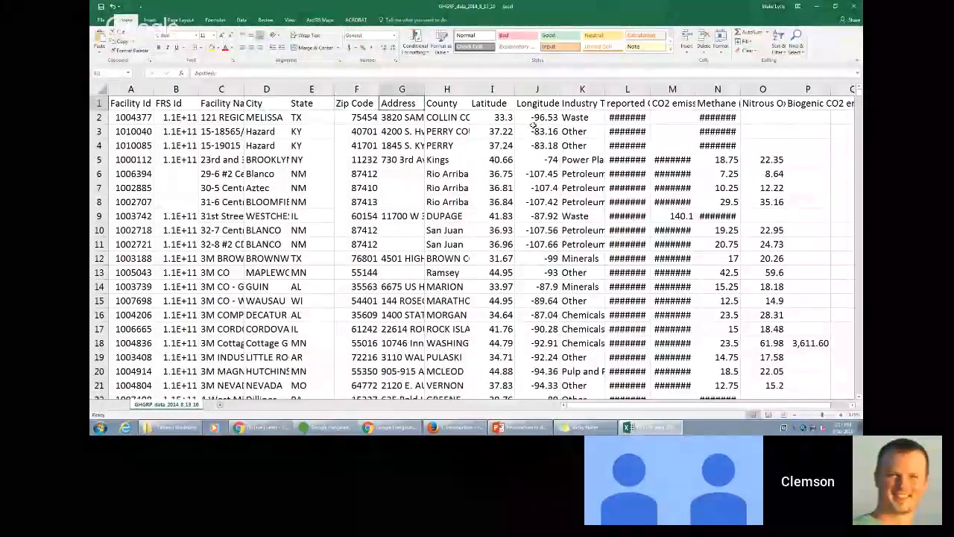
{"action": "key", "text": "Left"}
{"action": "key", "text": "Right"}
{"action": "key", "text": "Right"}
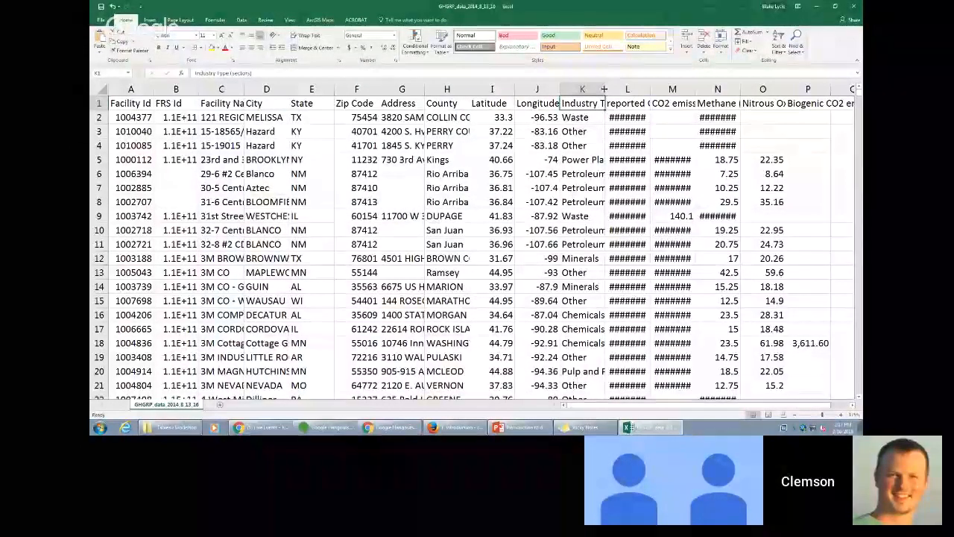
- Widen the Industry Type (sectors) and reported CO2e emissions columns to make more of their contents readable
{"action": "left_click_drag", "start_coordinate": [605, 88], "coordinate": [651, 71]}
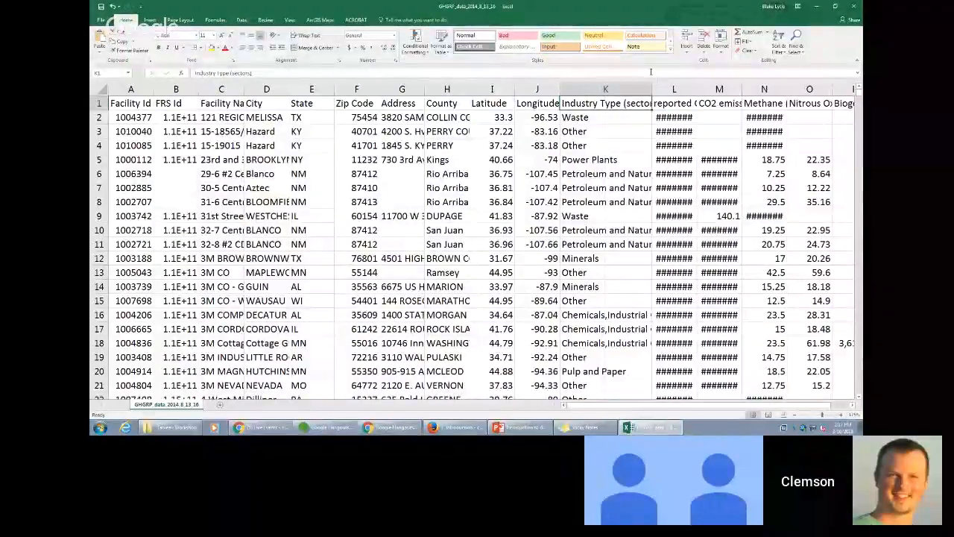
{"action": "left_click", "coordinate": [671, 103]}
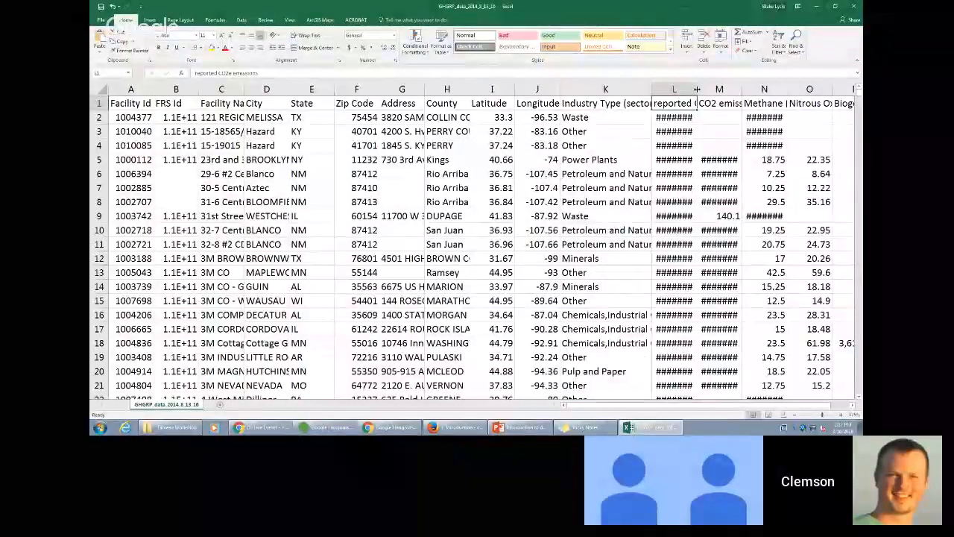
{"action": "left_click_drag", "start_coordinate": [697, 89], "coordinate": [718, 88]}
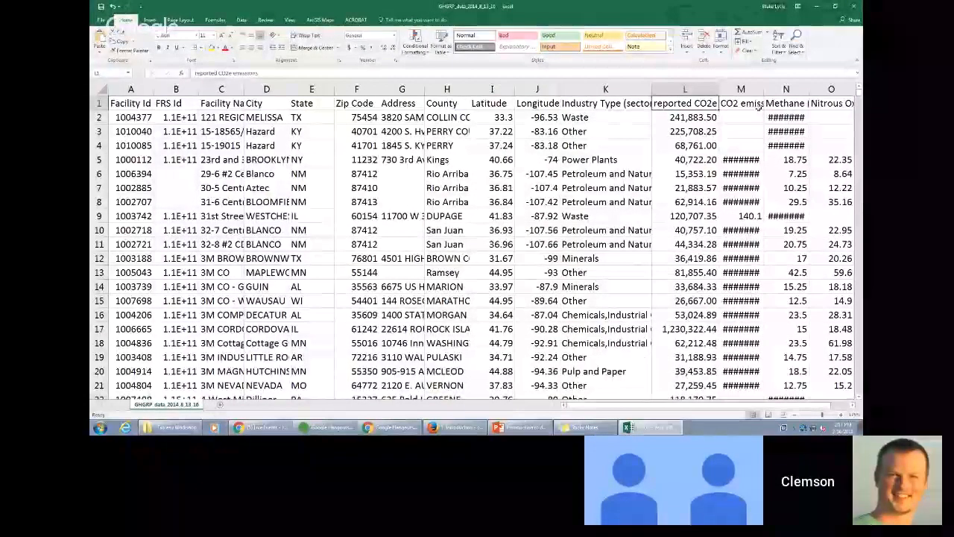
- Examine the remaining emissions headers through Biogenic CO2 emissions, and look down the facility records from the first column
{"action": "left_click", "coordinate": [754, 105]}
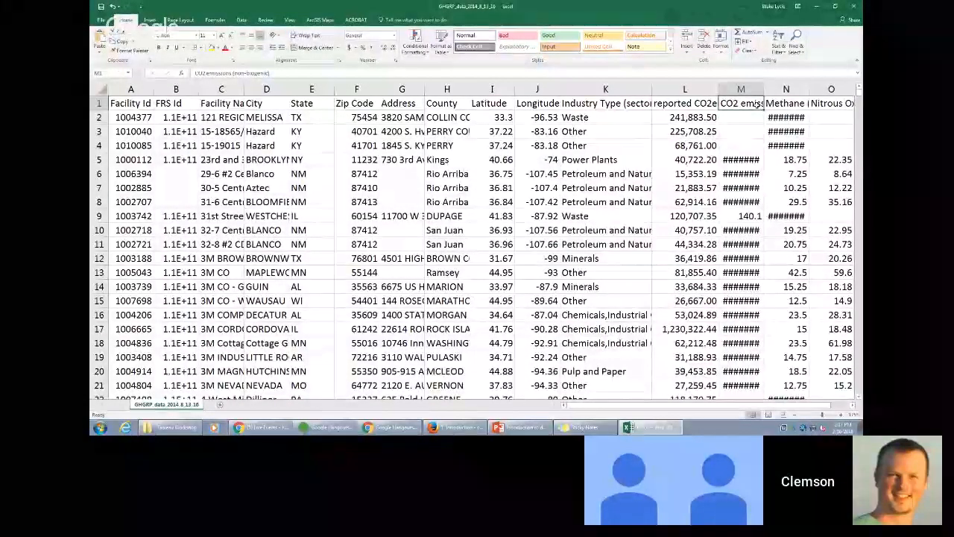
{"action": "key", "text": "Right"}
{"action": "key", "text": "Right"}
{"action": "key", "text": "Right"}
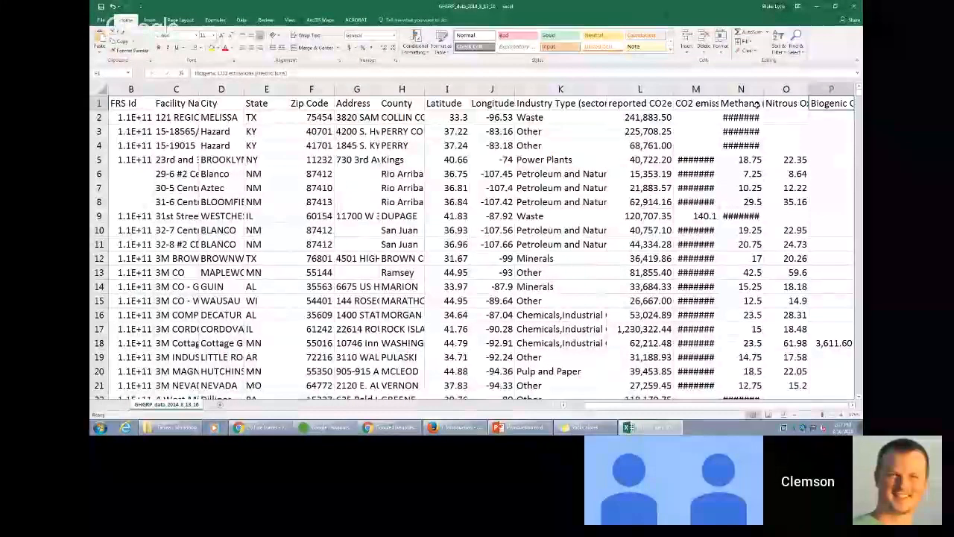
{"action": "key", "text": "ctrl+Home"}
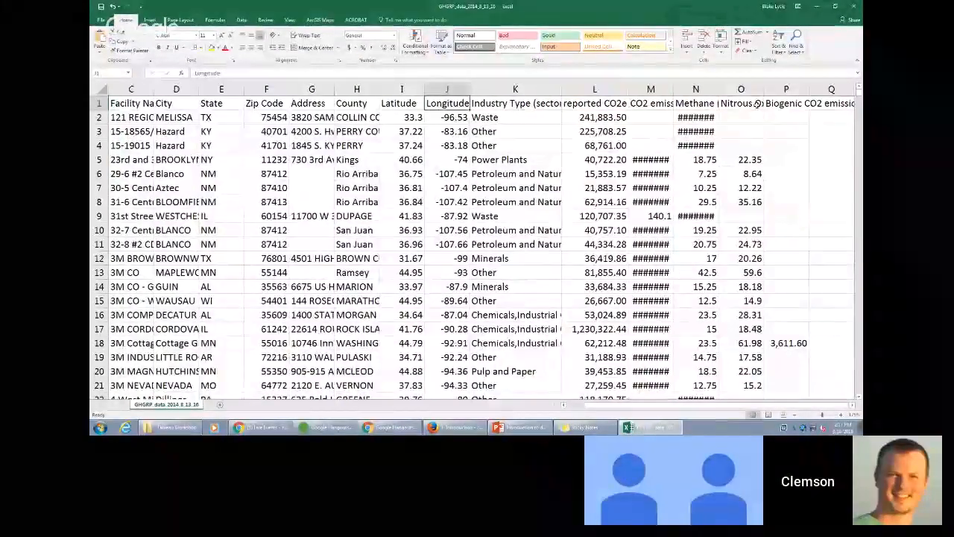
{"action": "key", "text": "Down"}
{"action": "key", "text": "Down"}
{"action": "key", "text": "Down"}
{"action": "key", "text": "Down"}
{"action": "key", "text": "Down"}
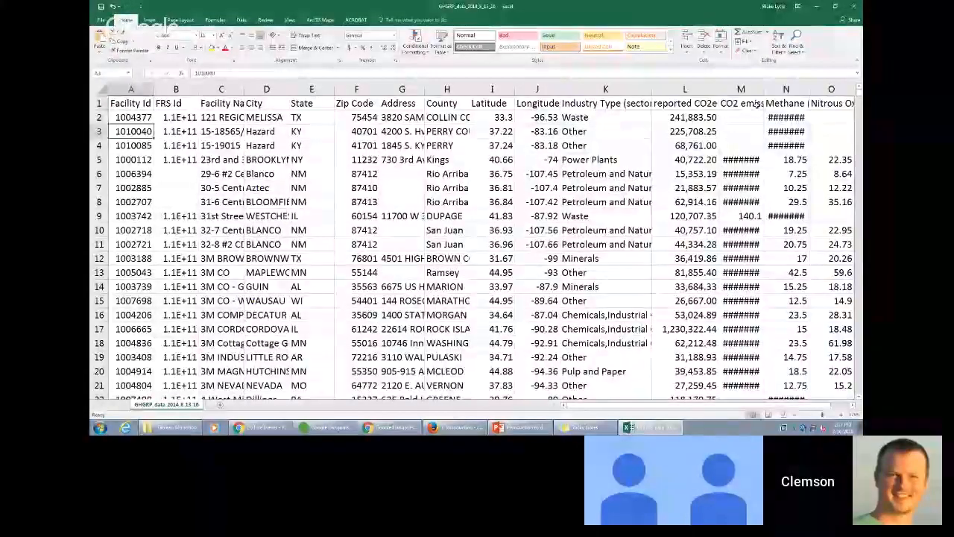
{"action": "key", "text": "Down"}
{"action": "key", "text": "Down"}
{"action": "key", "text": "Down"}
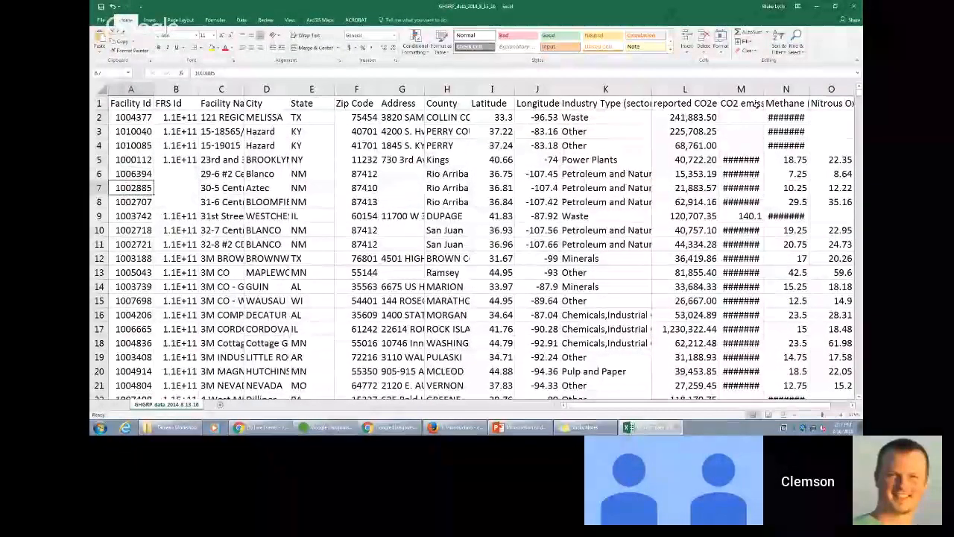
- Examine the header row from Facility Id across to Nitrous Oxide emissions and return to the reported CO2e emissions header
{"action": "key", "text": "Up"}
{"action": "key", "text": "Up"}
{"action": "key", "text": "Up"}
{"action": "key", "text": "Up"}
{"action": "key", "text": "Up"}
{"action": "key", "text": "Up"}
{"action": "key", "text": "Up"}
{"action": "key", "text": "Up"}
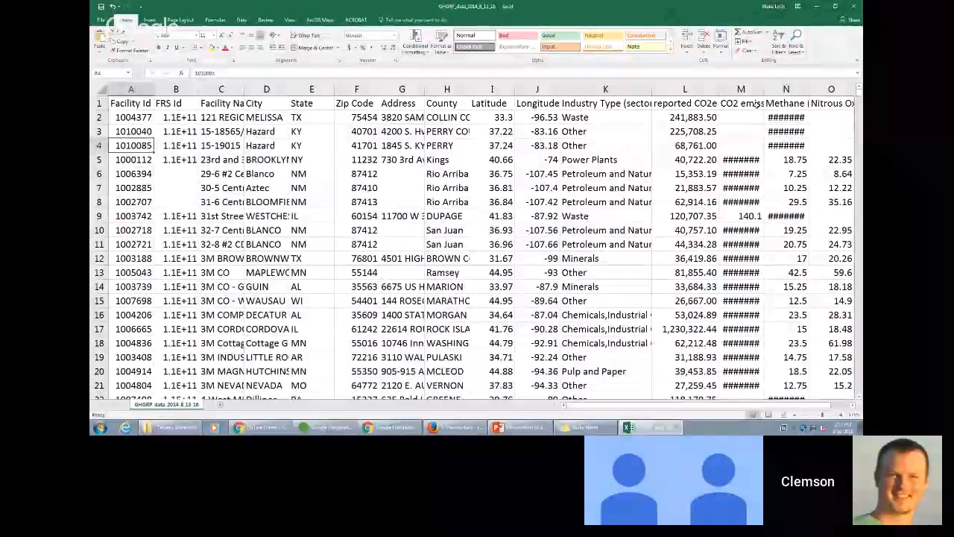
{"action": "key", "text": "Down"}
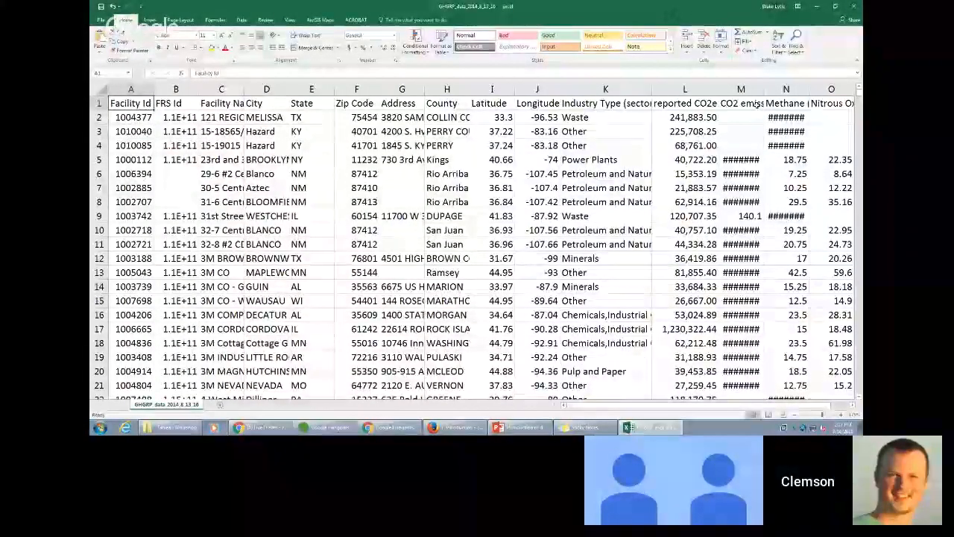
{"action": "key", "text": "Right"}
{"action": "key", "text": "Right"}
{"action": "key", "text": "Right"}
{"action": "key", "text": "Right"}
{"action": "key", "text": "Right"}
{"action": "key", "text": "Right"}
{"action": "key", "text": "Right"}
{"action": "key", "text": "Right"}
{"action": "key", "text": "Right"}
{"action": "key", "text": "Right"}
{"action": "key", "text": "Right"}
{"action": "key", "text": "Right"}
{"action": "key", "text": "Right"}
{"action": "key", "text": "Right"}
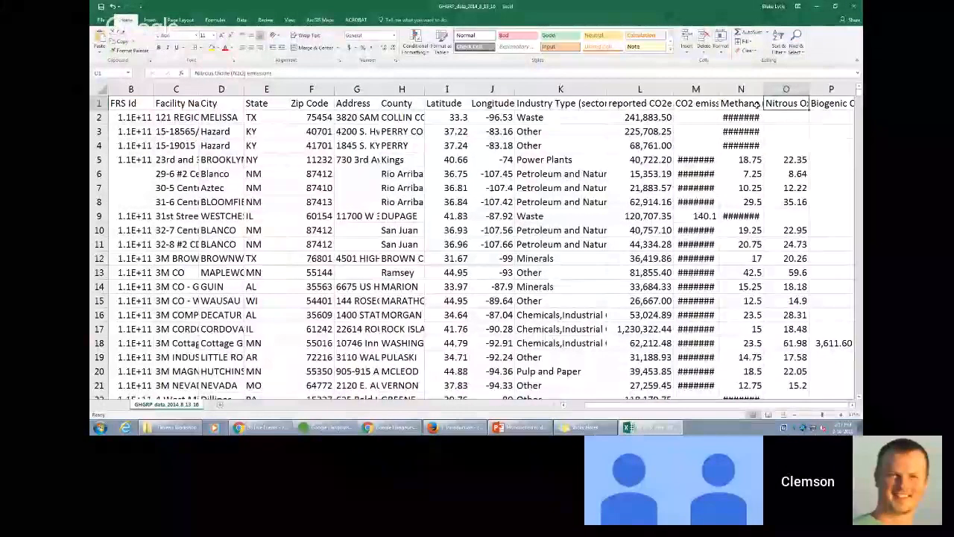
{"action": "key", "text": "Down"}
{"action": "key", "text": "Left"}
{"action": "key", "text": "Left"}
{"action": "key", "text": "Left"}
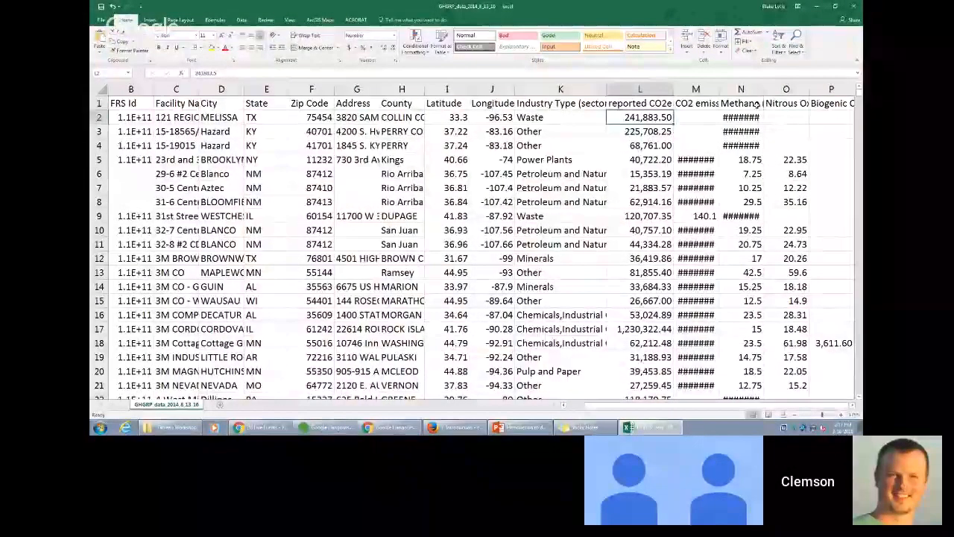
{"action": "key", "text": "Up"}
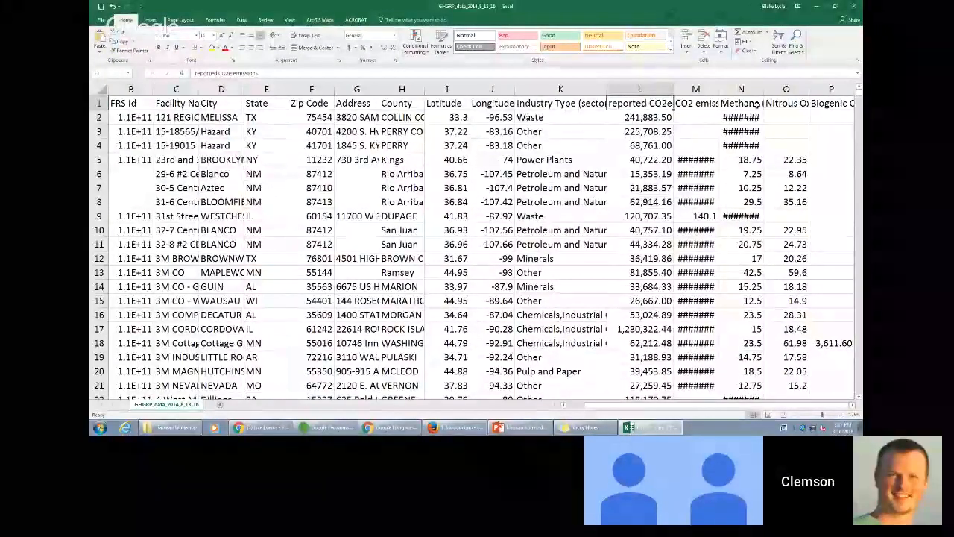
- Compare the individual gas headers, from non-biogenic CO2 through Methane, Nitrous Oxide and Biogenic CO2, with reported CO2e emissions
{"action": "key", "text": "Right"}
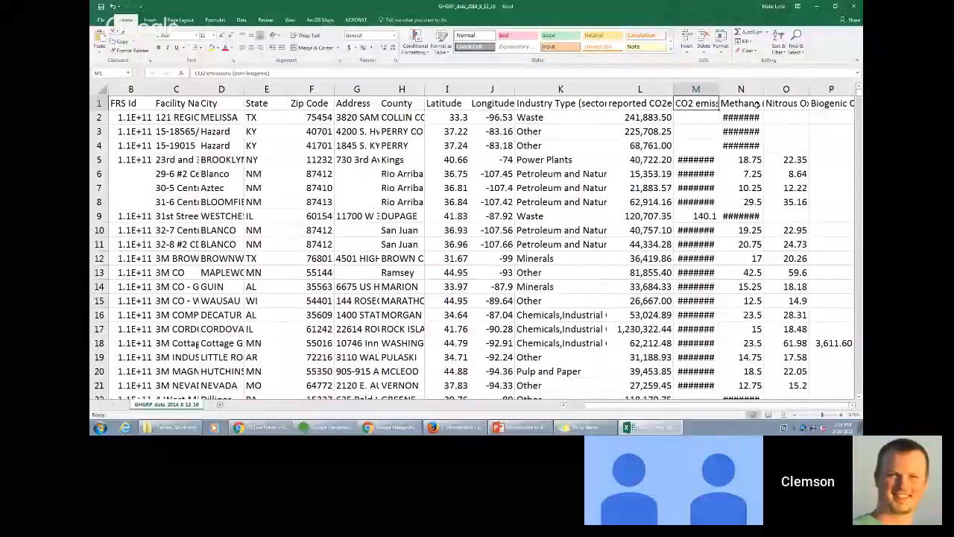
{"action": "key", "text": "Right"}
{"action": "key", "text": "Right"}
{"action": "key", "text": "Right"}
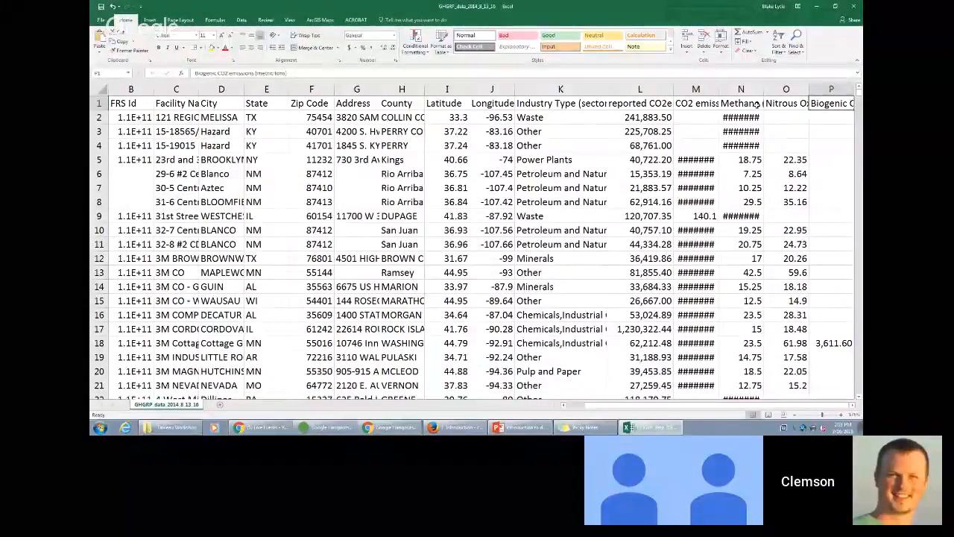
{"action": "key", "text": "Left"}
{"action": "key", "text": "Left"}
{"action": "key", "text": "Left"}
{"action": "key", "text": "Right"}
{"action": "key", "text": "Right"}
{"action": "key", "text": "Left"}
{"action": "key", "text": "Left"}
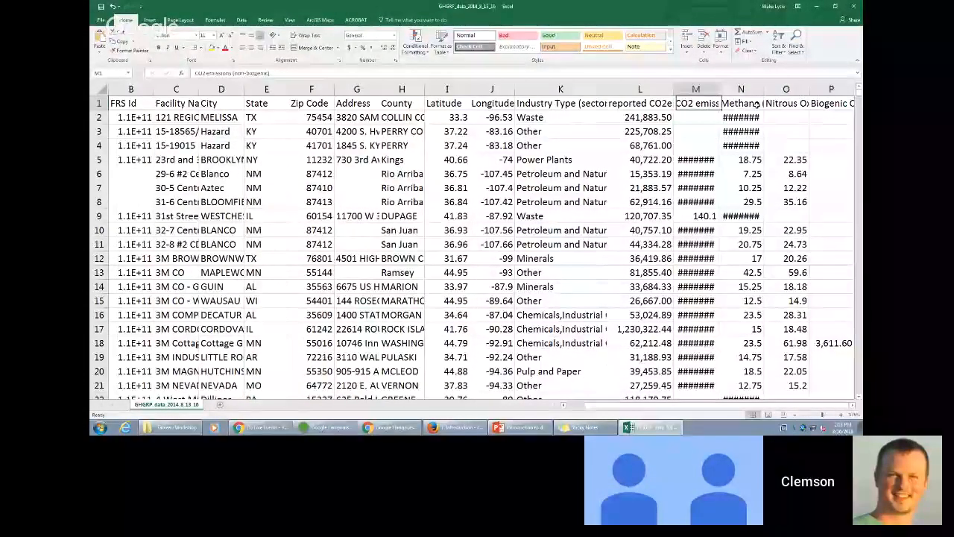
{"action": "key", "text": "Right"}
{"action": "key", "text": "Right"}
{"action": "key", "text": "Right"}
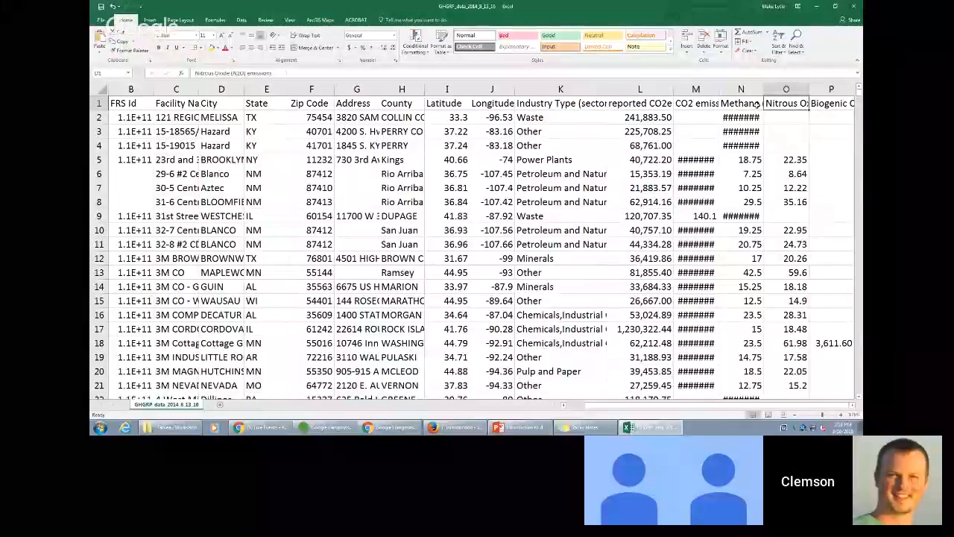
{"action": "key", "text": "Left"}
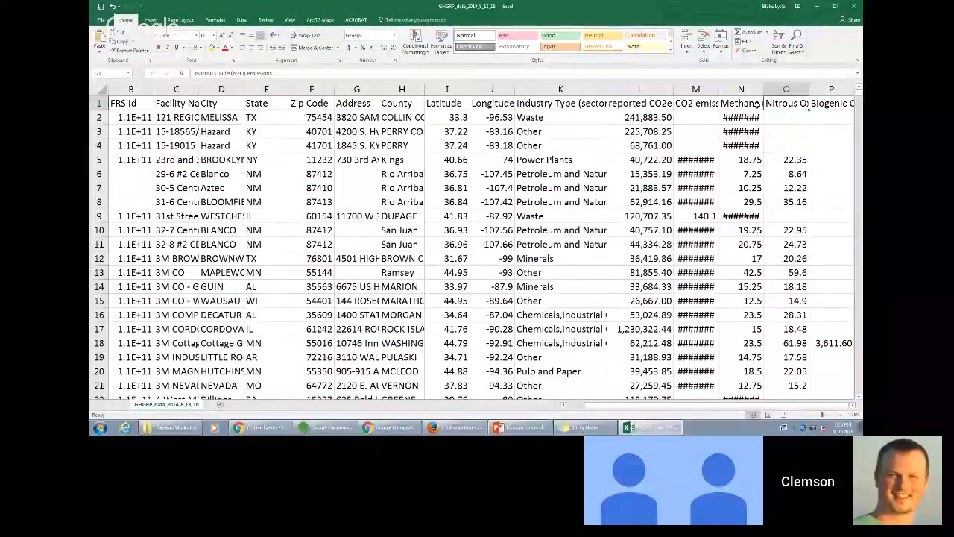
{"action": "key", "text": "Left"}
{"action": "key", "text": "Left"}
{"action": "key", "text": "Left"}
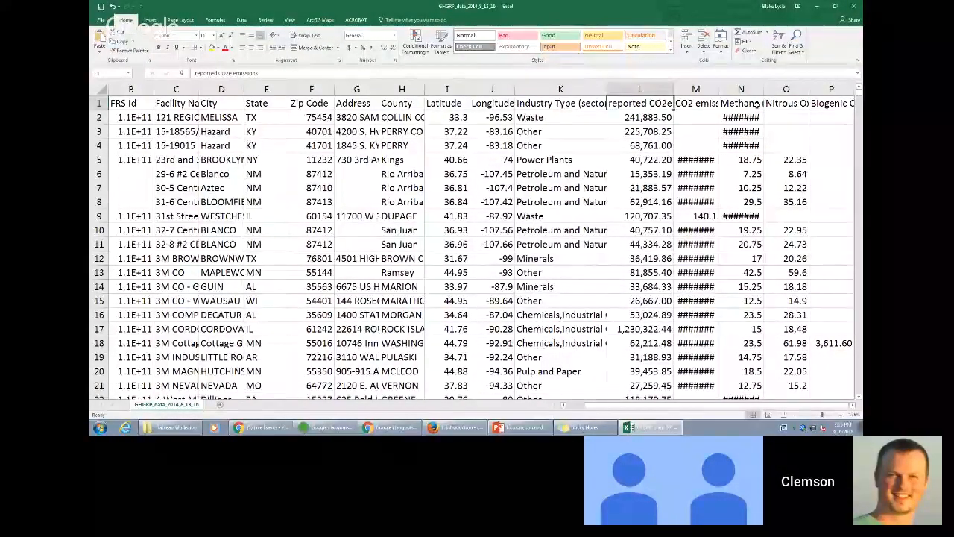
{"action": "key", "text": "Right"}
{"action": "key", "text": "Right"}
{"action": "key", "text": "Right"}
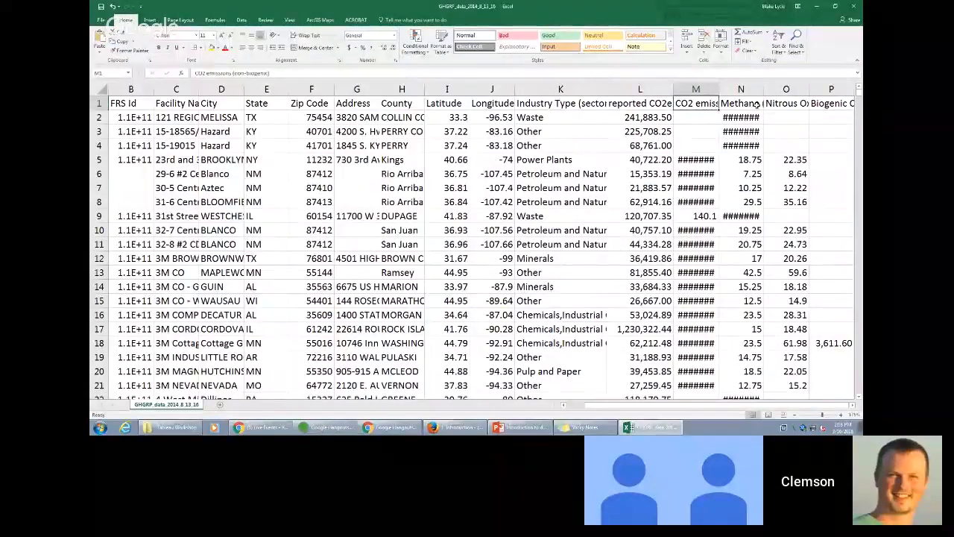
- Examine the first facility record from its Facility Id and the Industry Type (sectors) entries down to the first Power Plants row
{"action": "key", "text": "Left"}
{"action": "key", "text": "Left"}
{"action": "key", "text": "Left"}
{"action": "key", "text": "Left"}
{"action": "key", "text": "Left"}
{"action": "key", "text": "Left"}
{"action": "key", "text": "Left"}
{"action": "key", "text": "Left"}
{"action": "key", "text": "Left"}
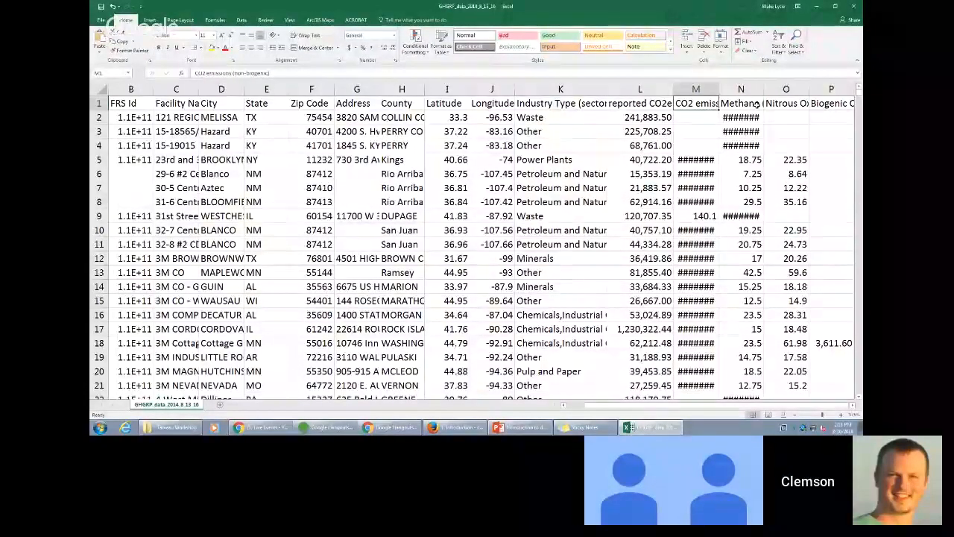
{"action": "key", "text": "Left"}
{"action": "key", "text": "Left"}
{"action": "key", "text": "Left"}
{"action": "key", "text": "Left"}
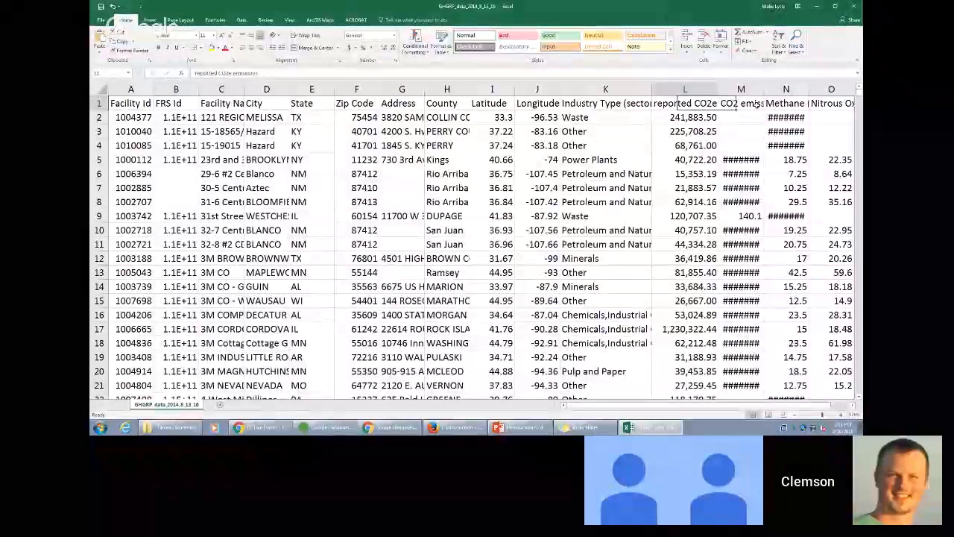
{"action": "key", "text": "Left"}
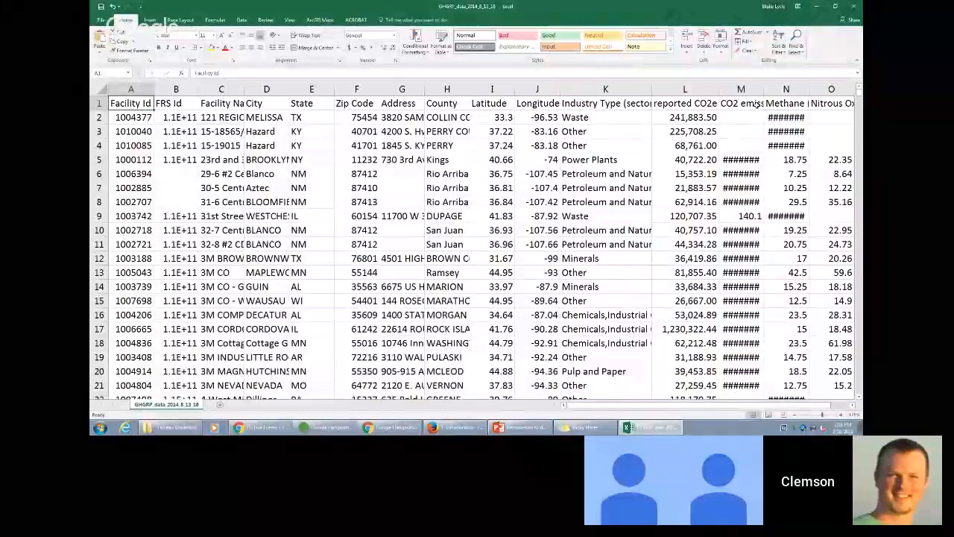
{"action": "key", "text": "Down"}
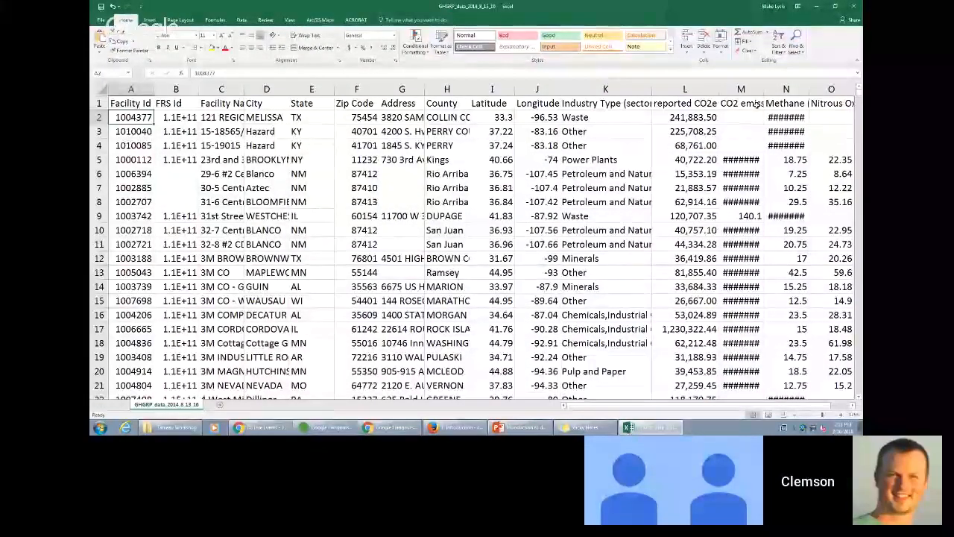
{"action": "key", "text": "Right"}
{"action": "key", "text": "Right"}
{"action": "key", "text": "Right"}
{"action": "key", "text": "Right"}
{"action": "key", "text": "Right"}
{"action": "key", "text": "Right"}
{"action": "key", "text": "Right"}
{"action": "key", "text": "Right"}
{"action": "key", "text": "Right"}
{"action": "key", "text": "Right"}
{"action": "key", "text": "Right"}
{"action": "key", "text": "Left"}
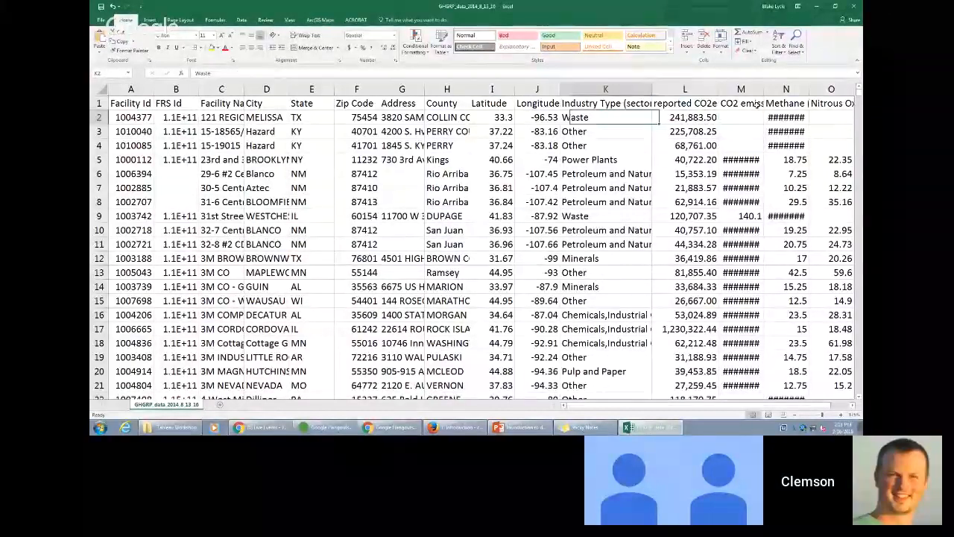
{"action": "key", "text": "Up"}
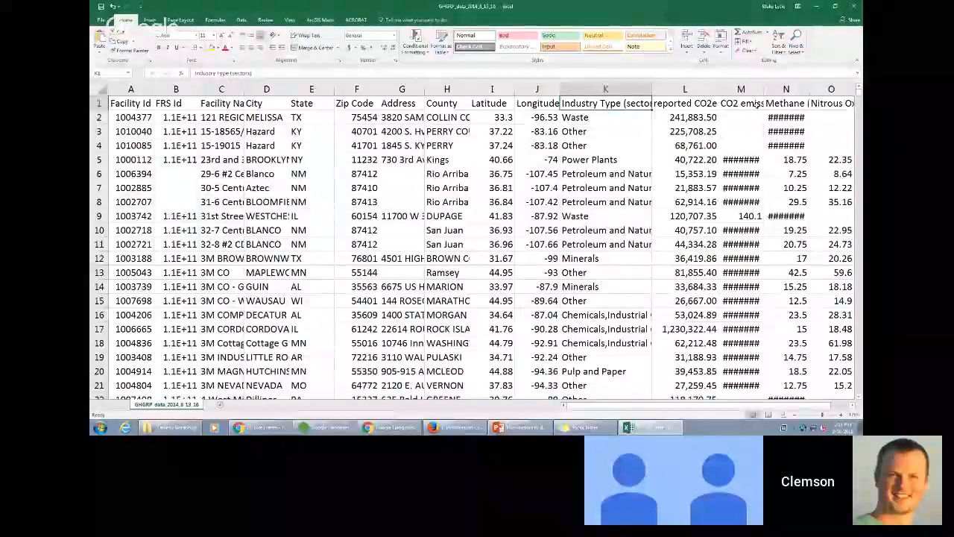
{"action": "key", "text": "Down"}
{"action": "key", "text": "Down"}
{"action": "key", "text": "Down"}
{"action": "key", "text": "Down"}
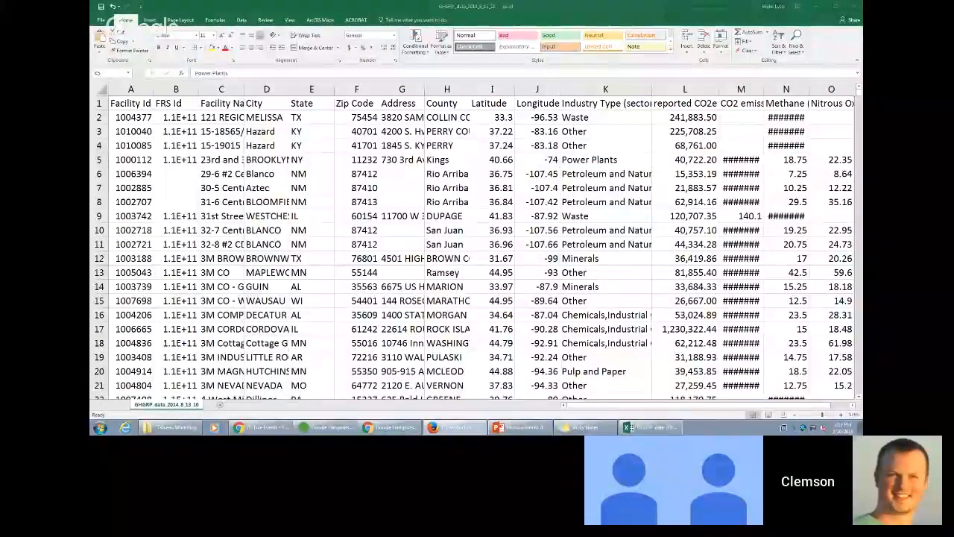
- Find and launch Tableau 10.5
{"action": "left_click", "coordinate": [100, 428]}
{"action": "type", "text": "tabl"}
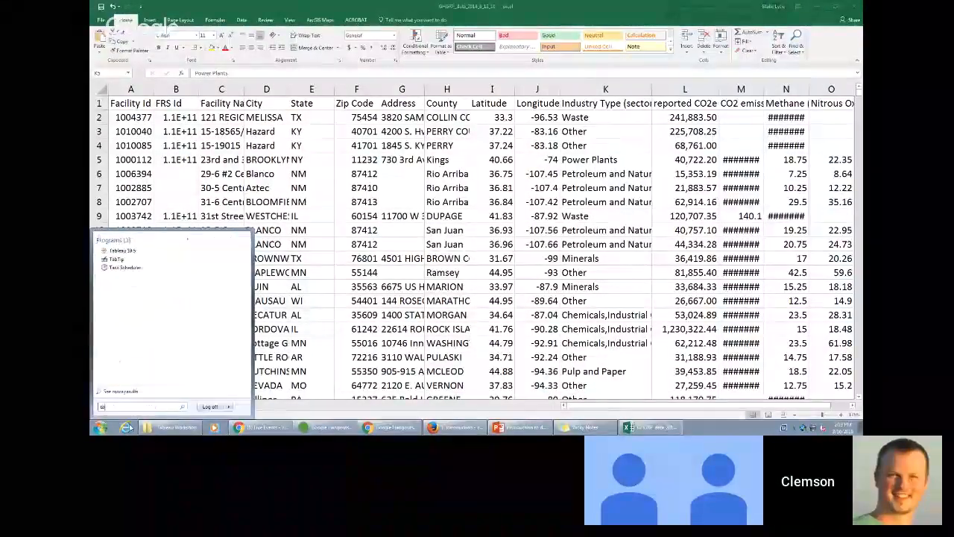
{"action": "left_click", "coordinate": [136, 257]}
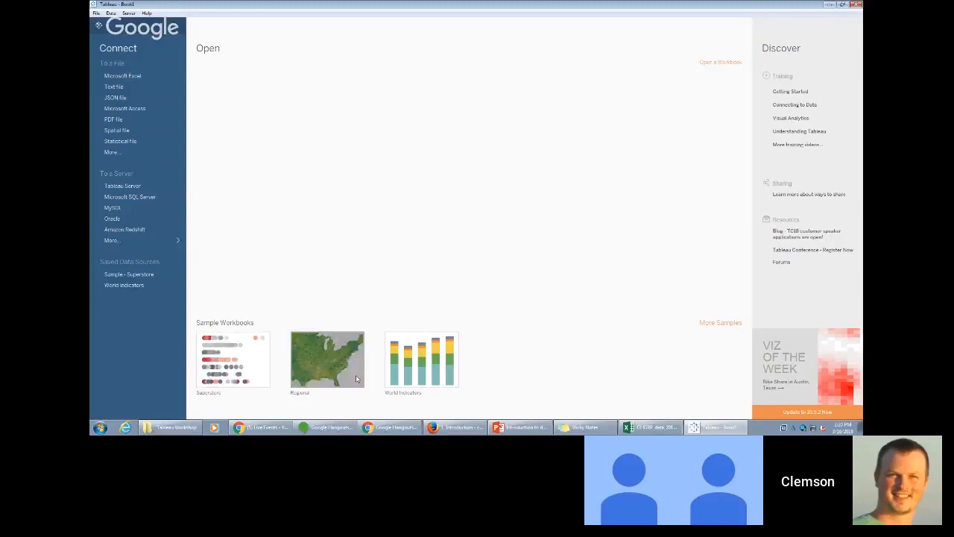
- Open the Superstore sample workbook and view the profit ratio by city for states such as Nevada and Montana on the map
{"action": "left_click", "coordinate": [239, 383]}
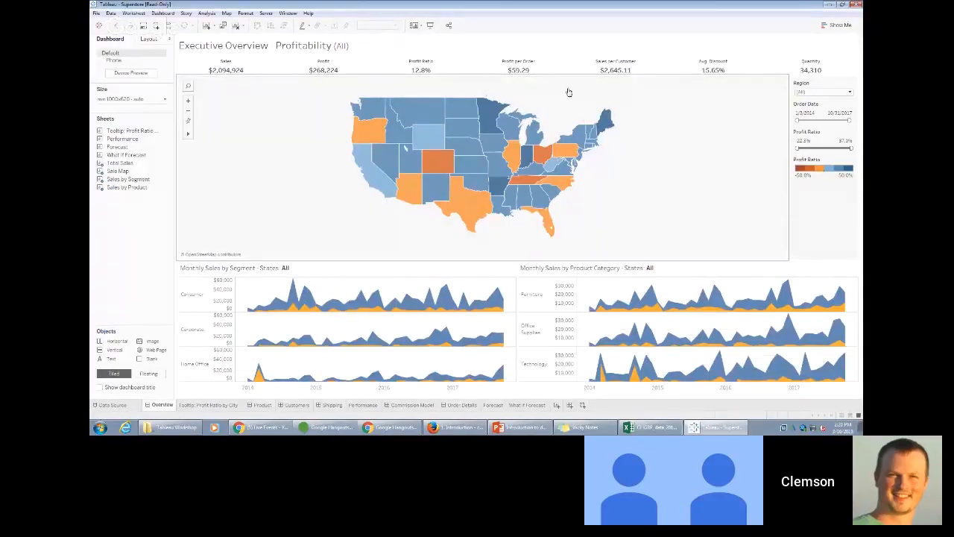
{"action": "mouse_move", "coordinate": [424, 157]}
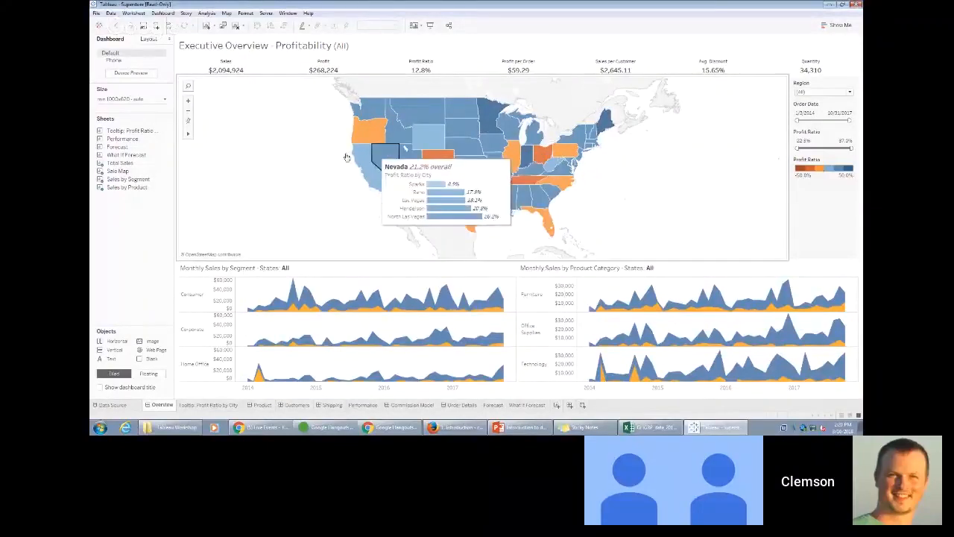
{"action": "mouse_move", "coordinate": [436, 121]}
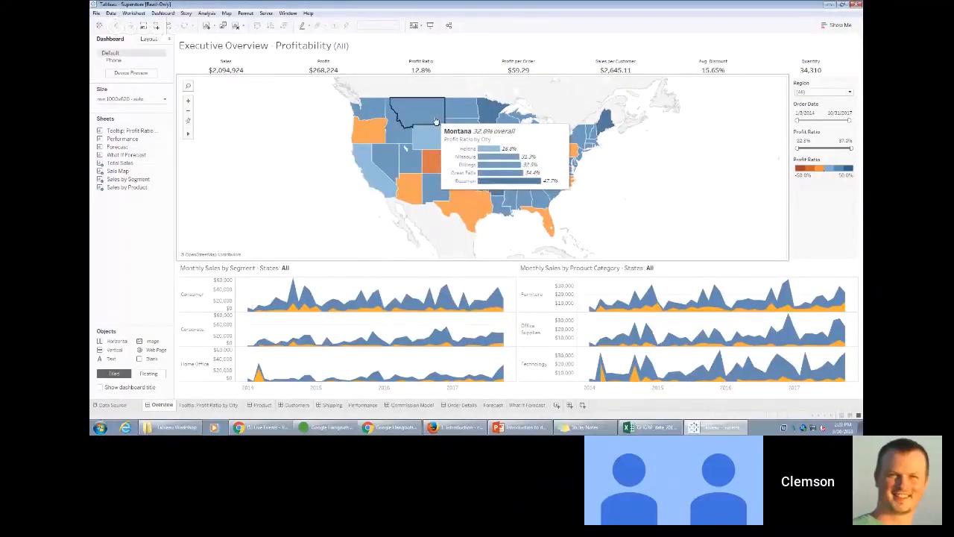
{"action": "mouse_move", "coordinate": [445, 144]}
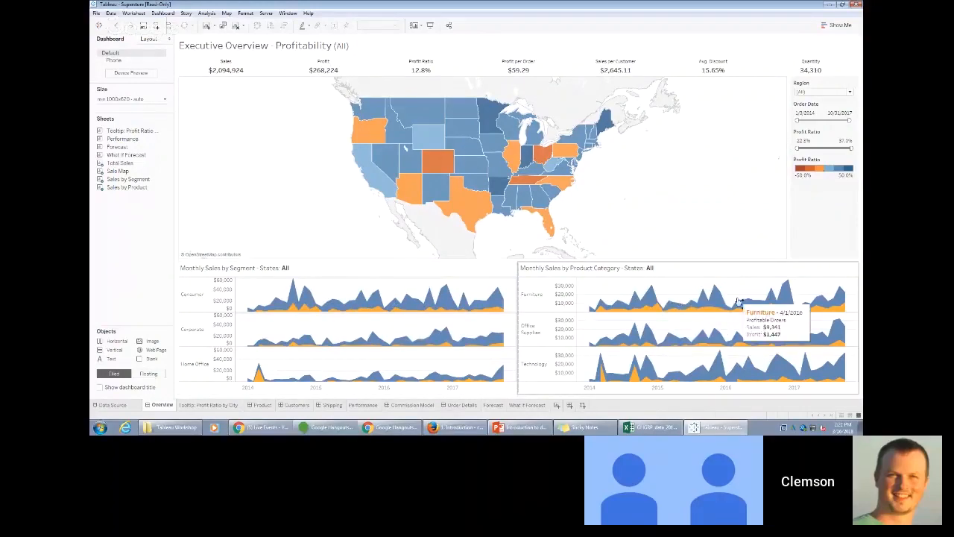
- Filter the Overview dashboard to the South region
{"action": "left_click", "coordinate": [841, 94]}
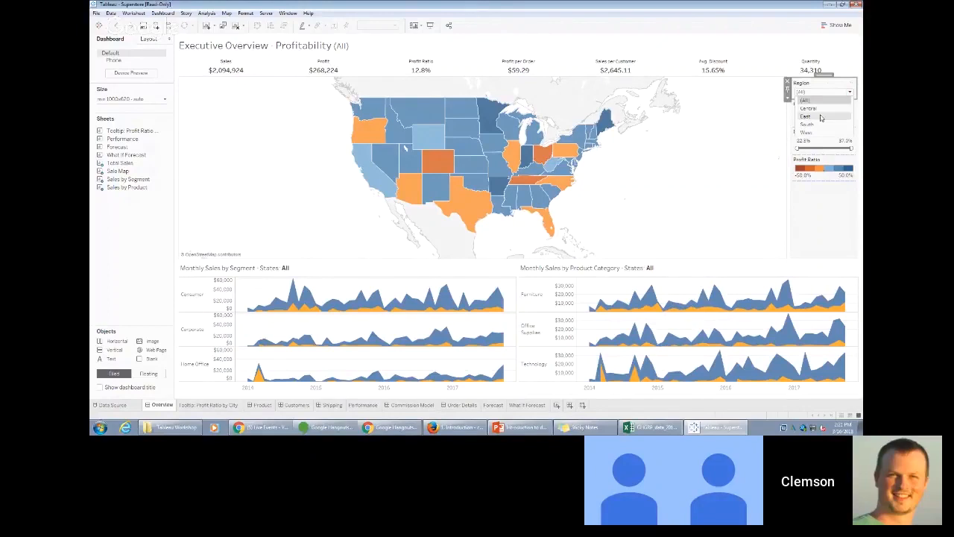
{"action": "left_click", "coordinate": [818, 124]}
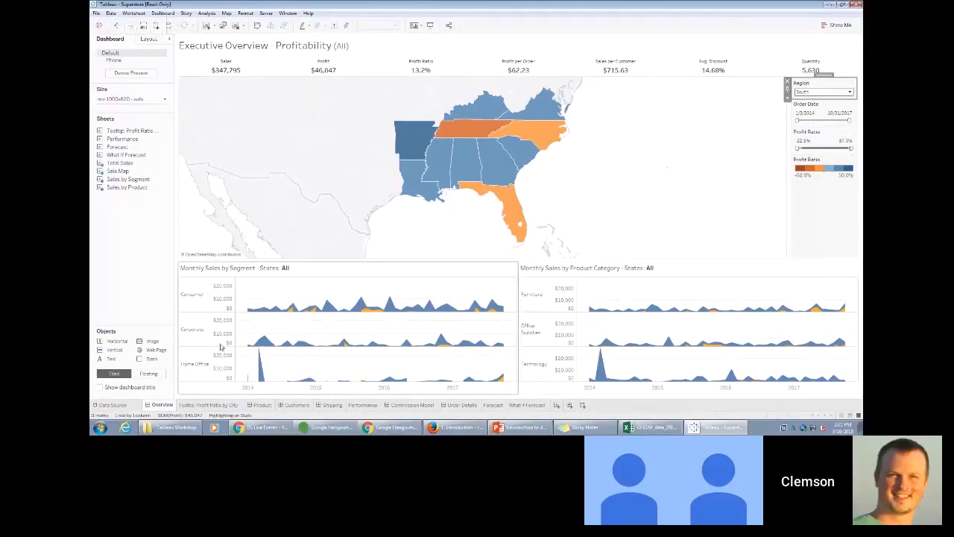
- Open the Product dashboard and inspect the sales and profit details of individual Corporate furniture table products
{"action": "left_click", "coordinate": [262, 405]}
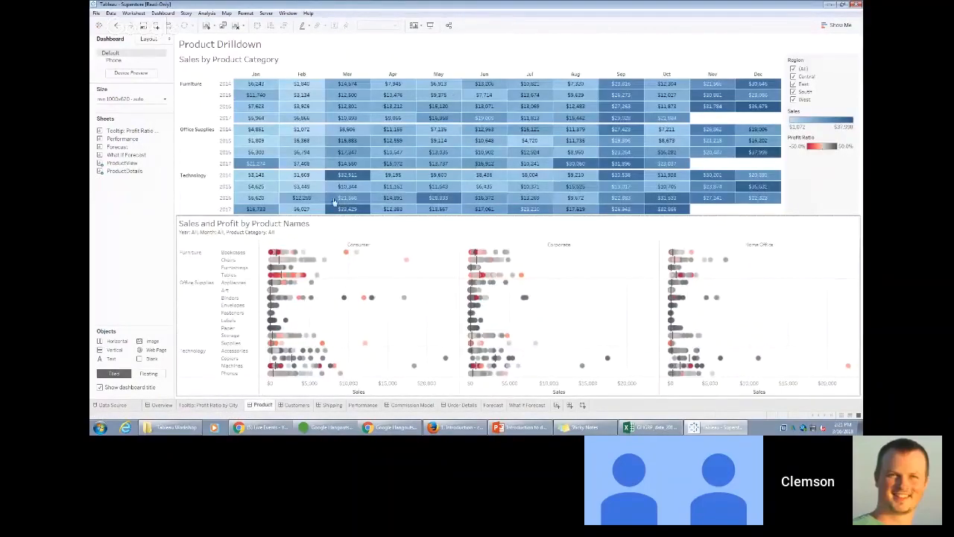
{"action": "left_click", "coordinate": [501, 275]}
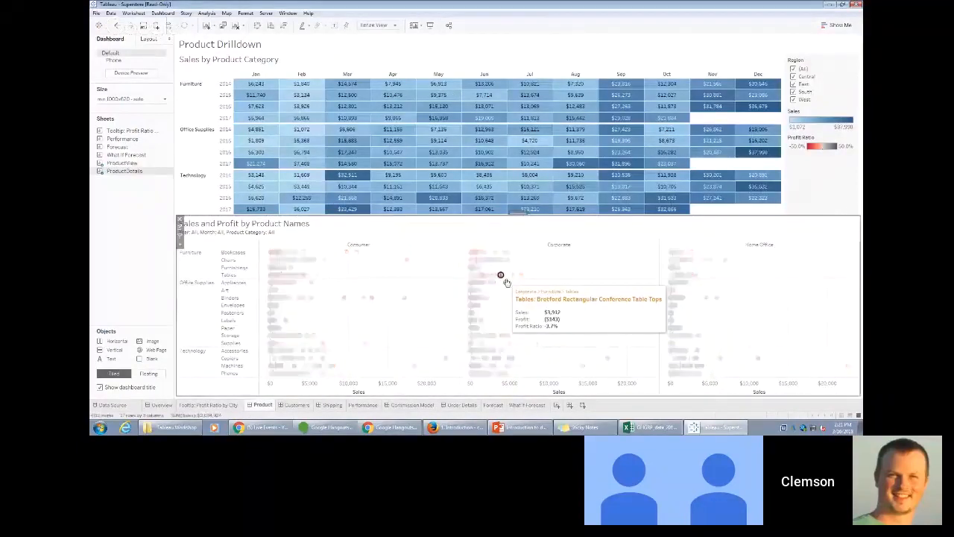
{"action": "left_click", "coordinate": [478, 306]}
{"action": "left_click", "coordinate": [512, 276]}
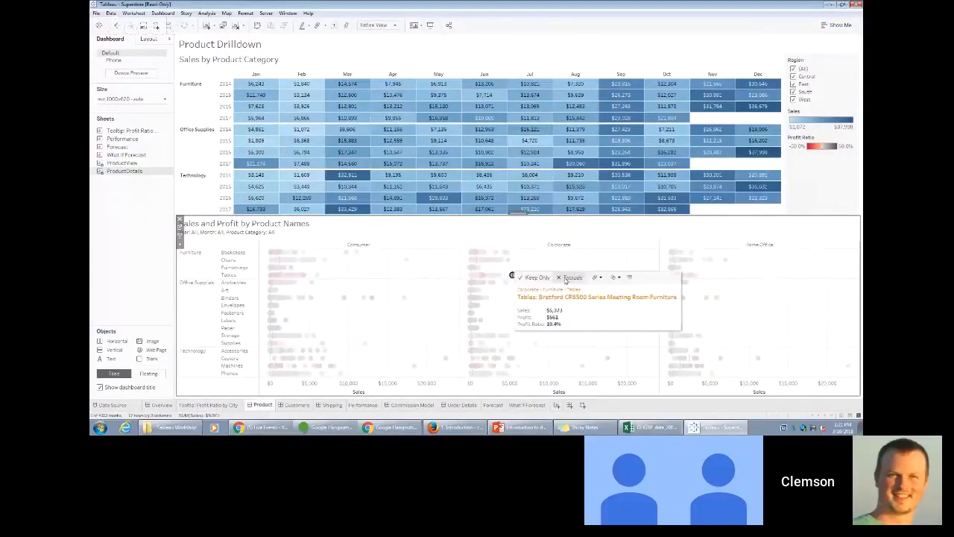
{"action": "key", "text": "Escape"}
- Return to the Overview dashboard and reset its Region filter to (All)
{"action": "left_click", "coordinate": [161, 405]}
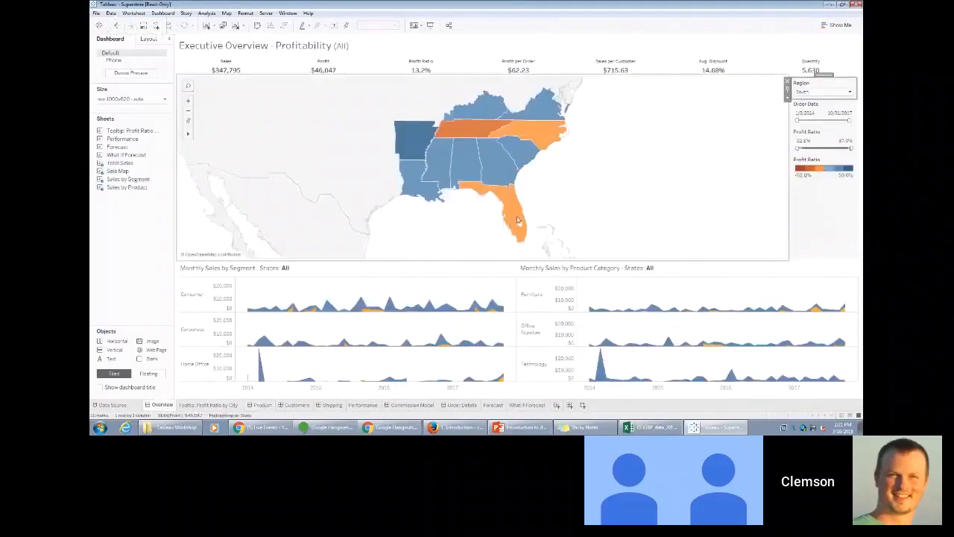
{"action": "left_click", "coordinate": [822, 93]}
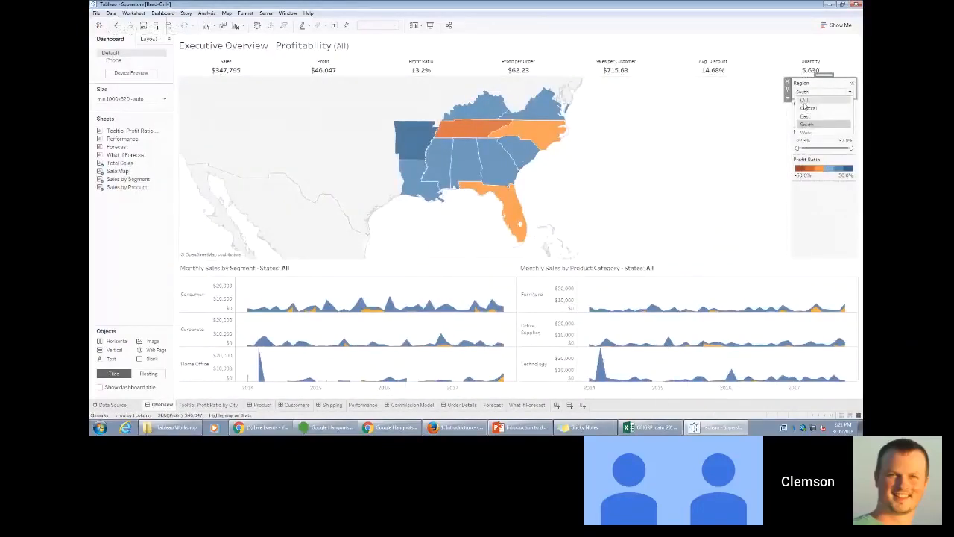
{"action": "left_click", "coordinate": [804, 100]}
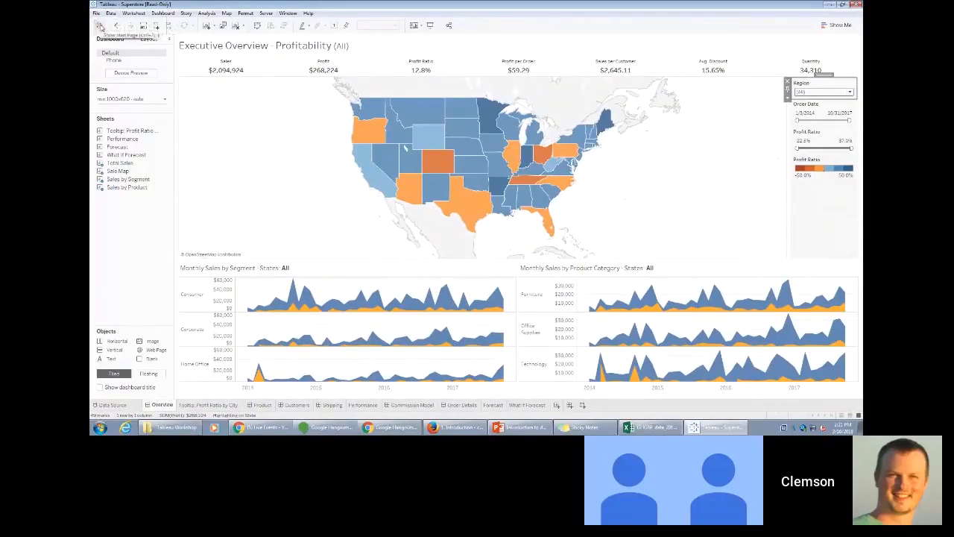
- Show Tableau's start page and bring the Tableau Workshop folder window to the front
{"action": "left_click", "coordinate": [101, 26]}
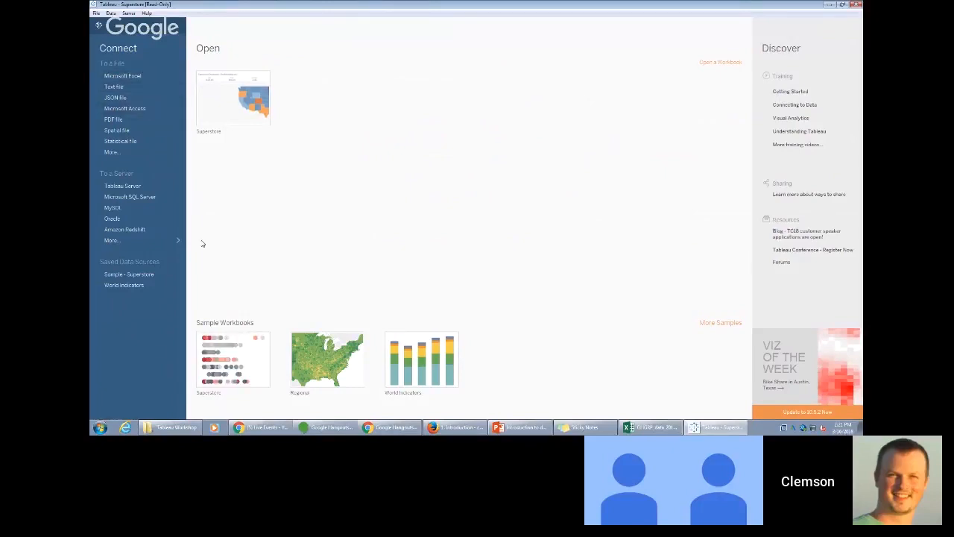
{"action": "left_click", "coordinate": [171, 427]}
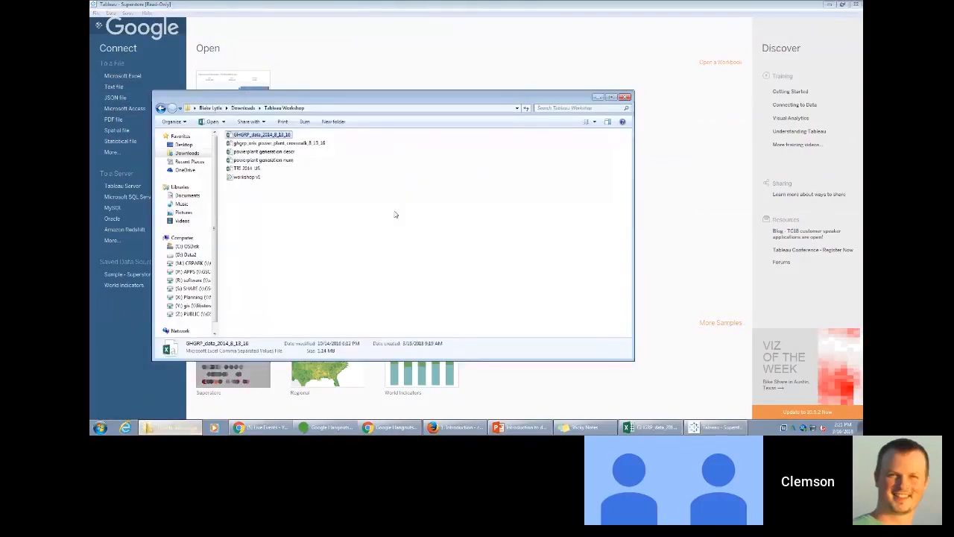
- Connect to the text file GHGRP_data_2014_8_13_16 from the Tableau Workshop folder while the Superstore workbook is open
{"action": "left_click_drag", "start_coordinate": [363, 100], "coordinate": [503, 96]}
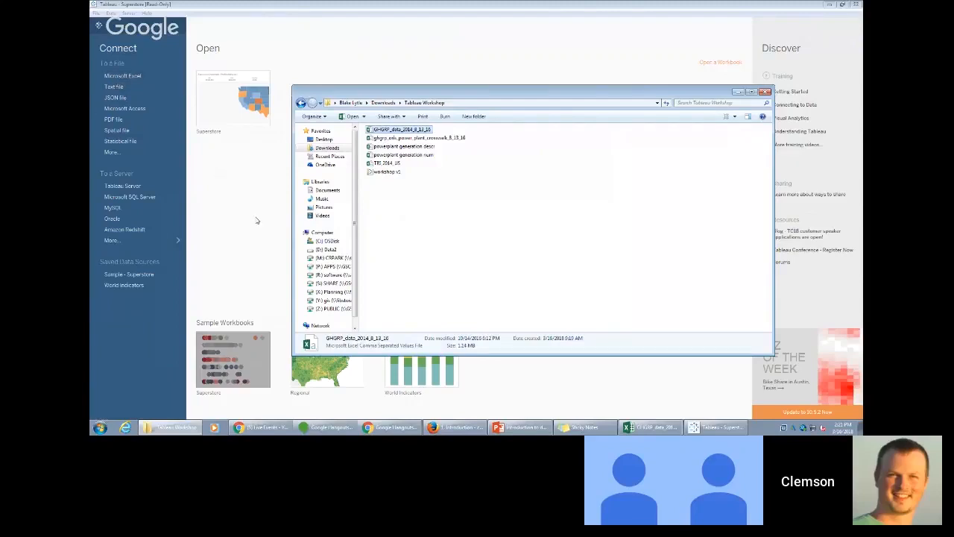
{"action": "key", "text": "Escape"}
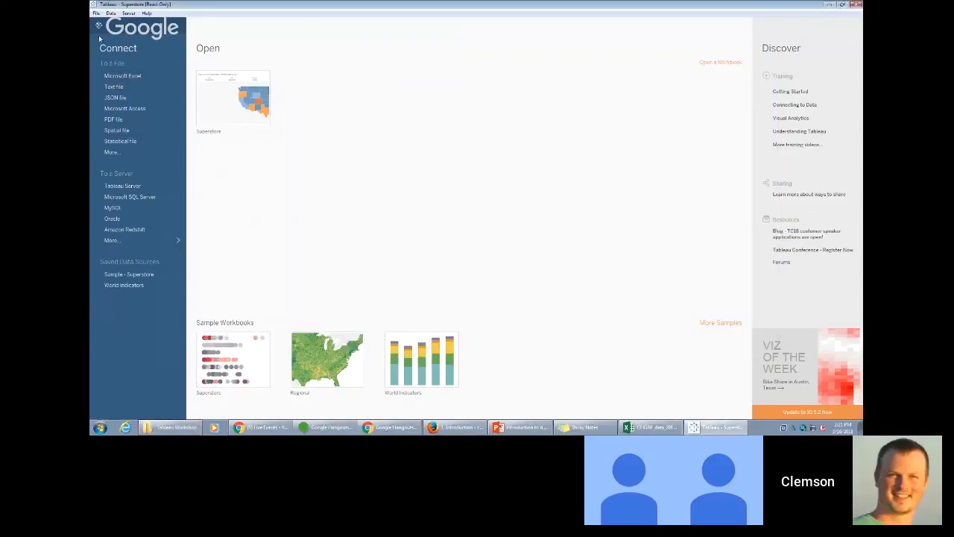
{"action": "left_click", "coordinate": [121, 87]}
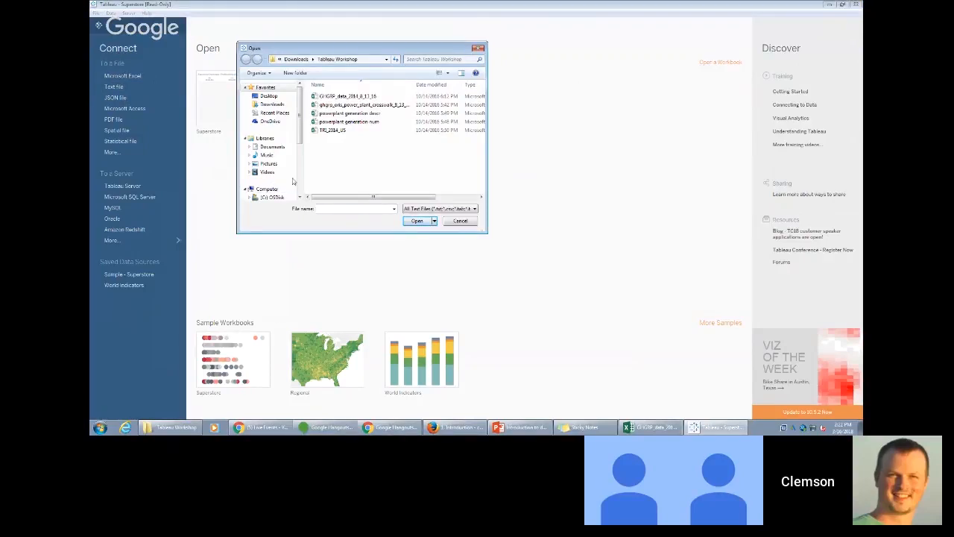
{"action": "left_click", "coordinate": [388, 97]}
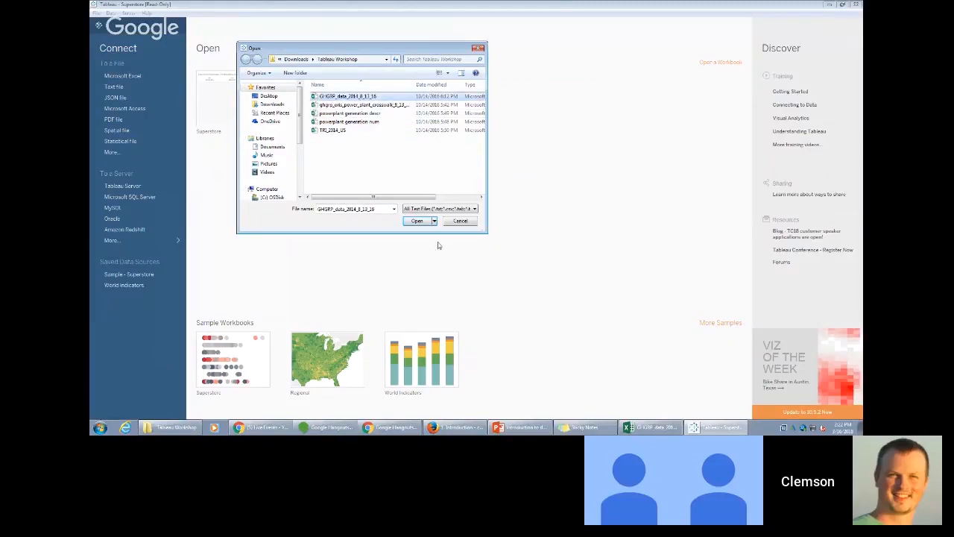
{"action": "left_click", "coordinate": [419, 222]}
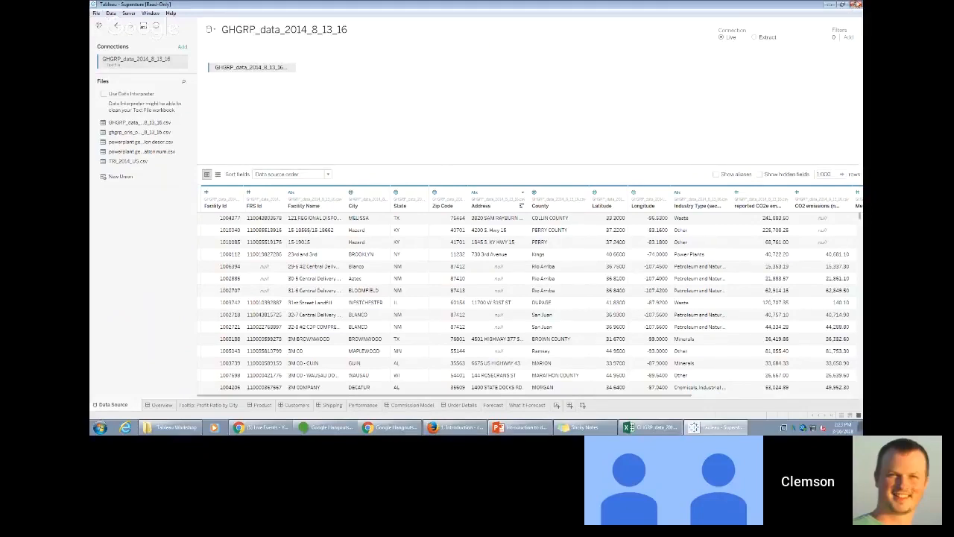
- Close the Superstore workbook without saving changes and relaunch Tableau 10.5 with an empty workbook
{"action": "left_click", "coordinate": [856, 6]}
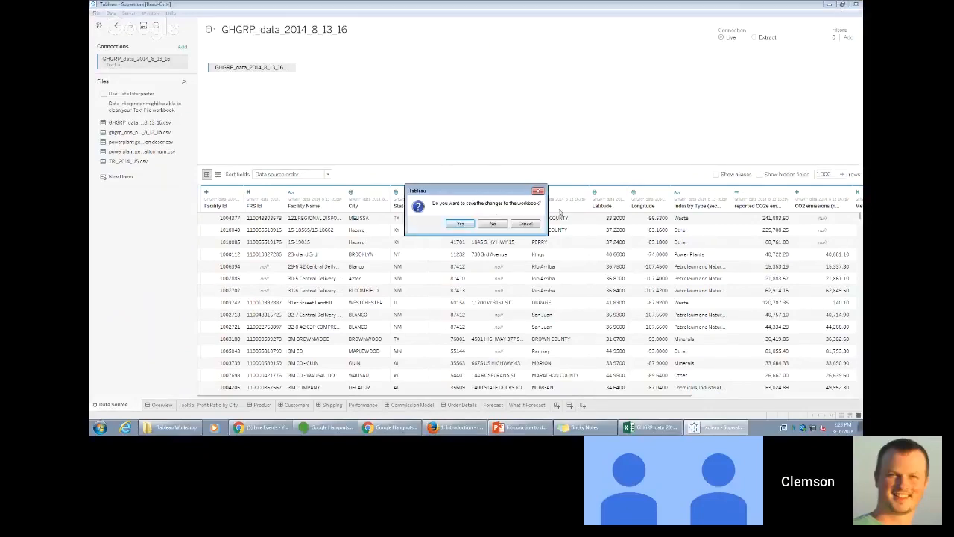
{"action": "left_click", "coordinate": [494, 224]}
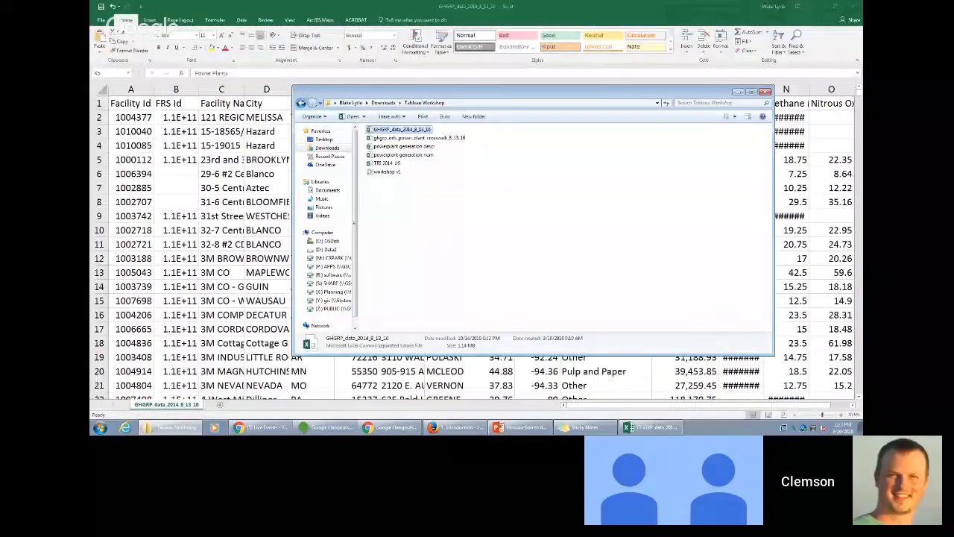
{"action": "left_click", "coordinate": [99, 428]}
{"action": "type", "text": "t"}
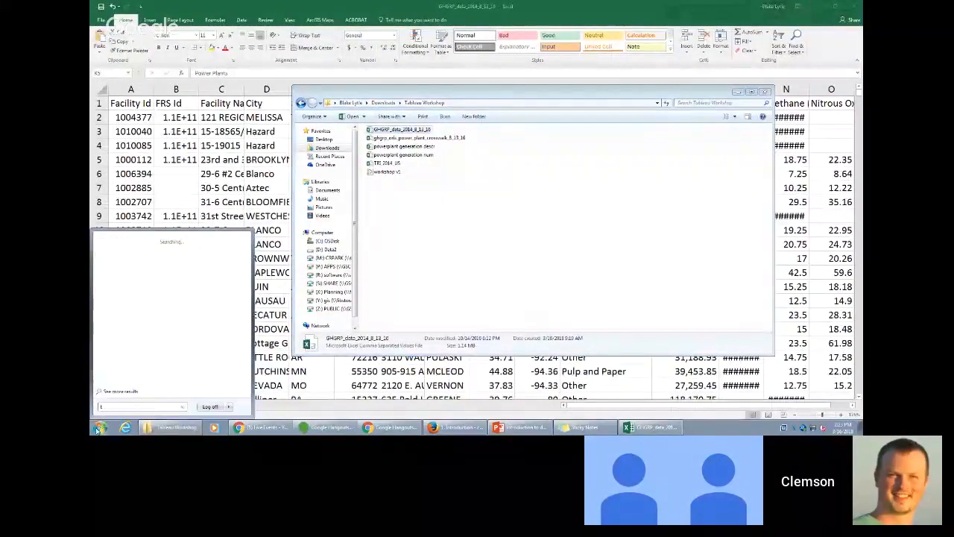
{"action": "type", "text": "abl"}
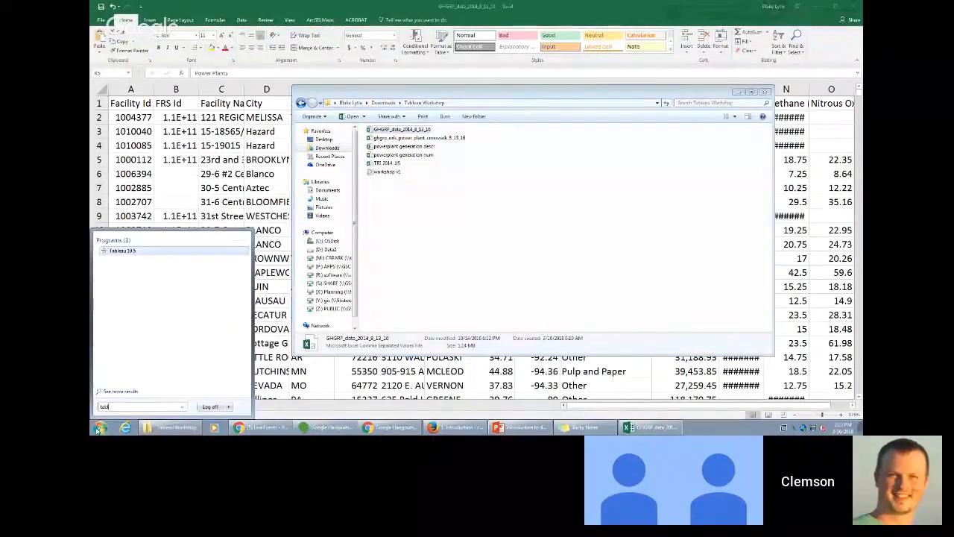
{"action": "left_click", "coordinate": [188, 253]}
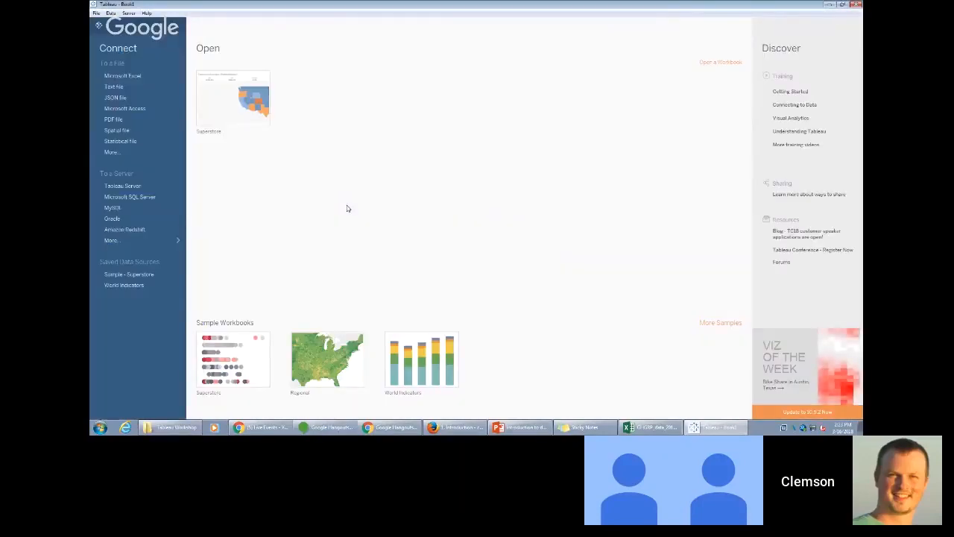
- Connect the new workbook to the text file GHGRP_data_2014_8_13_16 and go to Sheet 1
{"action": "left_click", "coordinate": [131, 87]}
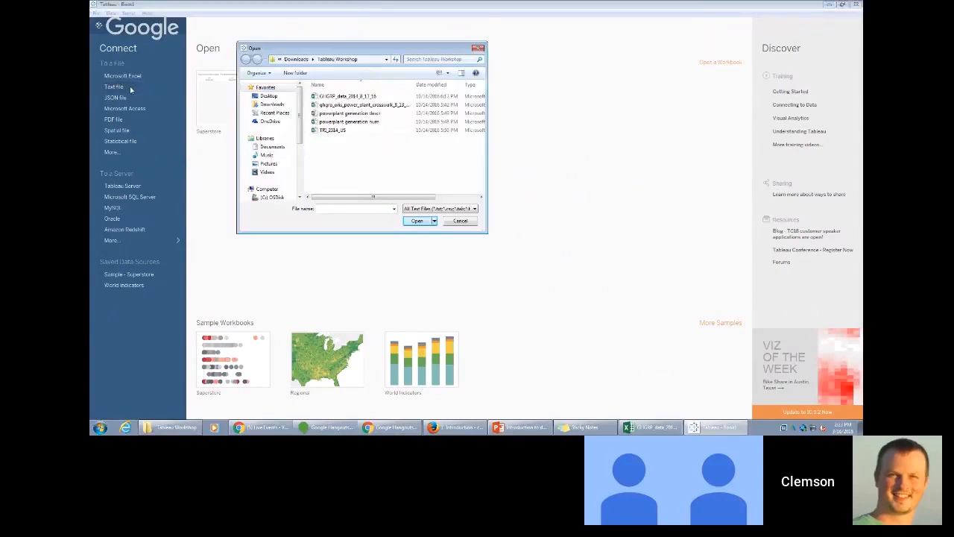
{"action": "left_click", "coordinate": [383, 97]}
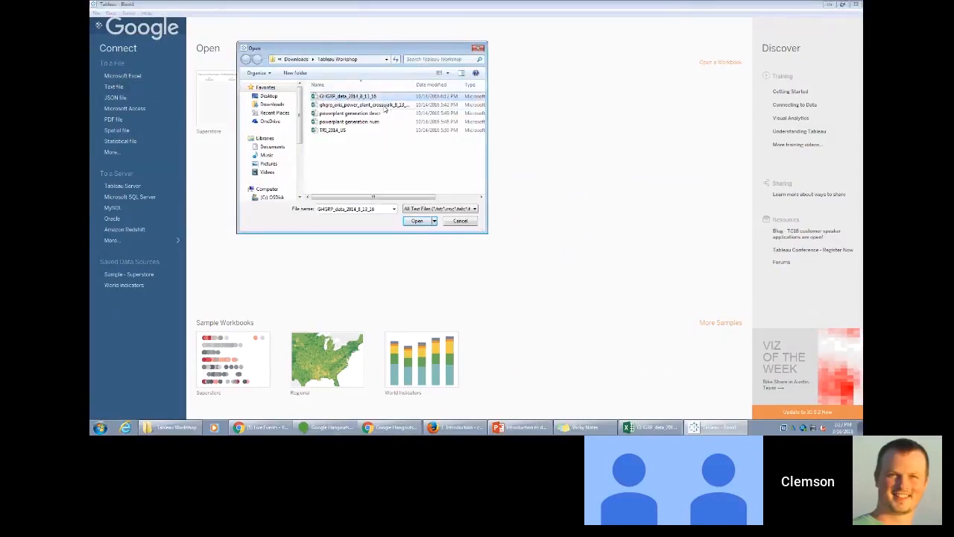
{"action": "left_click", "coordinate": [424, 222]}
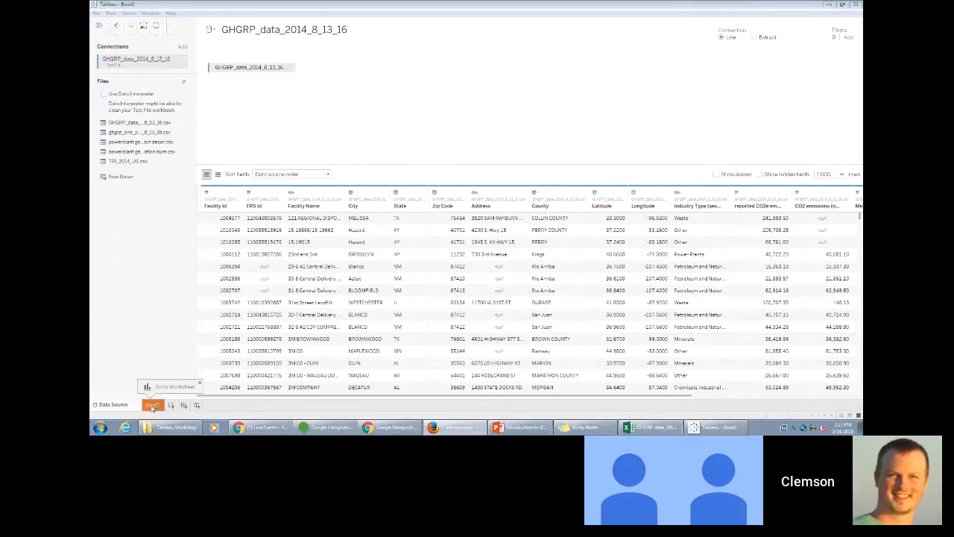
{"action": "left_click", "coordinate": [152, 405]}
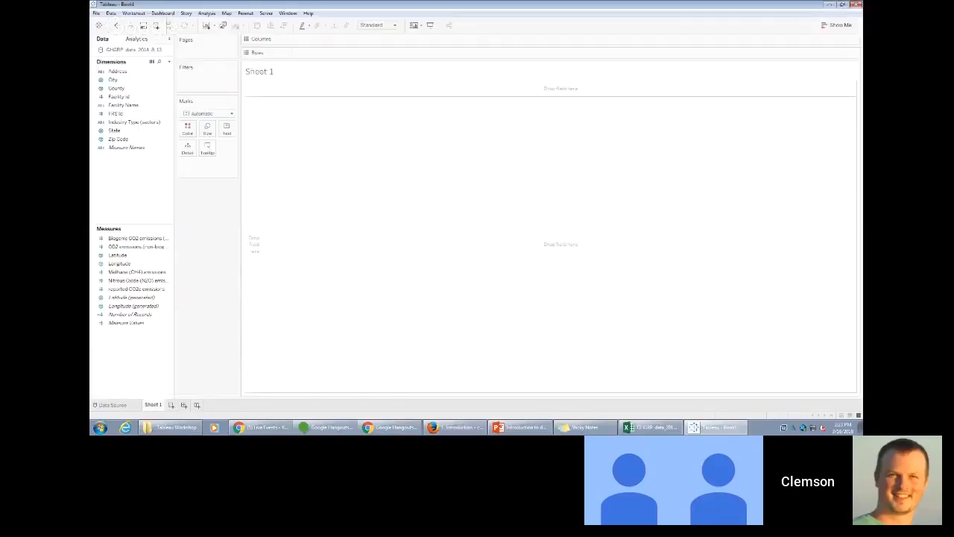
{"action": "key", "text": "alt+Tab"}
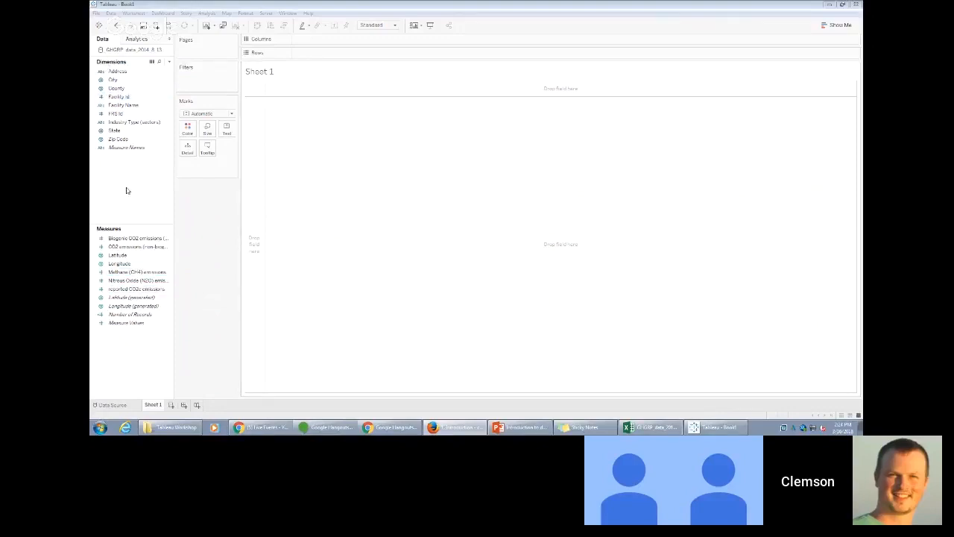
{"action": "left_click", "coordinate": [120, 130]}
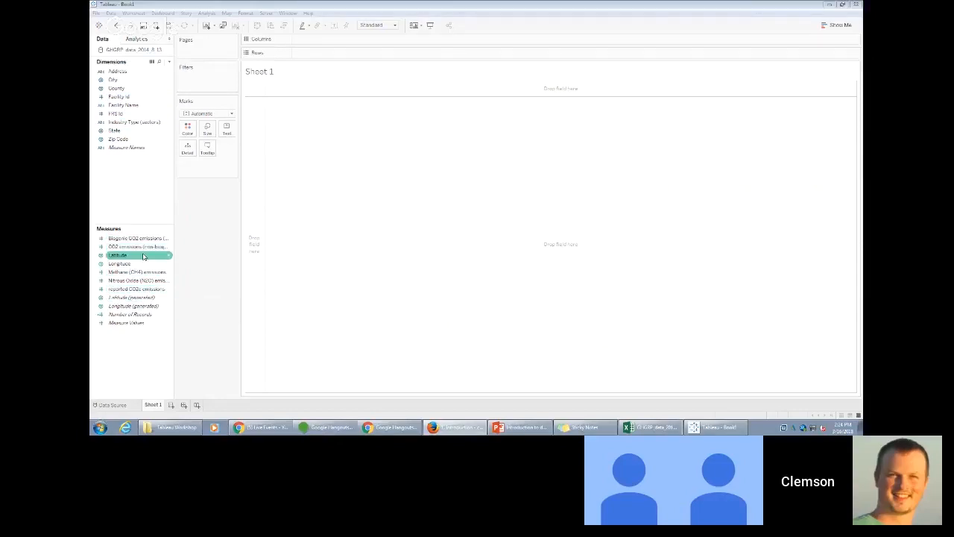
{"action": "left_click", "coordinate": [144, 211]}
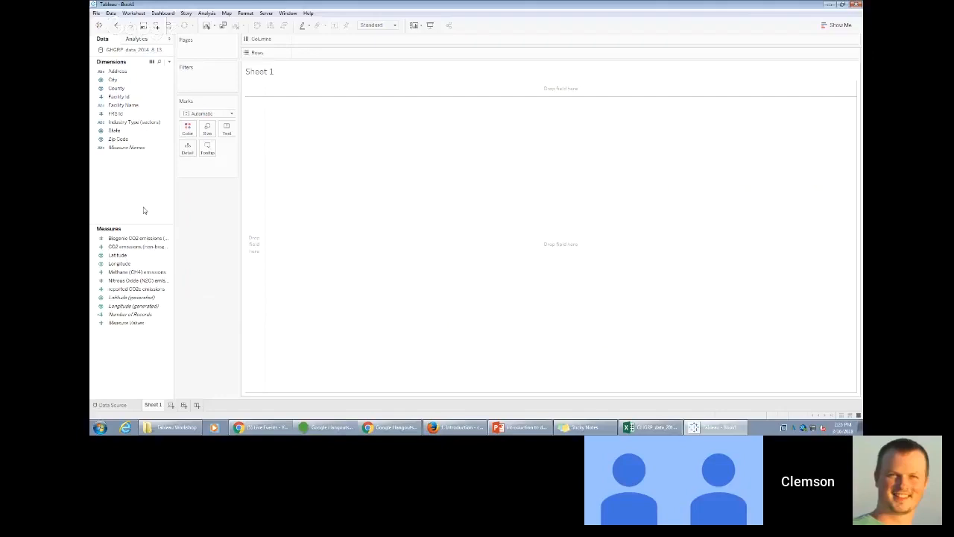
- Convert the Latitude and Longitude measures to dimensions, keeping the worksheet empty
{"action": "left_click", "coordinate": [125, 256]}
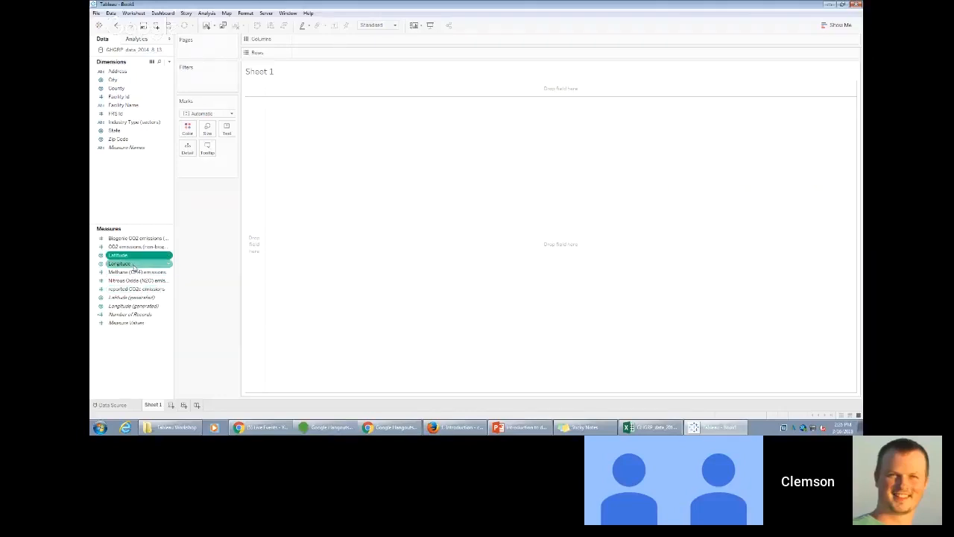
{"action": "double_click", "coordinate": [139, 249]}
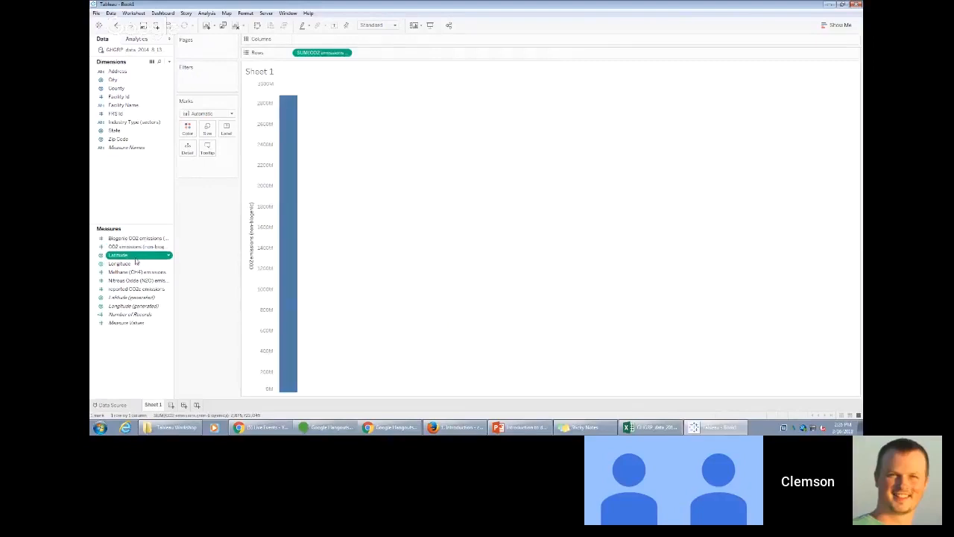
{"action": "left_click_drag", "start_coordinate": [135, 257], "coordinate": [135, 199]}
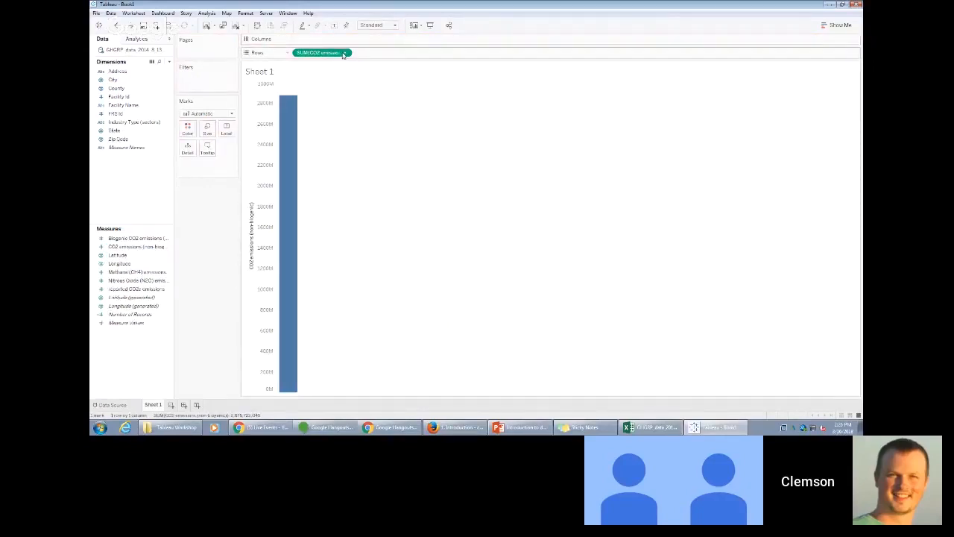
{"action": "left_click_drag", "start_coordinate": [345, 55], "coordinate": [123, 196]}
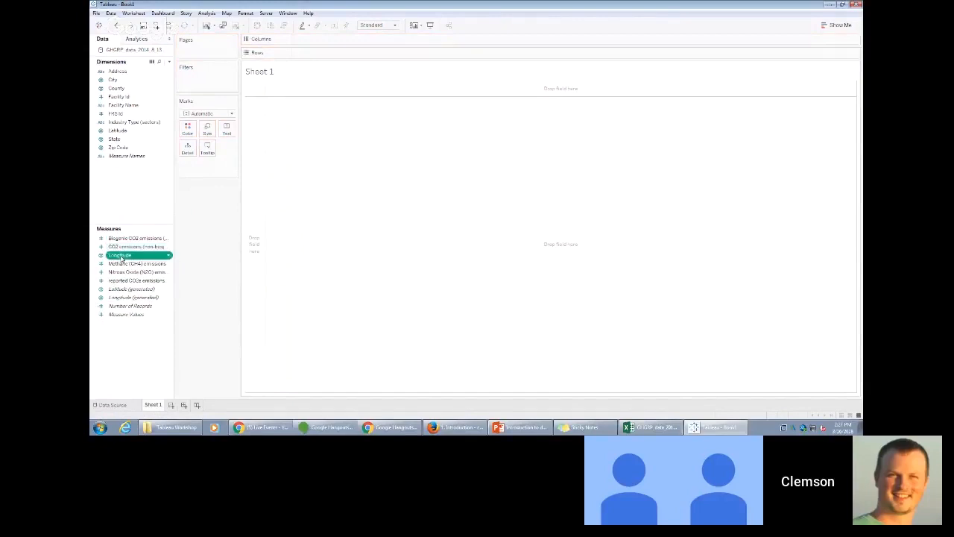
{"action": "left_click_drag", "start_coordinate": [120, 255], "coordinate": [121, 197]}
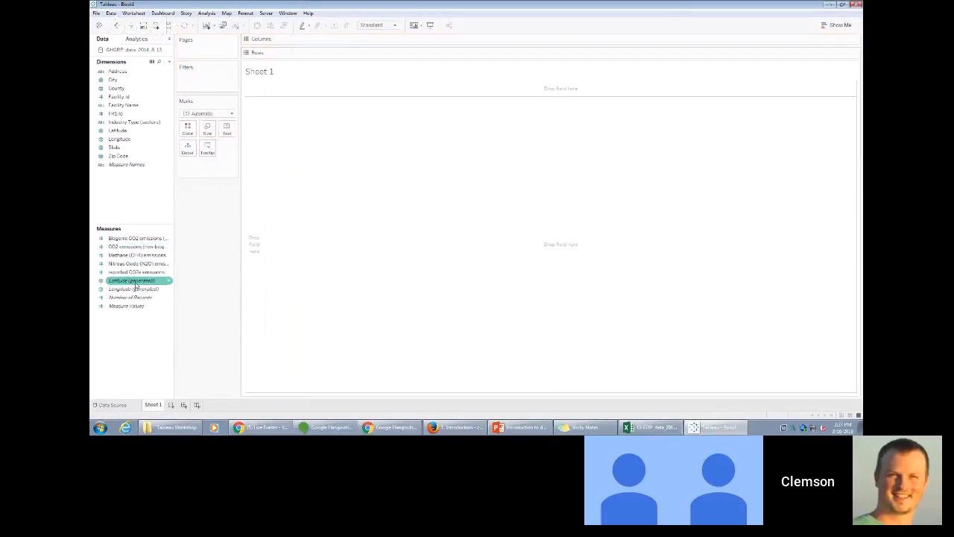
{"action": "mouse_move", "coordinate": [137, 287]}
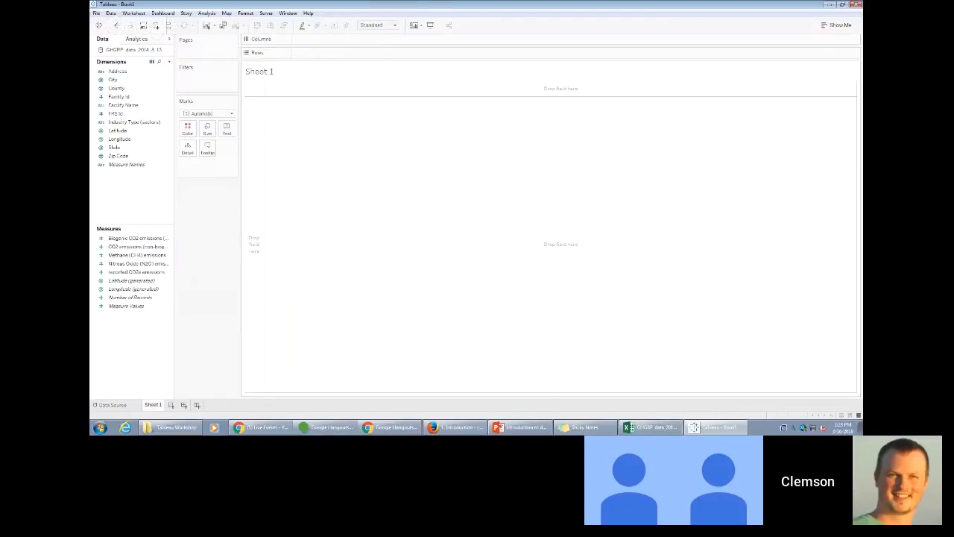
- Switch to Sticky Notes and replace the note's text with "What's the distribution of CO2 emitters across the US?"
{"action": "key", "text": "alt+Tab"}
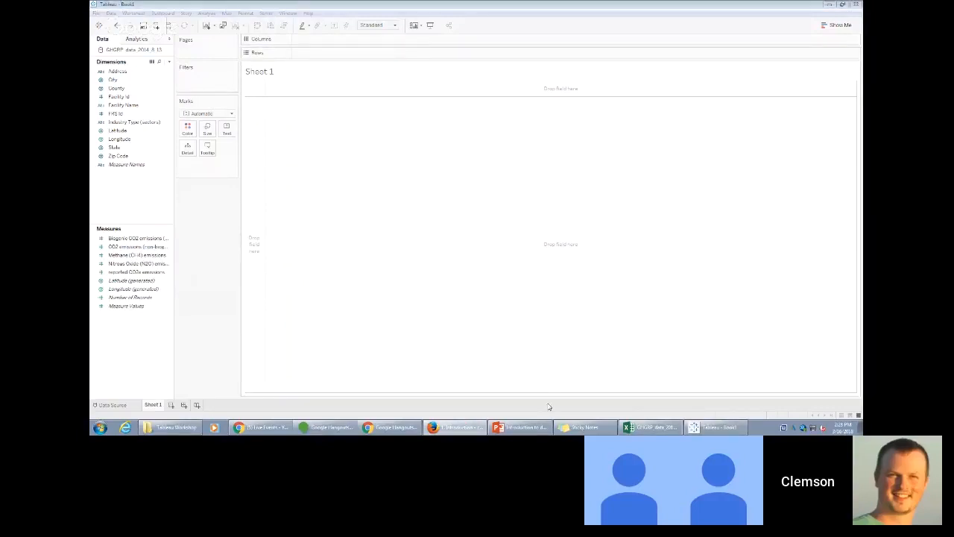
{"action": "left_click", "coordinate": [585, 427]}
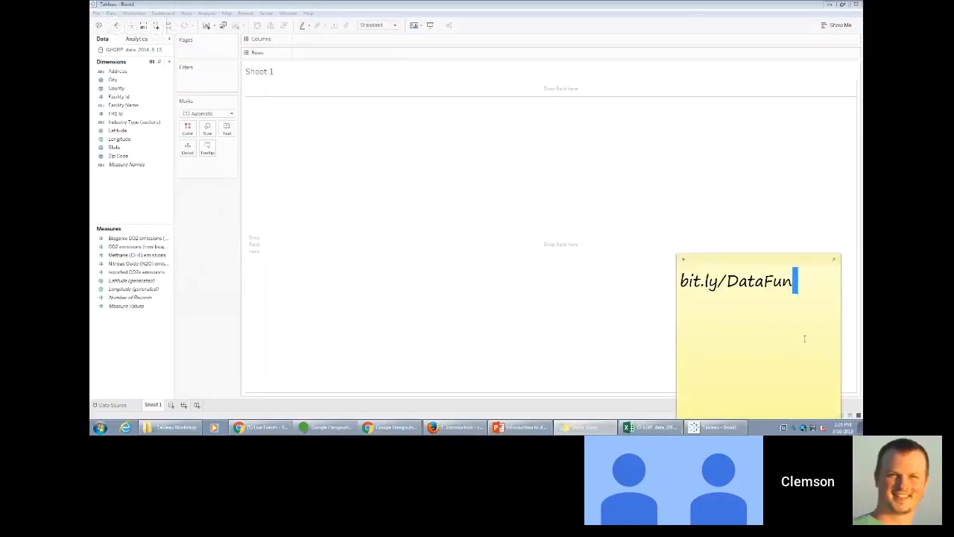
{"action": "left_click_drag", "start_coordinate": [798, 282], "coordinate": [681, 287]}
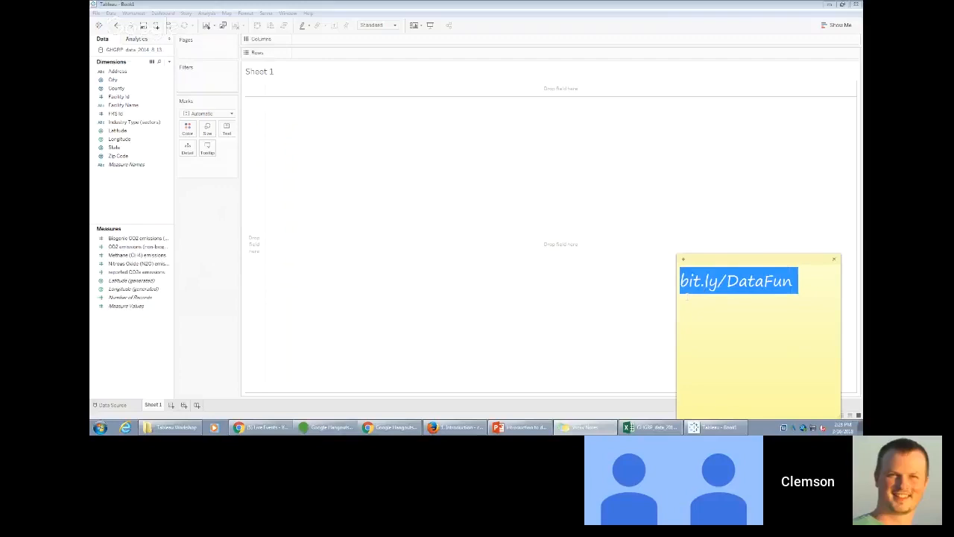
{"action": "type", "text": "What's the di"}
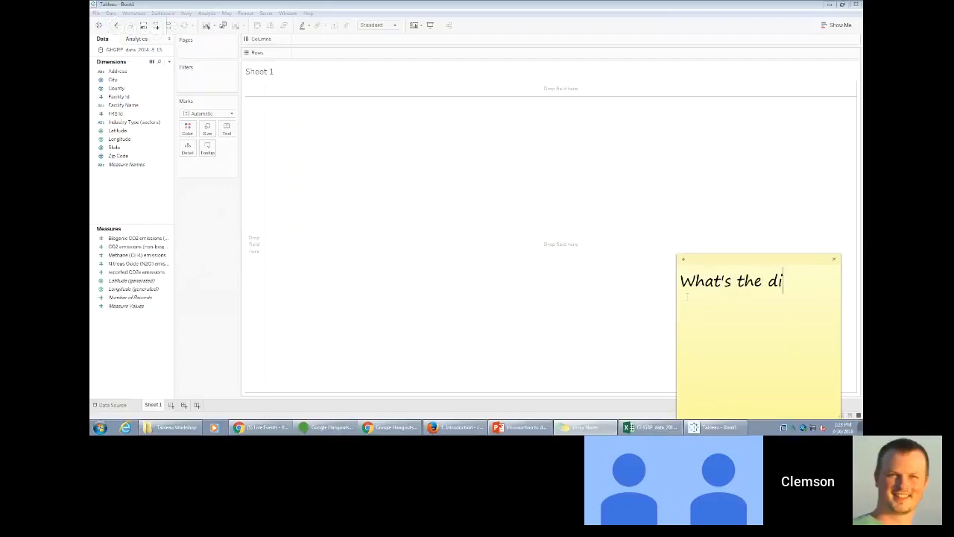
{"action": "type", "text": "stribution of "}
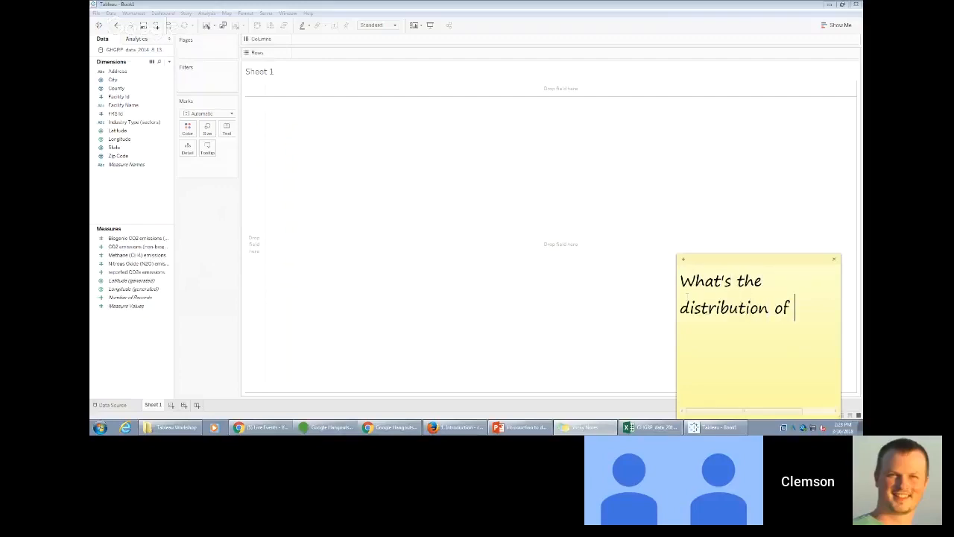
{"action": "type", "text": "CO2 emitters across the"}
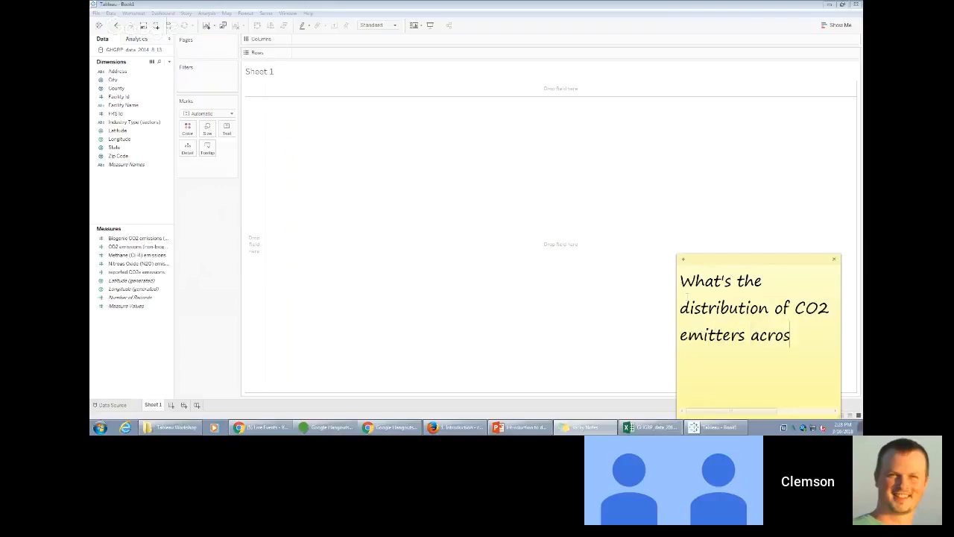
{"action": "type", "text": " us?"}
{"action": "key", "text": "BackSpace"}
{"action": "key", "text": "BackSpace"}
{"action": "key", "text": "BackSpace"}
{"action": "type", "text": "US?"}
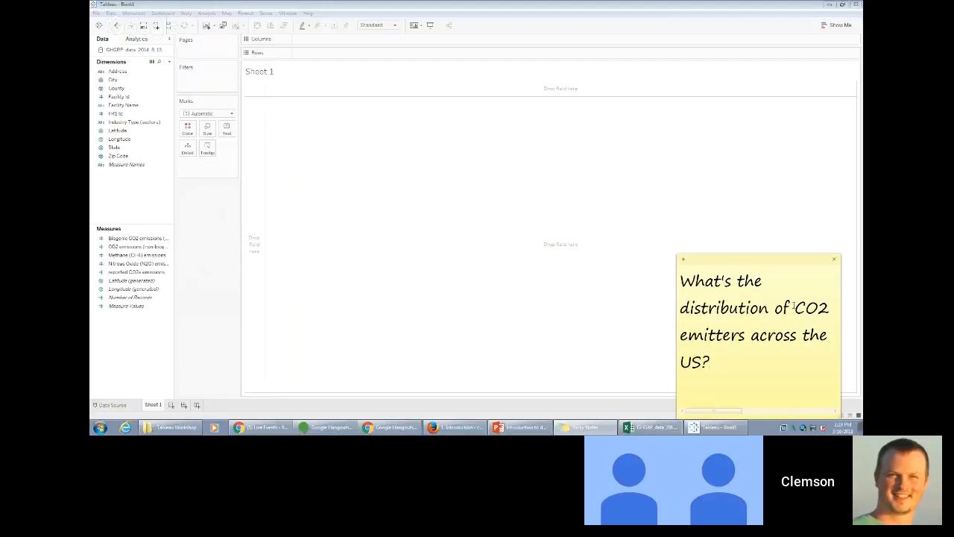
- Place the reported CO2e emissions measure on Rows as a sum and inspect the bar's tooltip in Sheet 1
{"action": "left_click", "coordinate": [161, 289]}
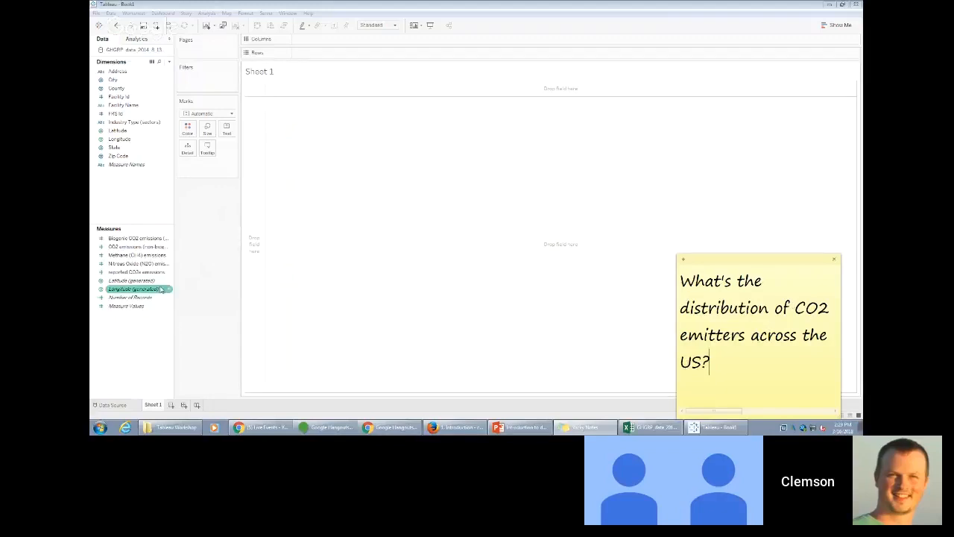
{"action": "left_click", "coordinate": [142, 272]}
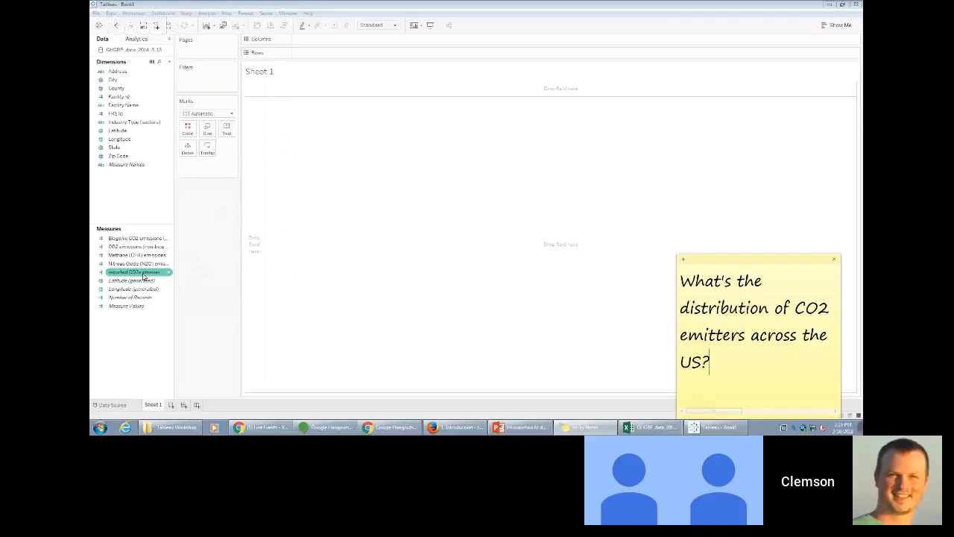
{"action": "left_click", "coordinate": [144, 273]}
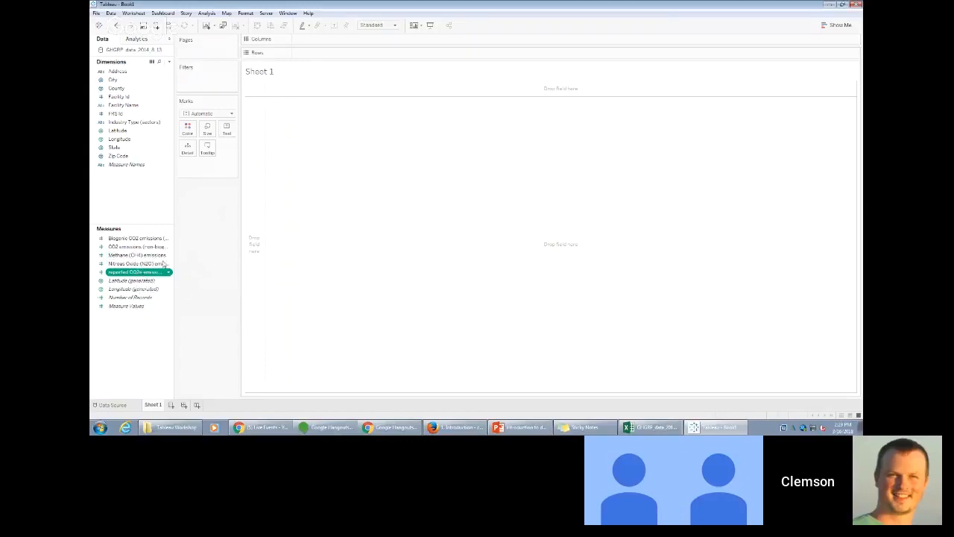
{"action": "left_click_drag", "start_coordinate": [143, 276], "coordinate": [312, 54]}
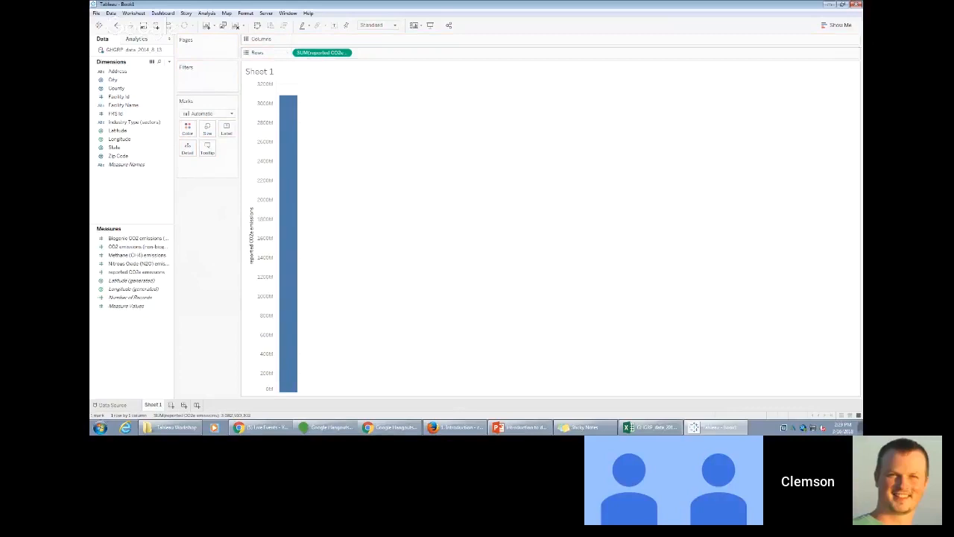
{"action": "left_click", "coordinate": [457, 427]}
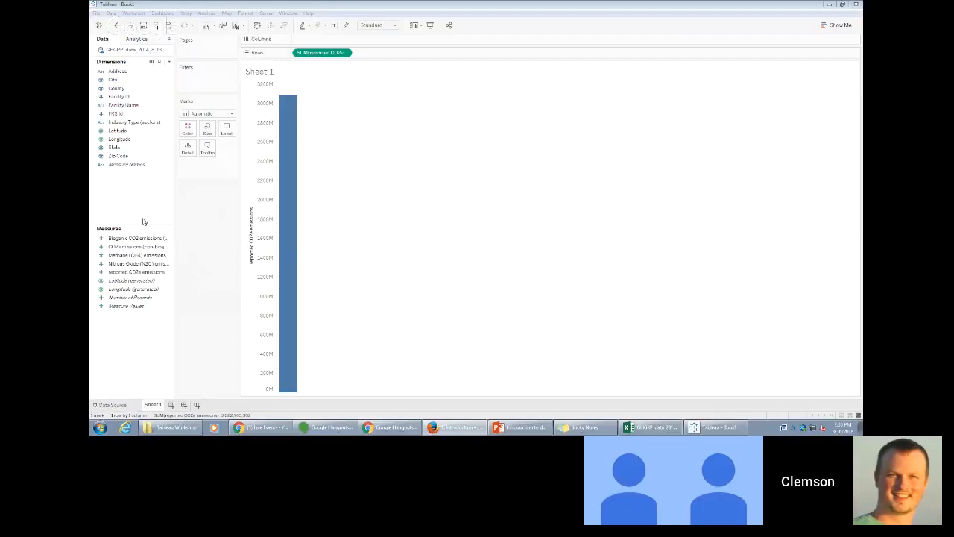
{"action": "mouse_move", "coordinate": [290, 160]}
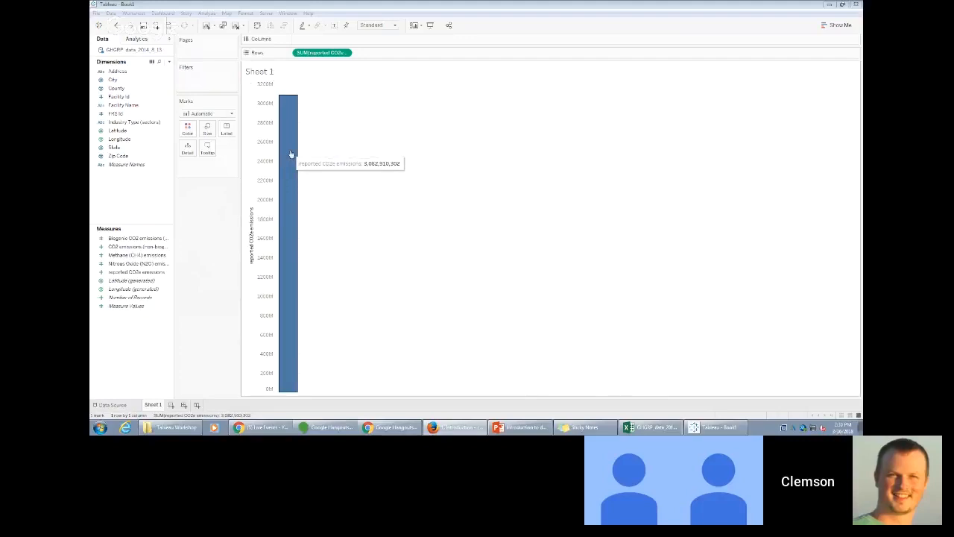
- Switch to the Excel source file, select all values in the reported CO2e column to check their sum, and return to Tableau
{"action": "left_click", "coordinate": [650, 428]}
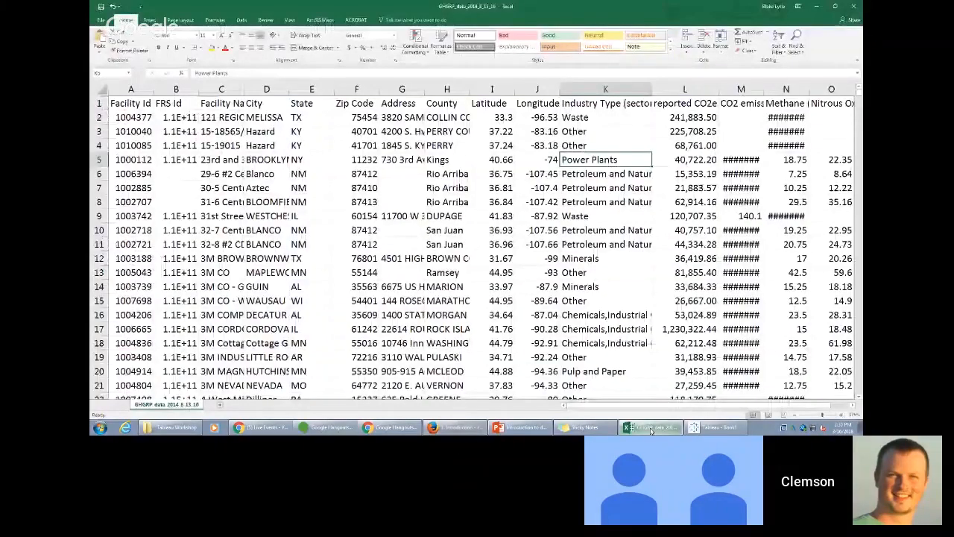
{"action": "left_click", "coordinate": [692, 117]}
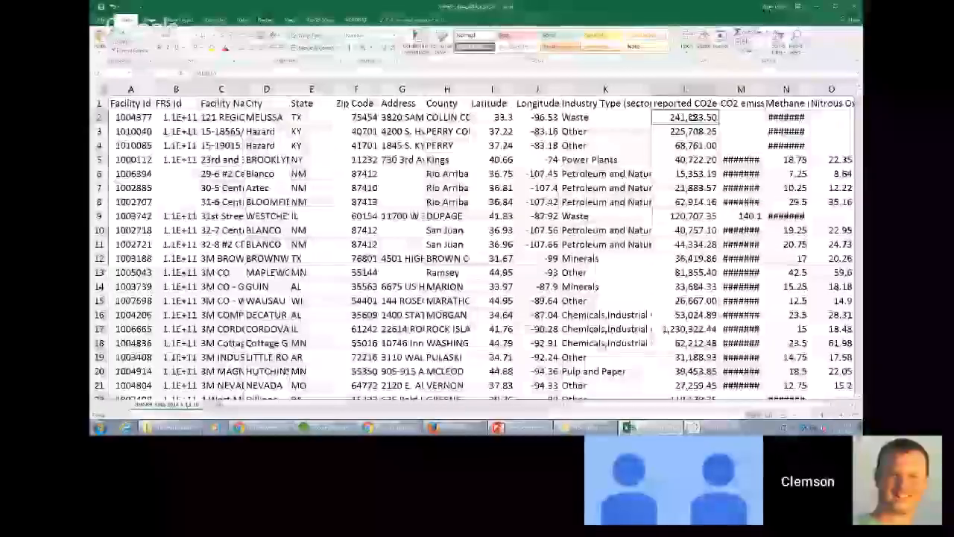
{"action": "key", "text": "ctrl+shift+Down"}
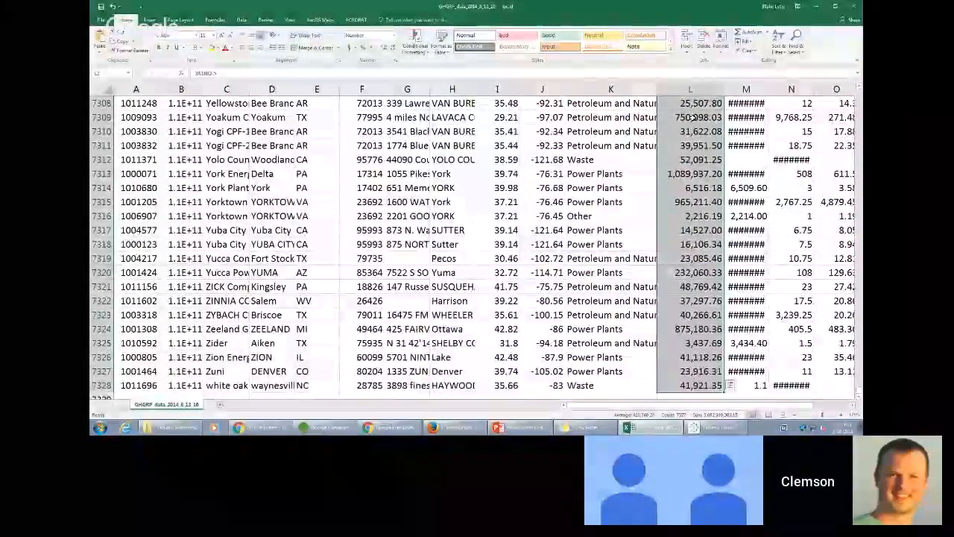
{"action": "left_click", "coordinate": [817, 6]}
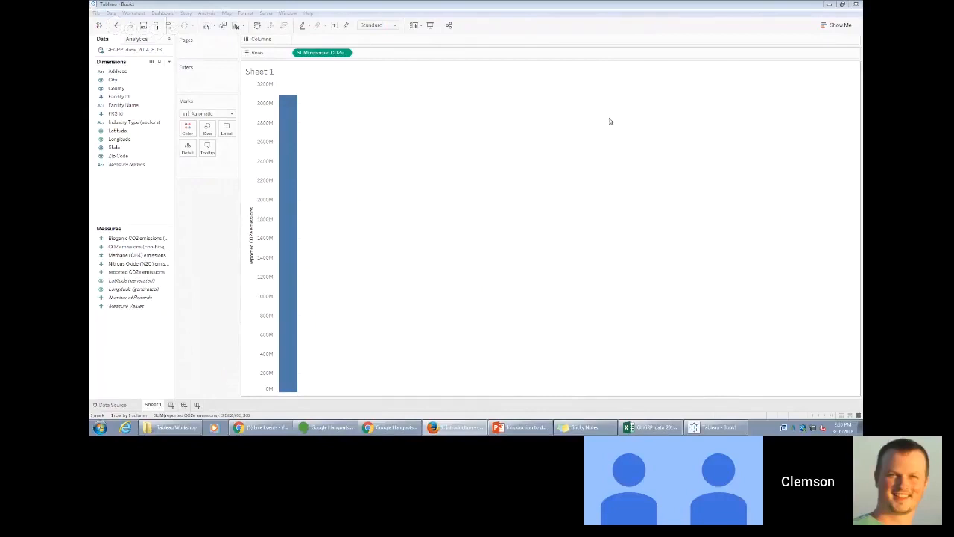
- Convert the reported CO2e emissions bar into a histogram using Show Me
{"action": "left_click", "coordinate": [824, 29]}
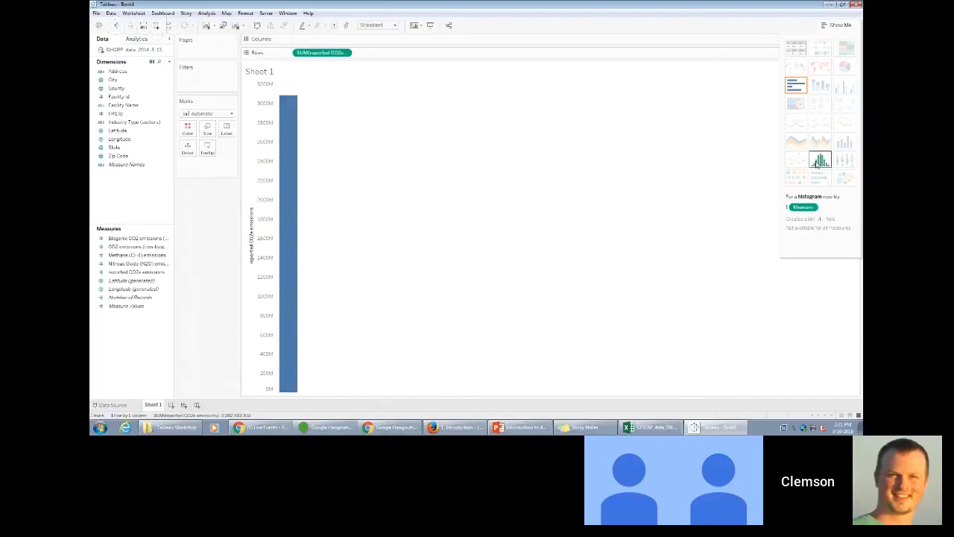
{"action": "left_click", "coordinate": [819, 161]}
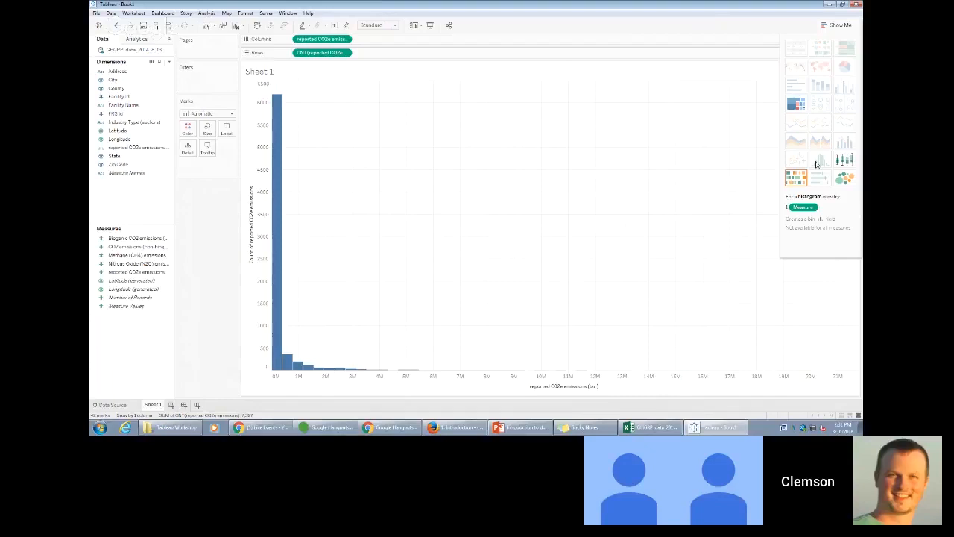
{"action": "left_click", "coordinate": [842, 29]}
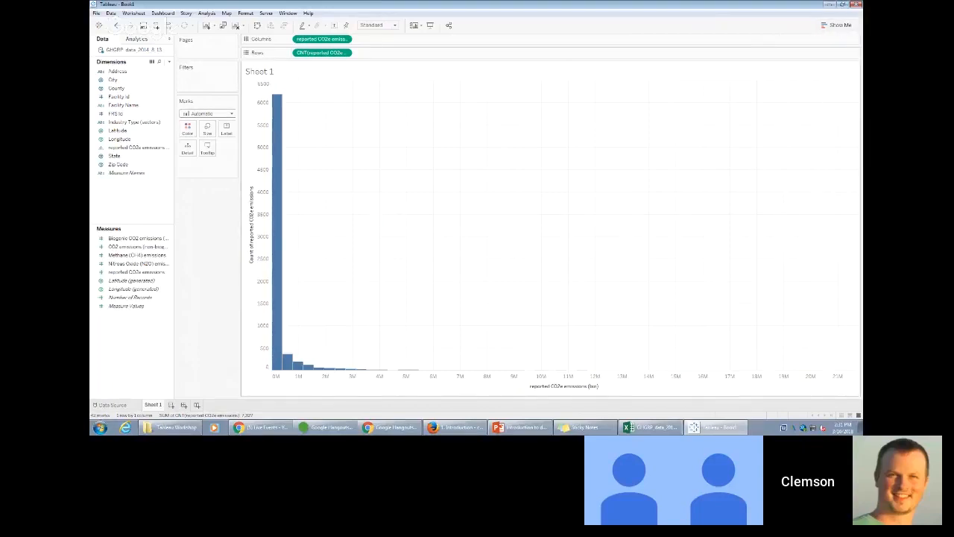
- Review the bin size and value range of the reported CO2e emissions bin dimension, keeping its settings
{"action": "left_click", "coordinate": [456, 427]}
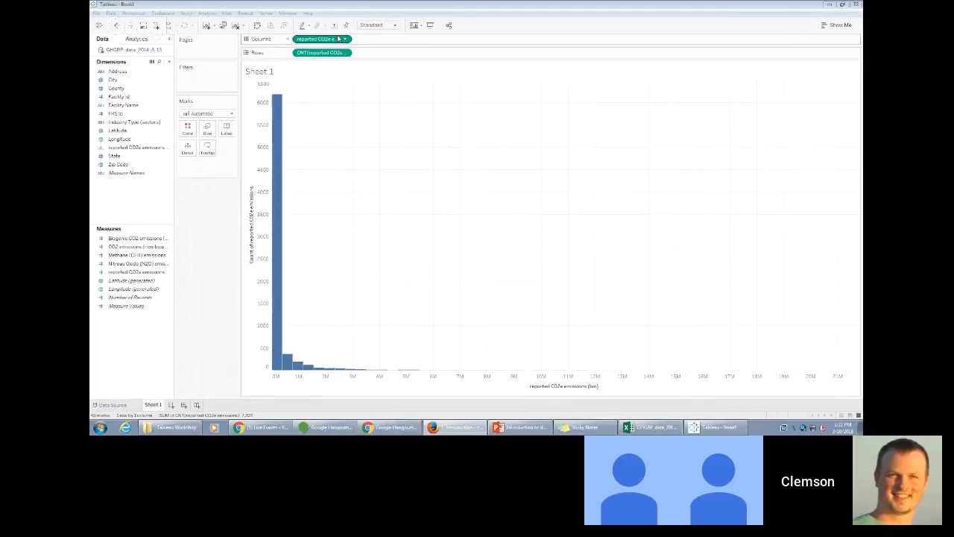
{"action": "left_click", "coordinate": [158, 147]}
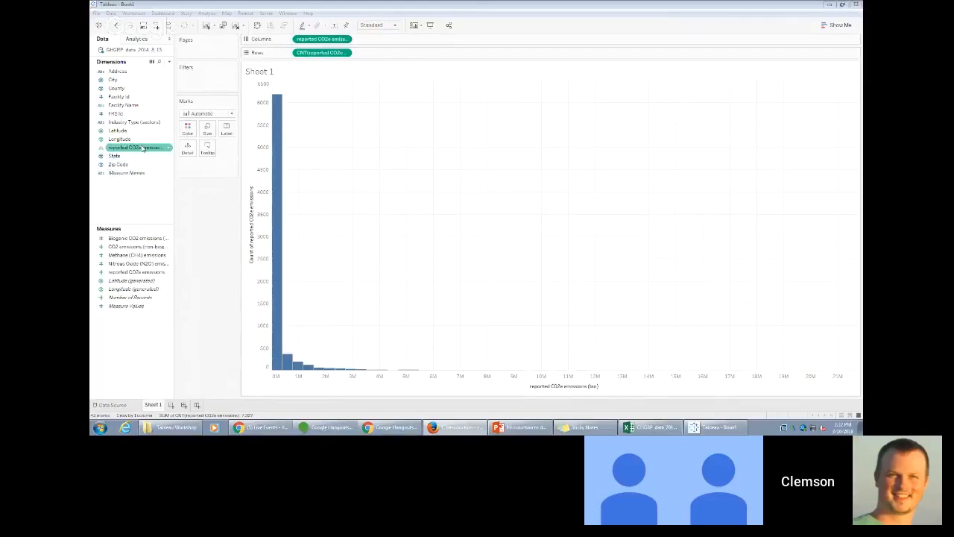
{"action": "left_click", "coordinate": [166, 142]}
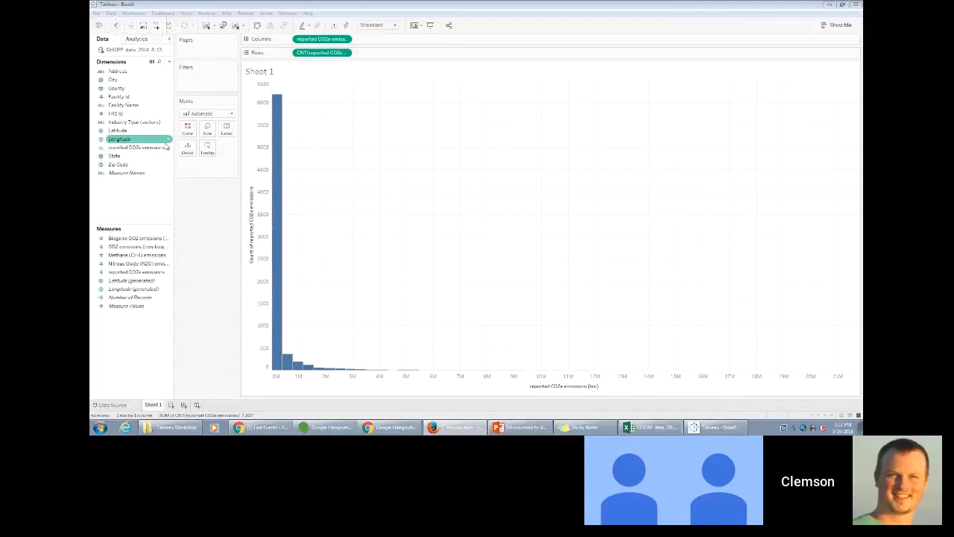
{"action": "left_click", "coordinate": [165, 148]}
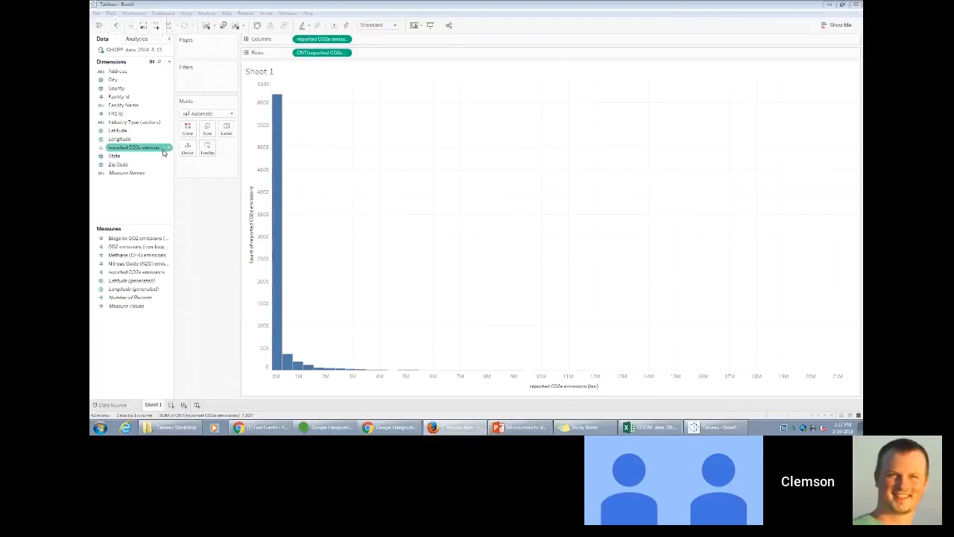
{"action": "right_click", "coordinate": [168, 149]}
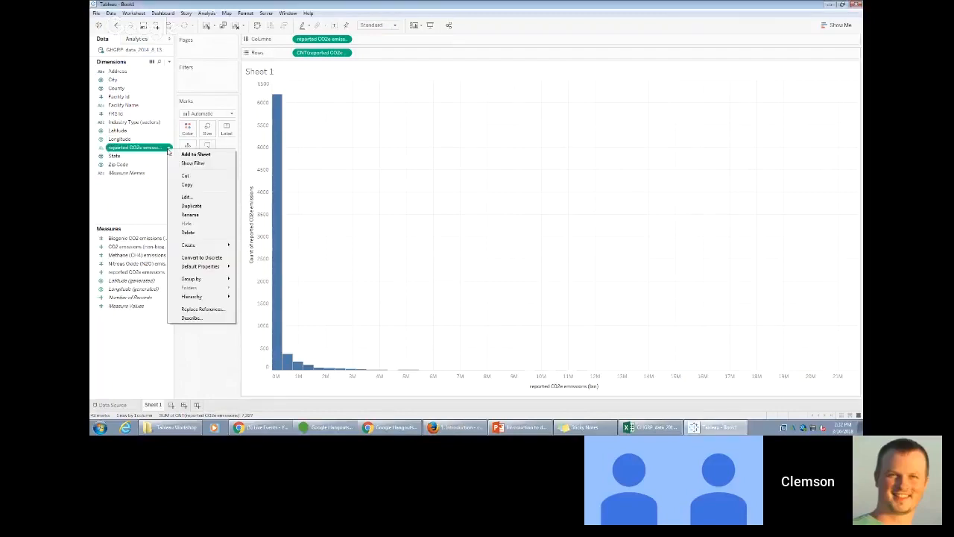
{"action": "left_click", "coordinate": [196, 197]}
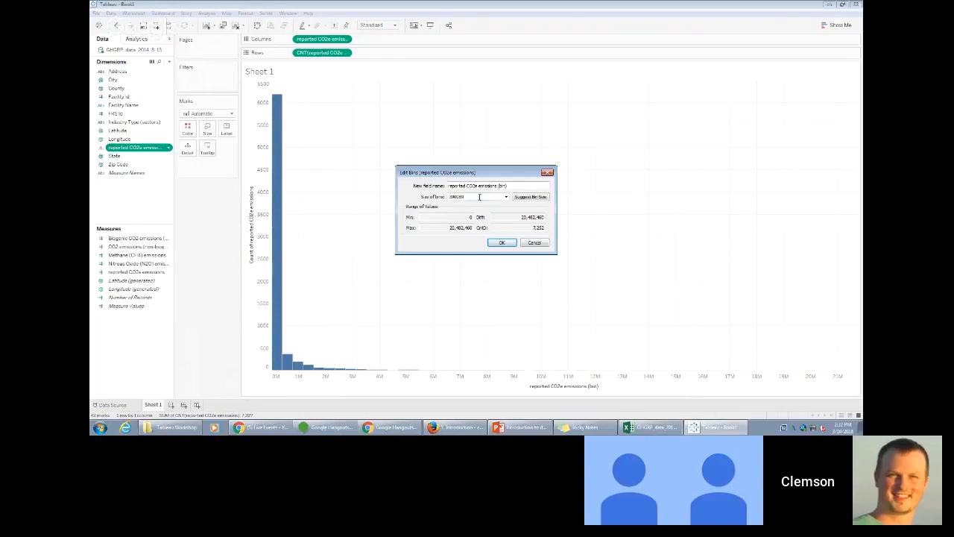
{"action": "left_click", "coordinate": [500, 243]}
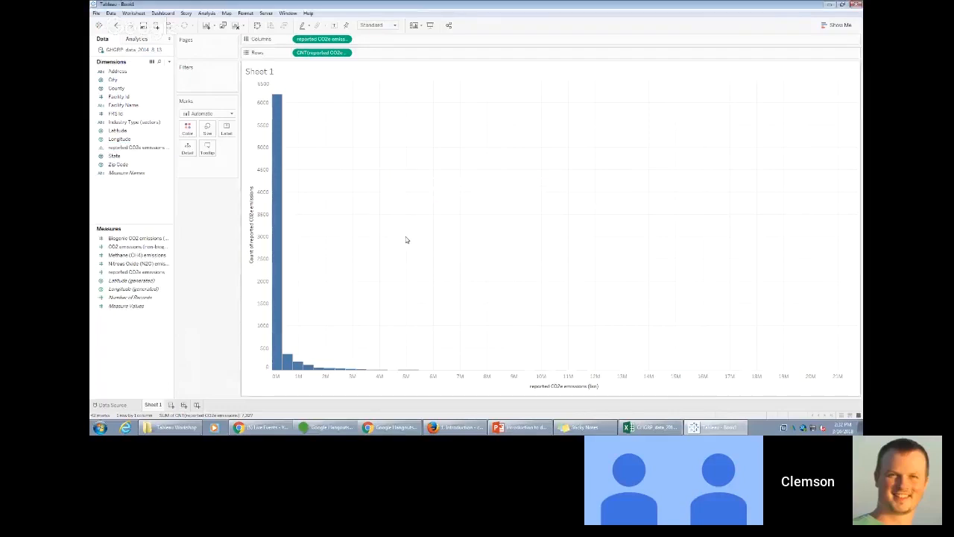
{"action": "left_click", "coordinate": [455, 427]}
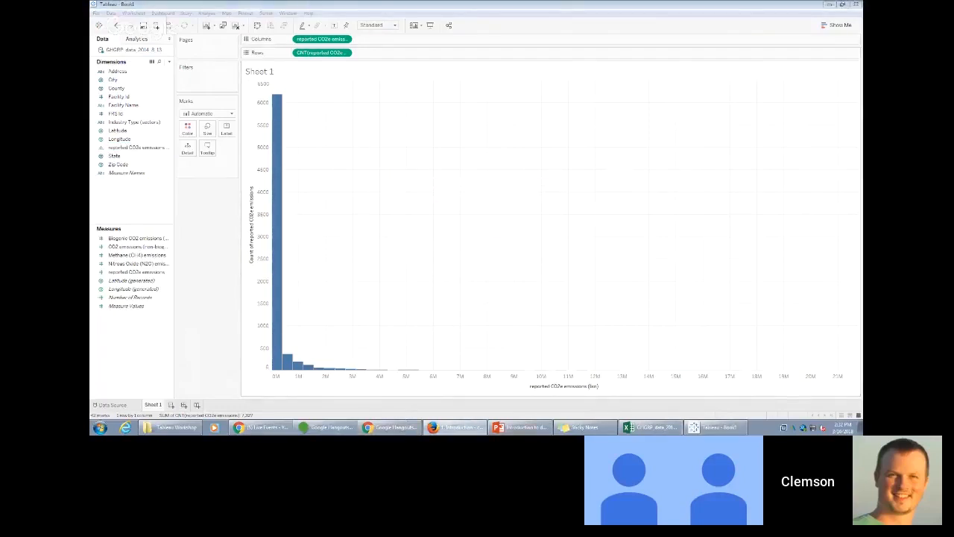
- Switch to Sticky Notes and reword the question to "What's the regional distribution of CO2 emitters?"
{"action": "left_click", "coordinate": [582, 427]}
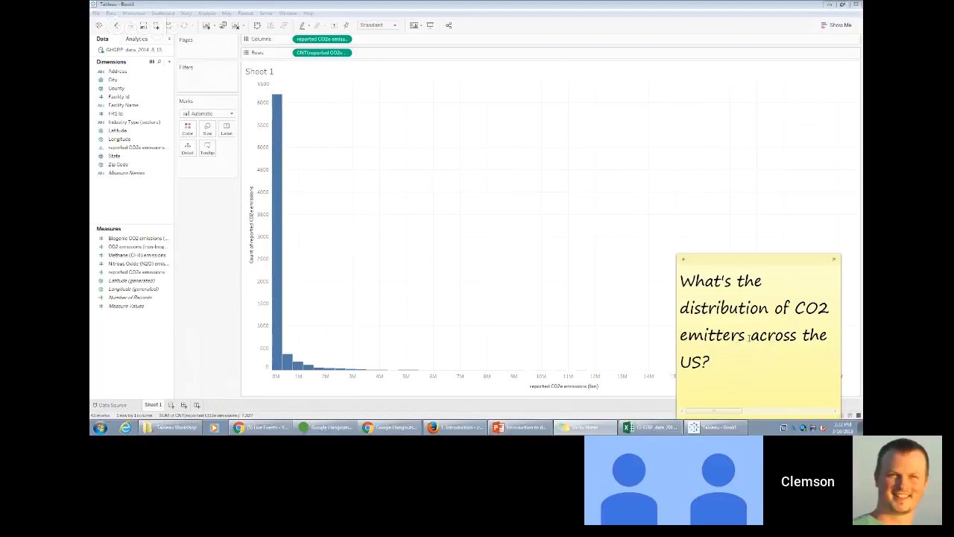
{"action": "double_click", "coordinate": [705, 360]}
{"action": "left_click_drag", "start_coordinate": [704, 361], "coordinate": [733, 341]}
{"action": "key", "text": "Right"}
{"action": "key", "text": "BackSpace"}
{"action": "key", "text": "BackSpace"}
{"action": "key", "text": "BackSpace"}
{"action": "key", "text": "BackSpace"}
{"action": "key", "text": "BackSpace"}
{"action": "key", "text": "BackSpace"}
{"action": "key", "text": "BackSpace"}
{"action": "key", "text": "BackSpace"}
{"action": "key", "text": "BackSpace"}
{"action": "key", "text": "BackSpace"}
{"action": "key", "text": "BackSpace"}
{"action": "key", "text": "BackSpace"}
{"action": "key", "text": "BackSpace"}
{"action": "key", "text": "BackSpace"}
{"action": "key", "text": "BackSpace"}
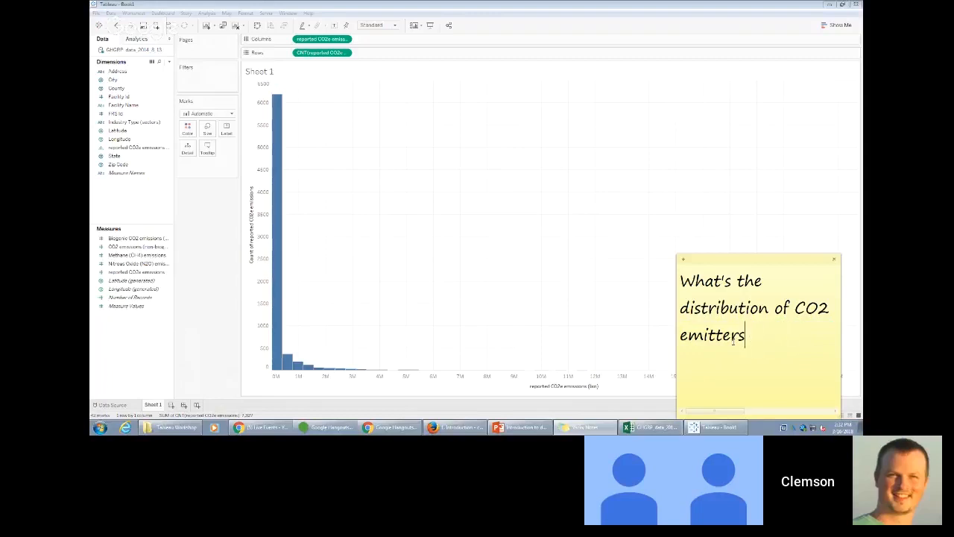
{"action": "type", "text": "?"}
{"action": "key", "text": "Up"}
{"action": "key", "text": "Up"}
{"action": "key", "text": "End"}
{"action": "type", "text": "regional"}
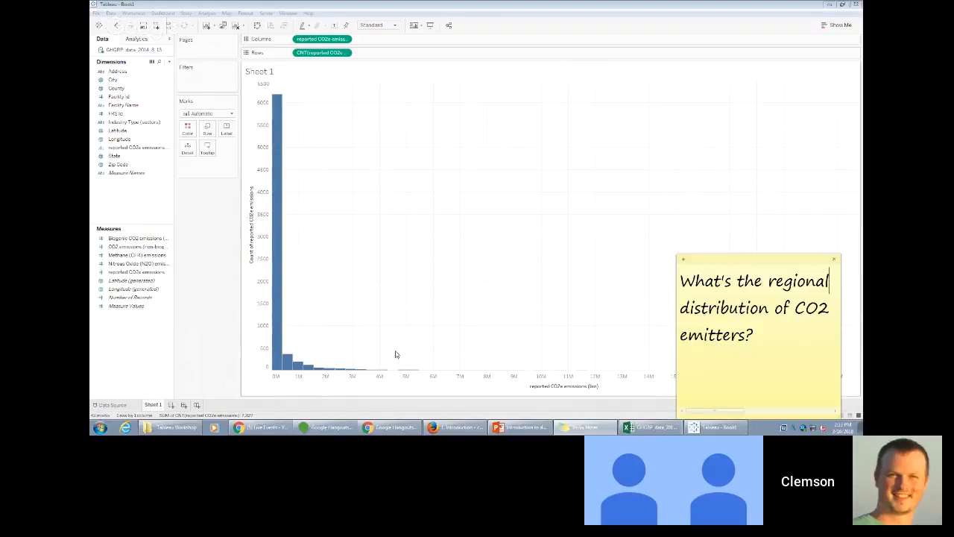
- Return to Tableau and rename the Sheet 1 worksheet as Histogram
{"action": "left_click", "coordinate": [215, 316]}
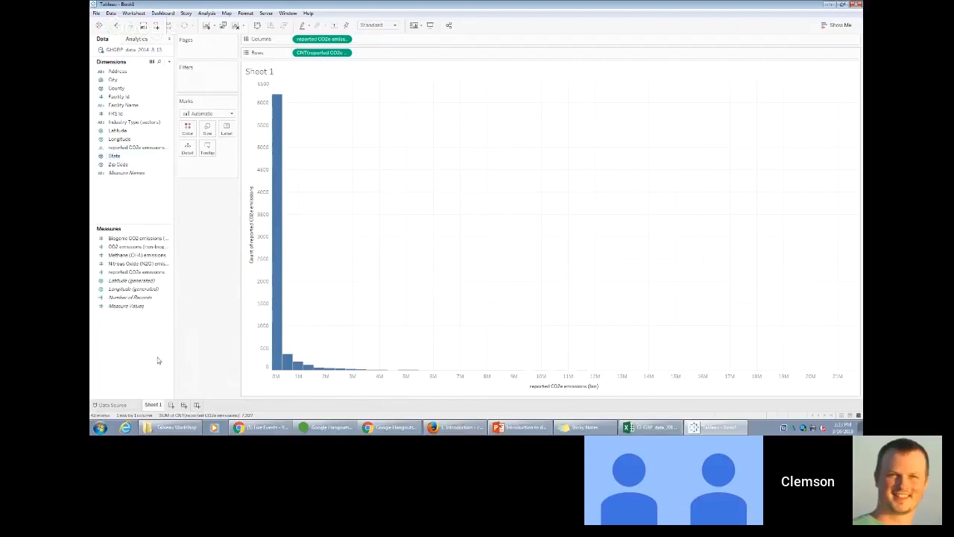
{"action": "right_click", "coordinate": [152, 408]}
{"action": "left_click", "coordinate": [159, 408]}
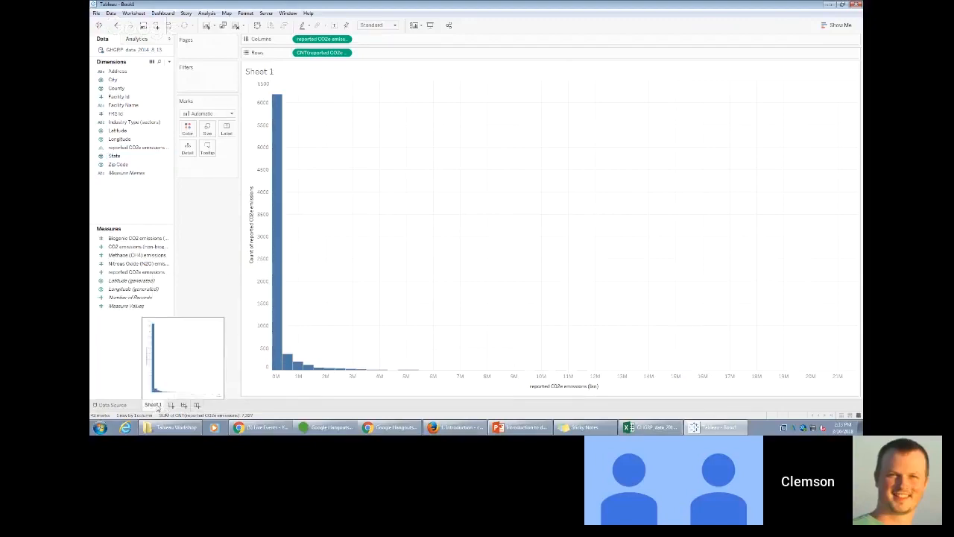
{"action": "right_click", "coordinate": [158, 407]}
{"action": "left_click", "coordinate": [193, 325]}
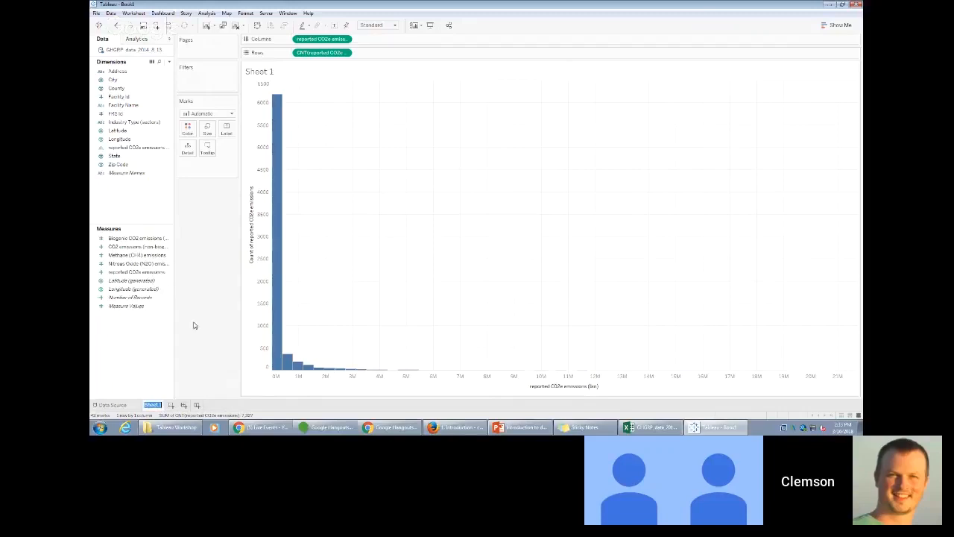
{"action": "type", "text": "Histogram"}
{"action": "key", "text": "Return"}
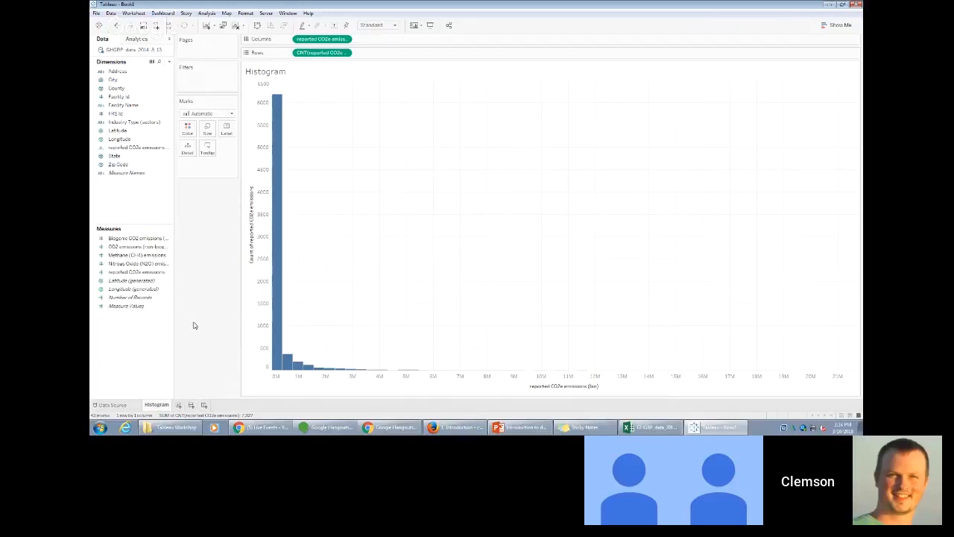
- Create a new worksheet and plot the State dimension in its view as a point map
{"action": "left_click", "coordinate": [134, 14]}
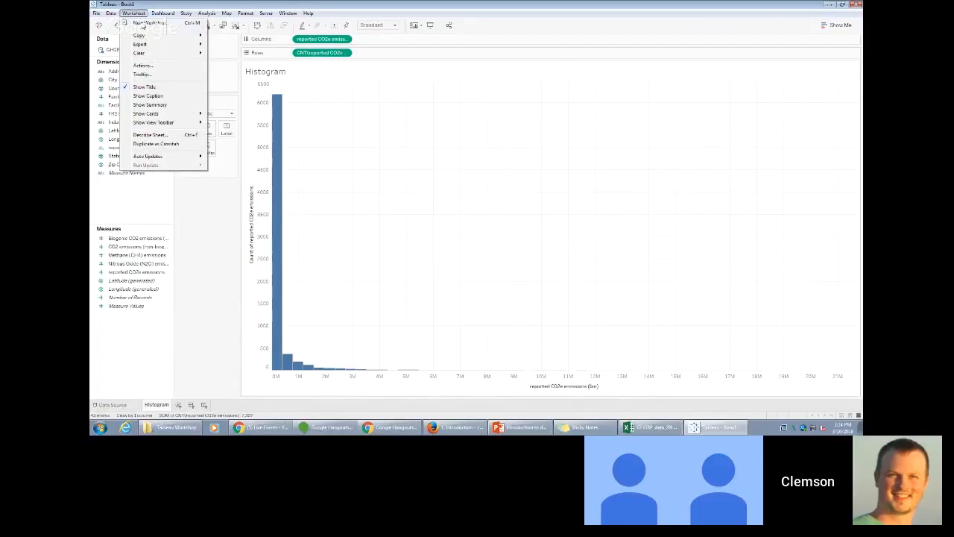
{"action": "left_click", "coordinate": [148, 23]}
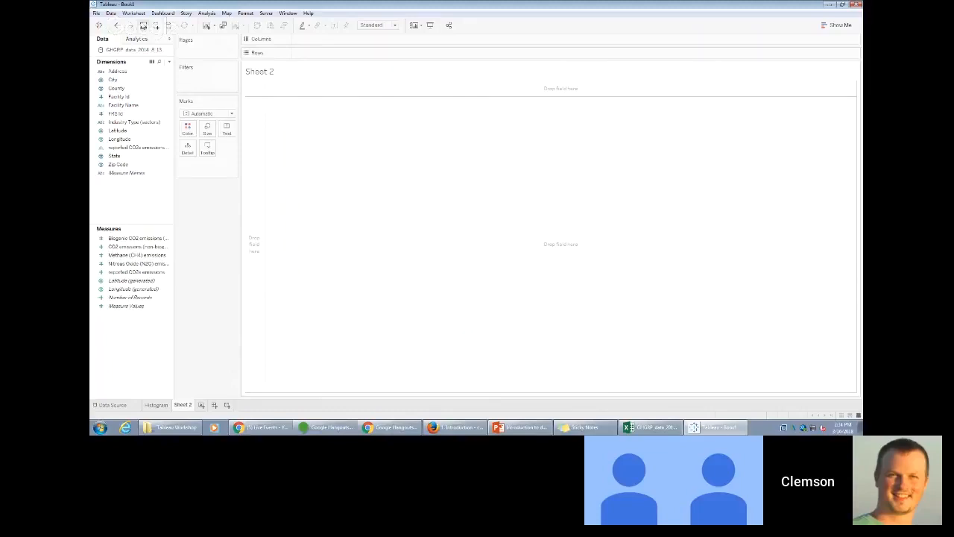
{"action": "left_click", "coordinate": [125, 156]}
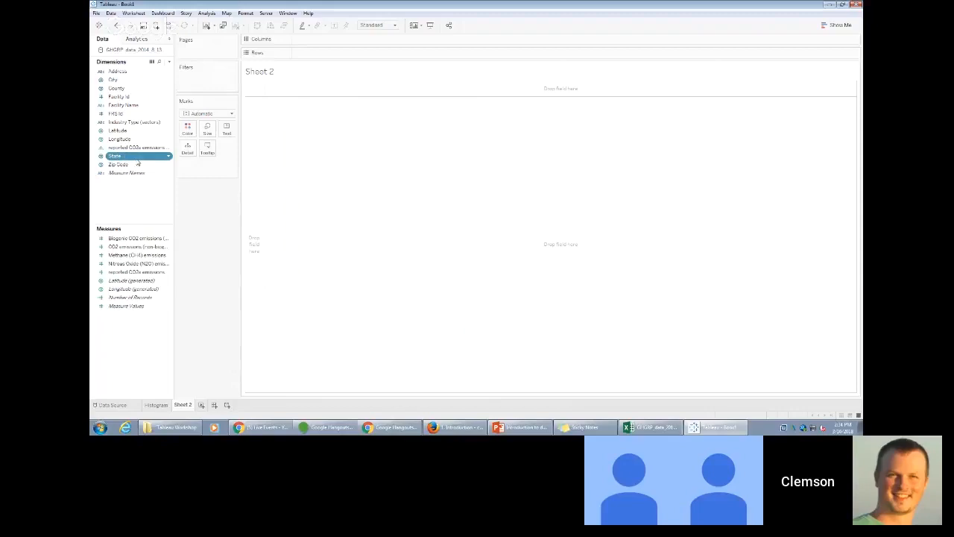
{"action": "left_click_drag", "start_coordinate": [137, 161], "coordinate": [568, 224]}
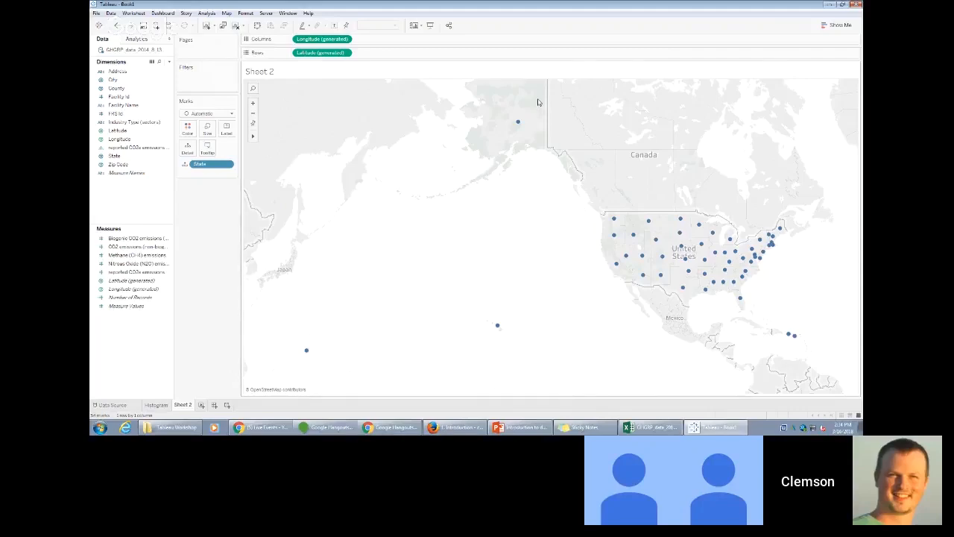
- Select the Alaska mark and the two Pacific island marks together and exclude them from the map
{"action": "left_click_drag", "start_coordinate": [537, 98], "coordinate": [297, 368]}
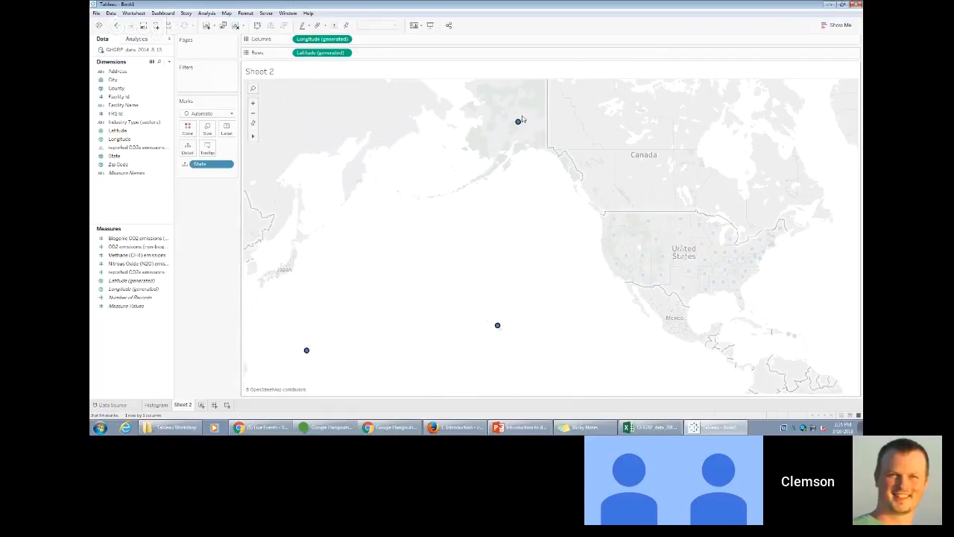
{"action": "mouse_move", "coordinate": [515, 128]}
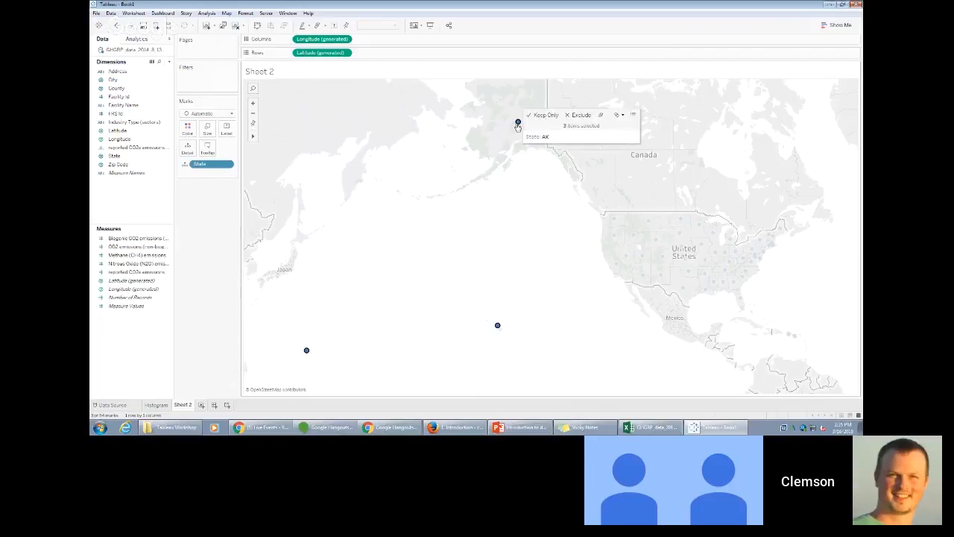
{"action": "right_click", "coordinate": [517, 124]}
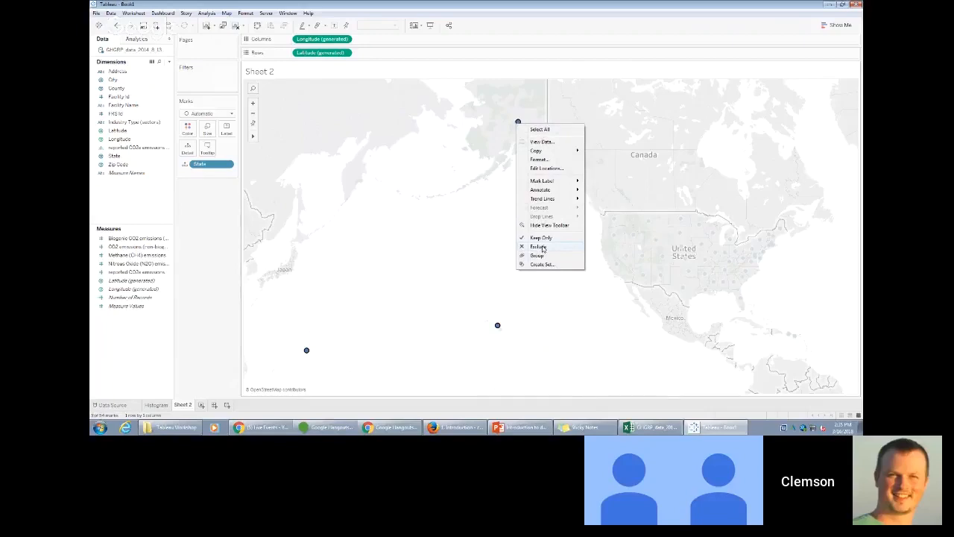
{"action": "left_click", "coordinate": [542, 248]}
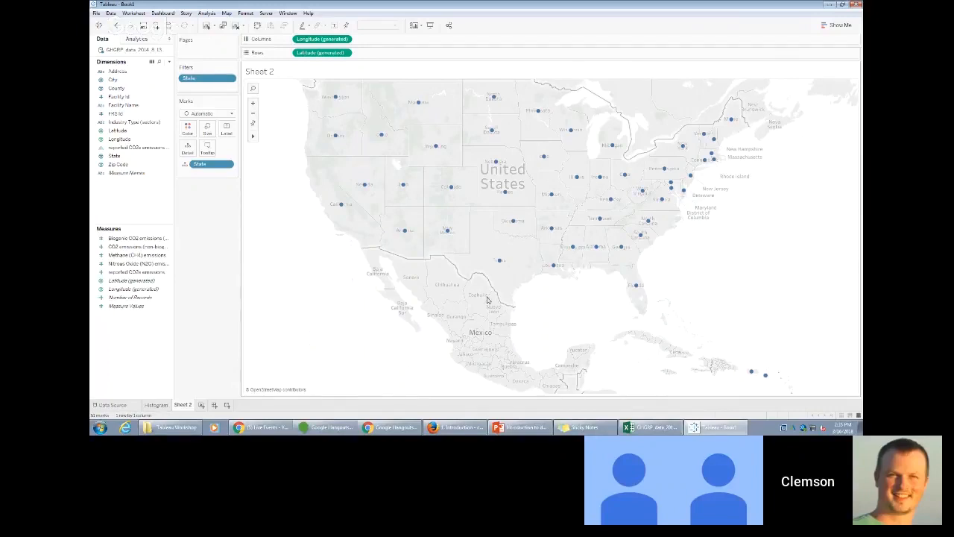
- Select the Puerto Rico mark and the adjacent Caribbean mark together and exclude them from the map
{"action": "left_click", "coordinate": [253, 127]}
{"action": "left_click", "coordinate": [253, 126]}
{"action": "mouse_move", "coordinate": [751, 373]}
{"action": "left_click_drag", "start_coordinate": [736, 339], "coordinate": [789, 392]}
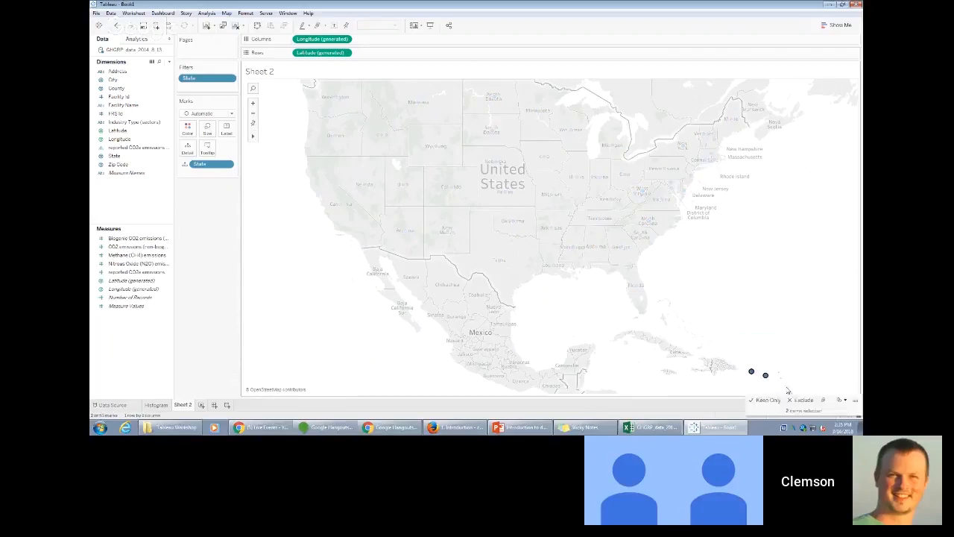
{"action": "right_click", "coordinate": [752, 373]}
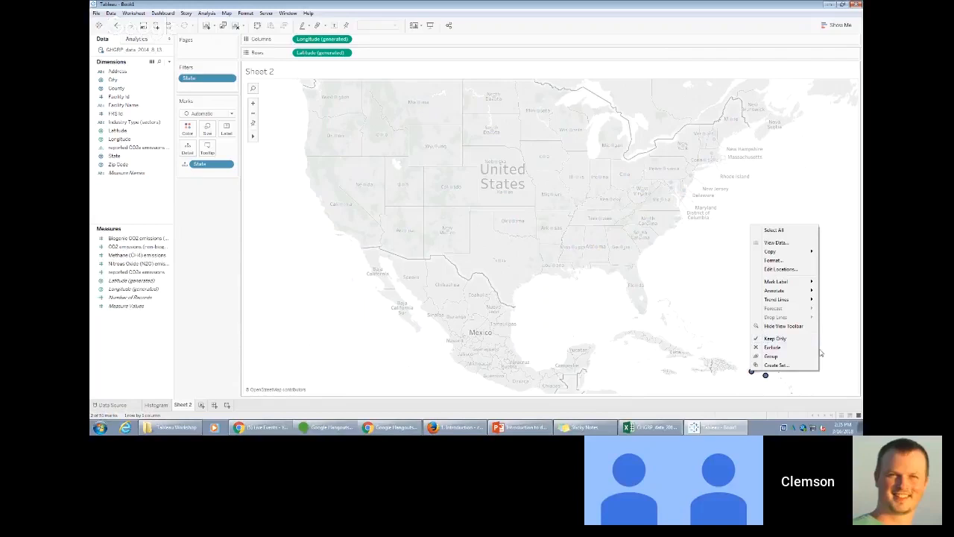
{"action": "left_click_drag", "start_coordinate": [716, 332], "coordinate": [778, 387]}
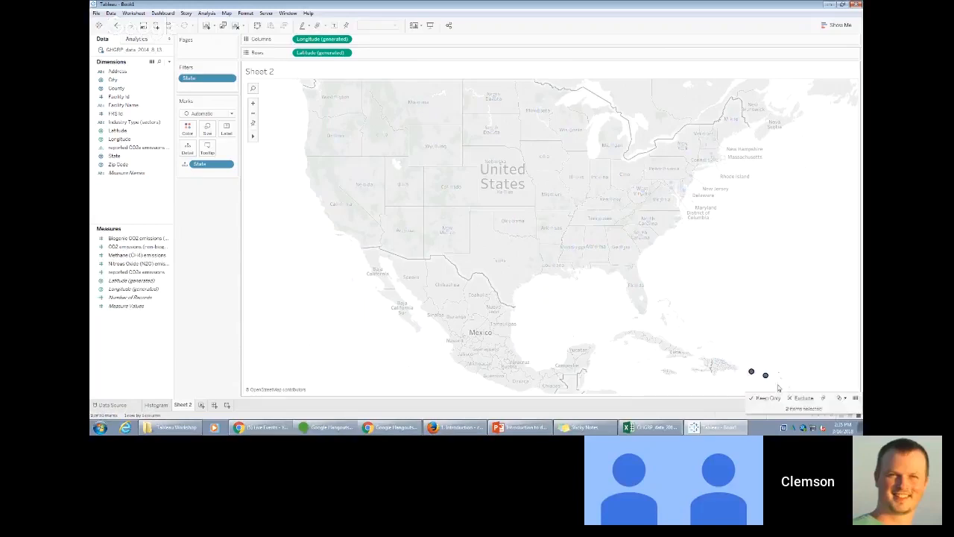
{"action": "right_click", "coordinate": [751, 370]}
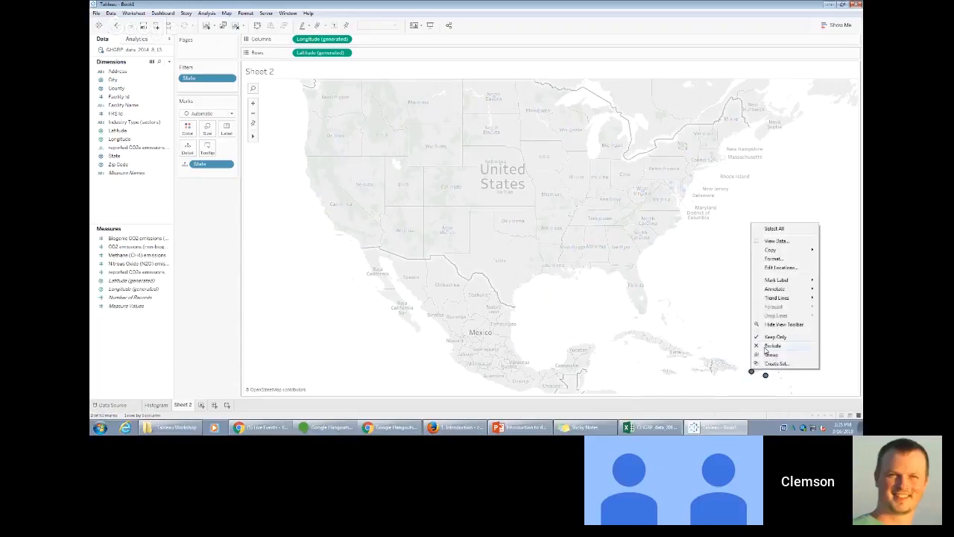
{"action": "left_click", "coordinate": [765, 348]}
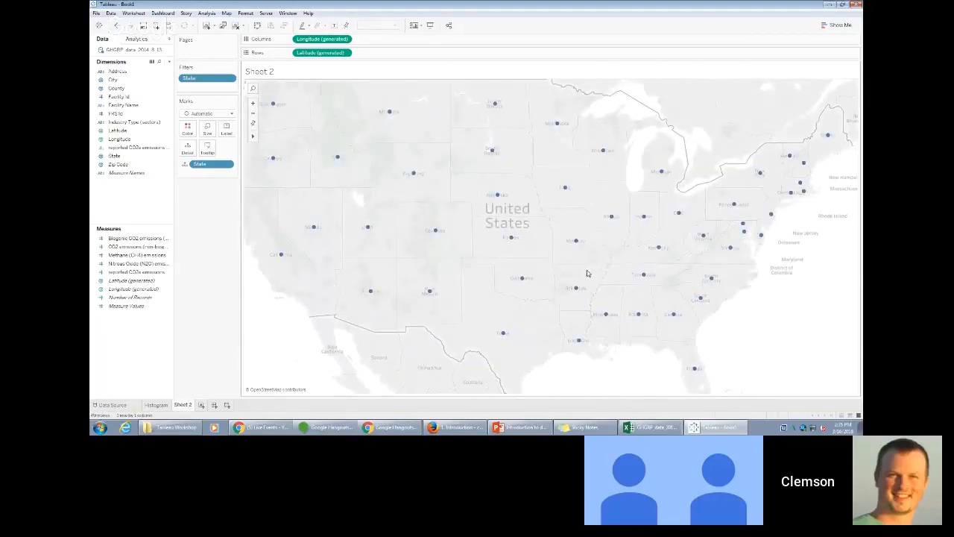
- Group the Washington, Oregon, Idaho, Montana and Wyoming marks on the map
{"action": "left_click", "coordinate": [255, 113]}
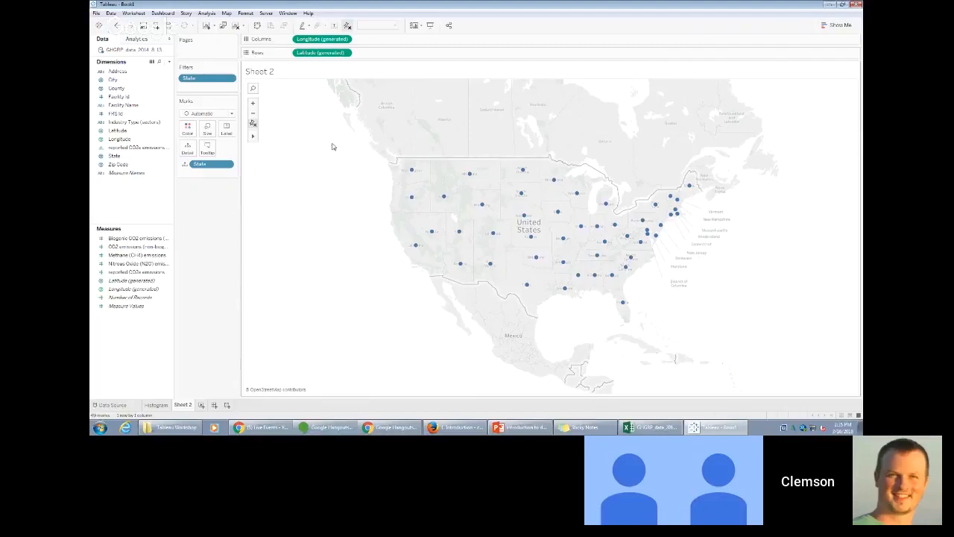
{"action": "left_click_drag", "start_coordinate": [365, 119], "coordinate": [503, 219]}
{"action": "right_click", "coordinate": [469, 179]}
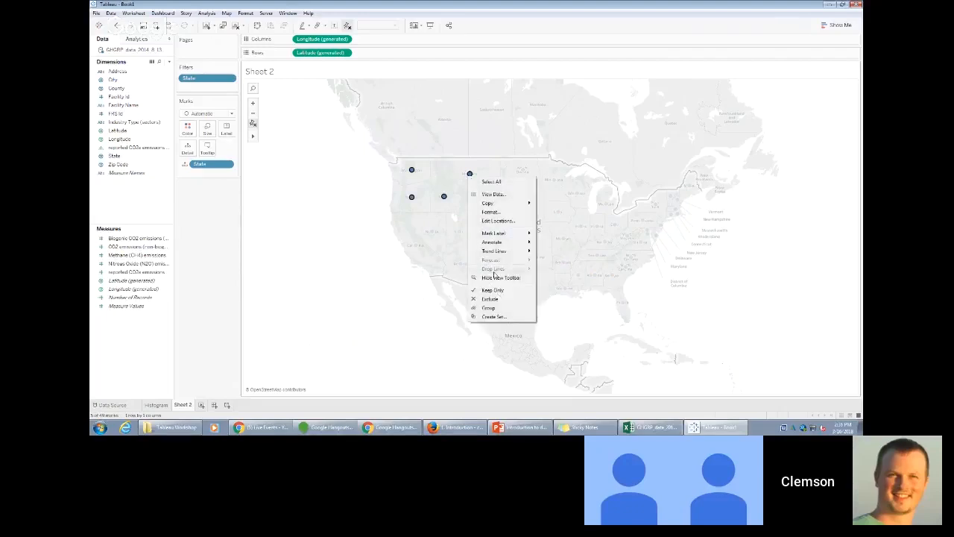
{"action": "left_click", "coordinate": [512, 310]}
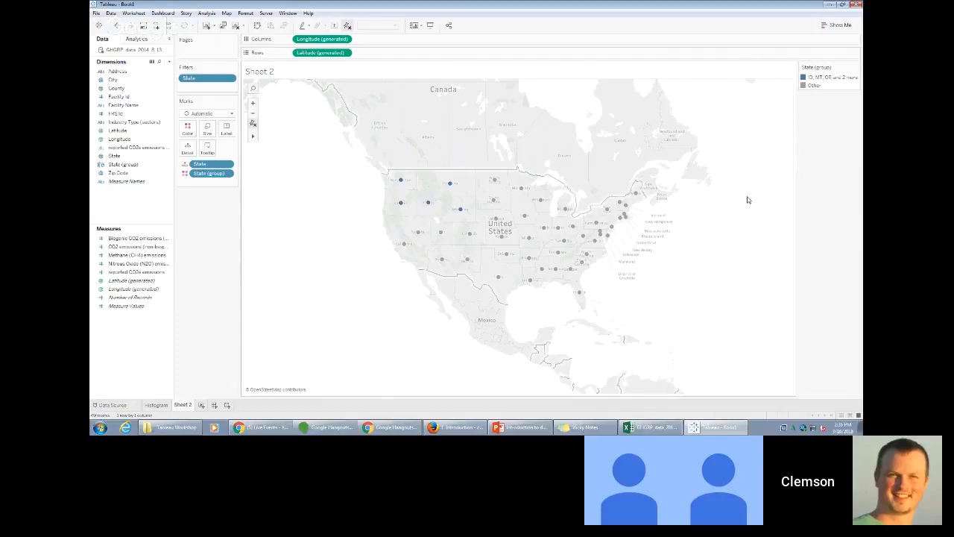
- Set the alias of the new five-state group in the color legend to Northwest
{"action": "right_click", "coordinate": [819, 77]}
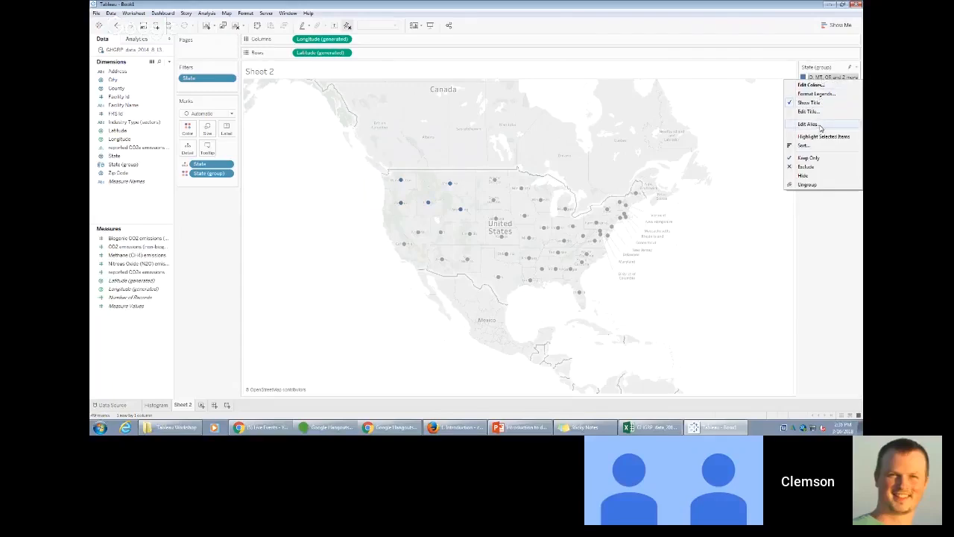
{"action": "left_click", "coordinate": [820, 125]}
{"action": "type", "text": "N"}
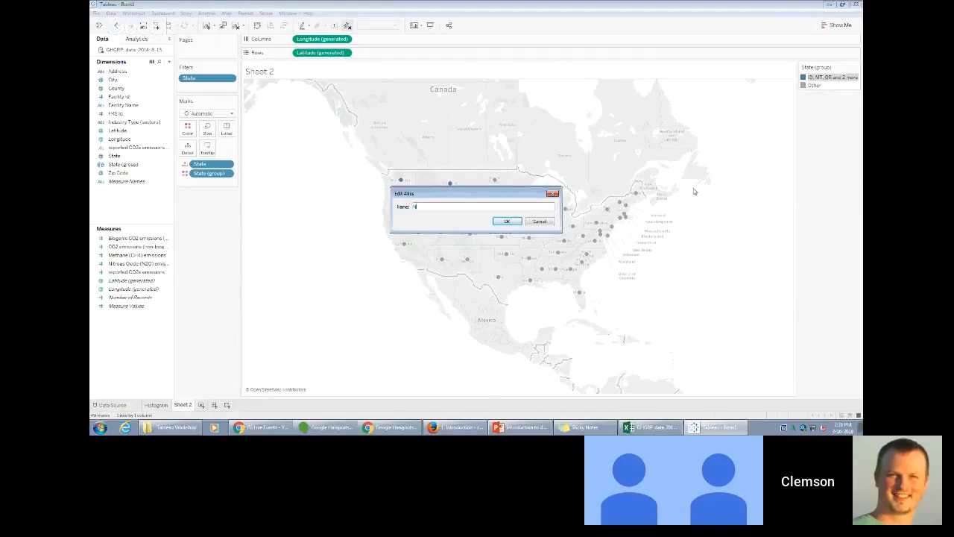
{"action": "type", "text": "orthwest"}
{"action": "key", "text": "Return"}
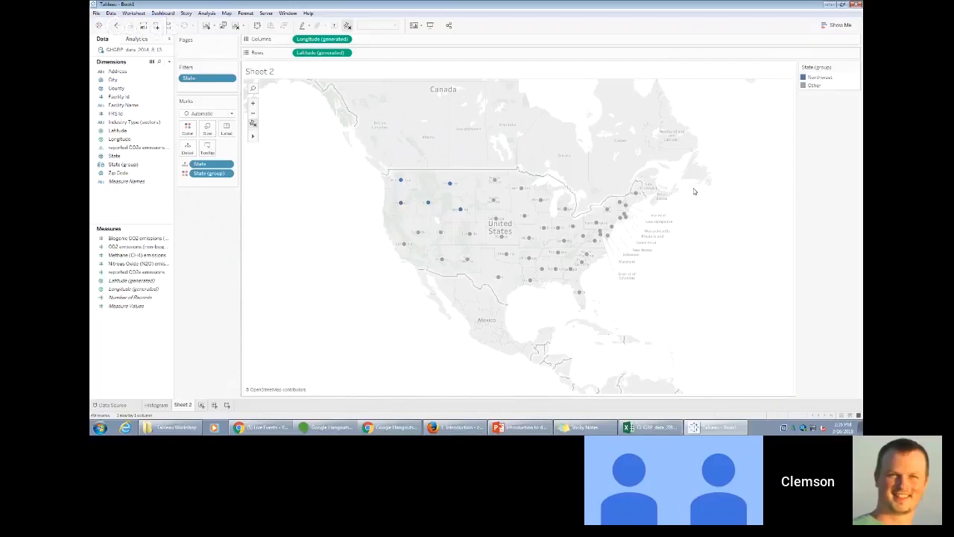
{"action": "right_click", "coordinate": [840, 80]}
{"action": "left_click", "coordinate": [839, 78]}
{"action": "right_click", "coordinate": [830, 80]}
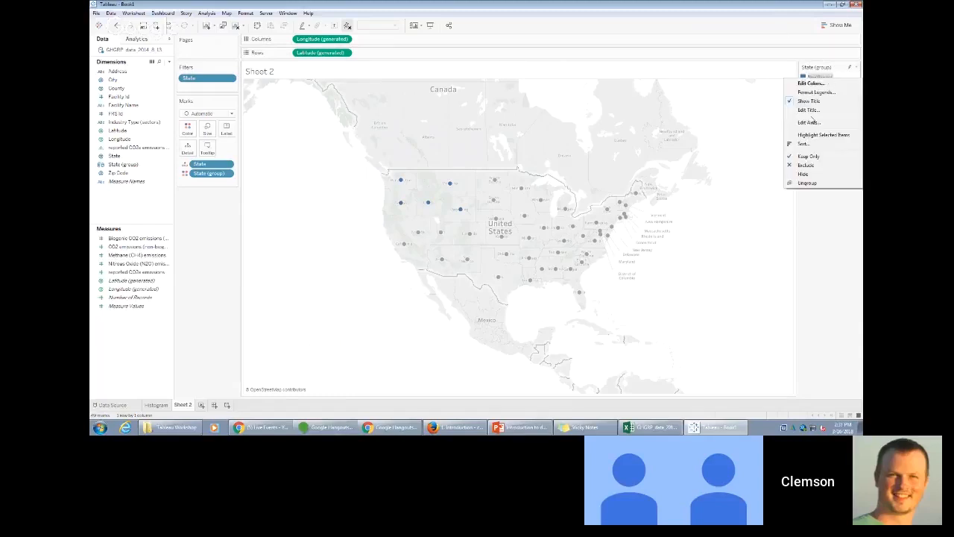
{"action": "left_click", "coordinate": [817, 115]}
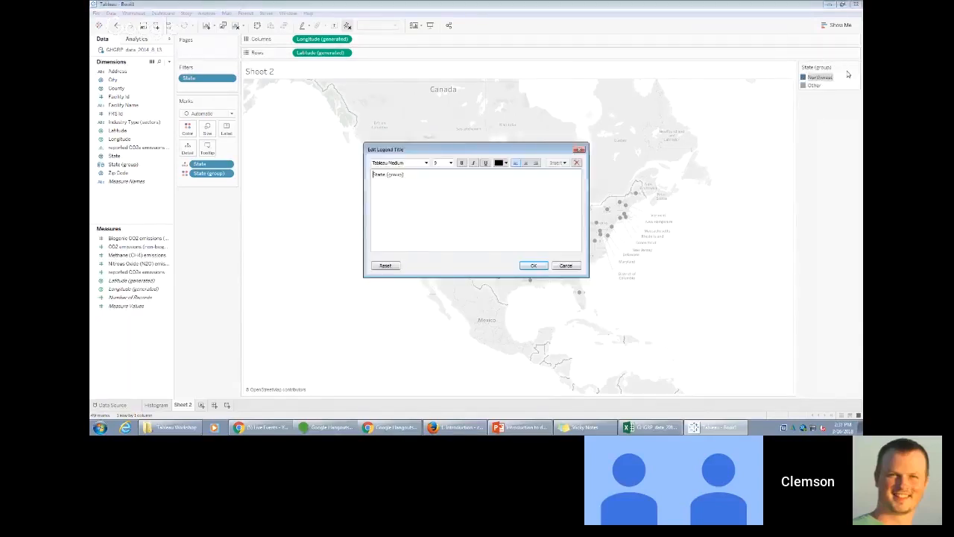
{"action": "left_click", "coordinate": [566, 266]}
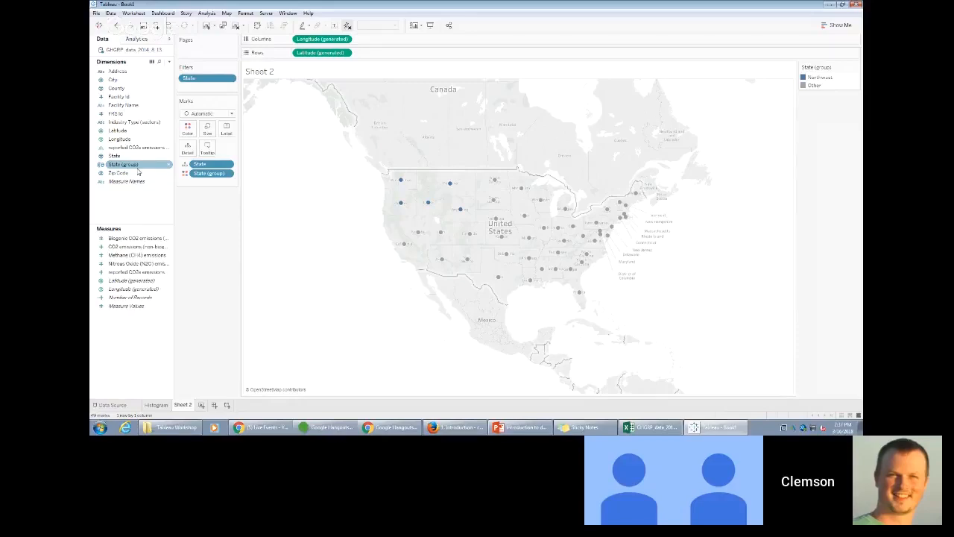
- Rename the State (group) dimension as Regions
{"action": "right_click", "coordinate": [138, 166]}
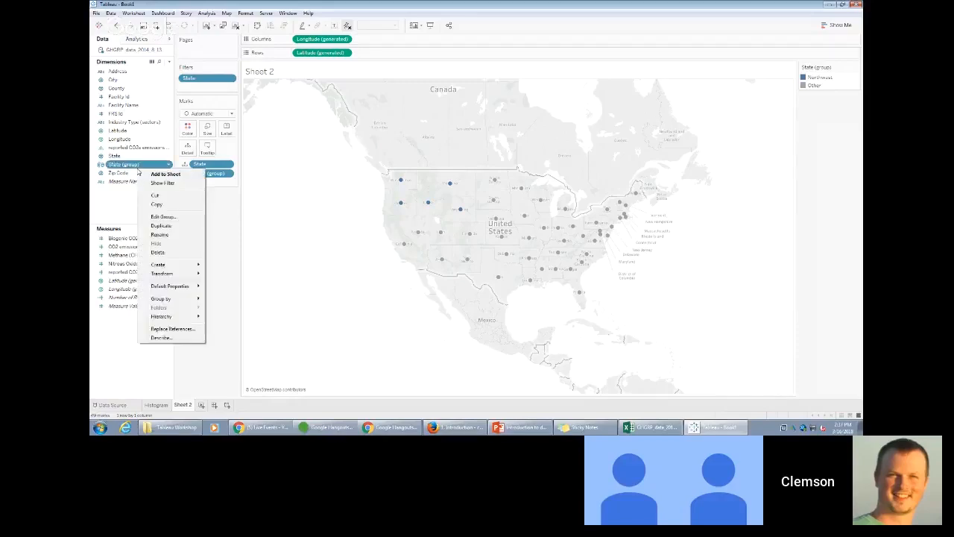
{"action": "left_click", "coordinate": [165, 235]}
{"action": "type", "text": "St"}
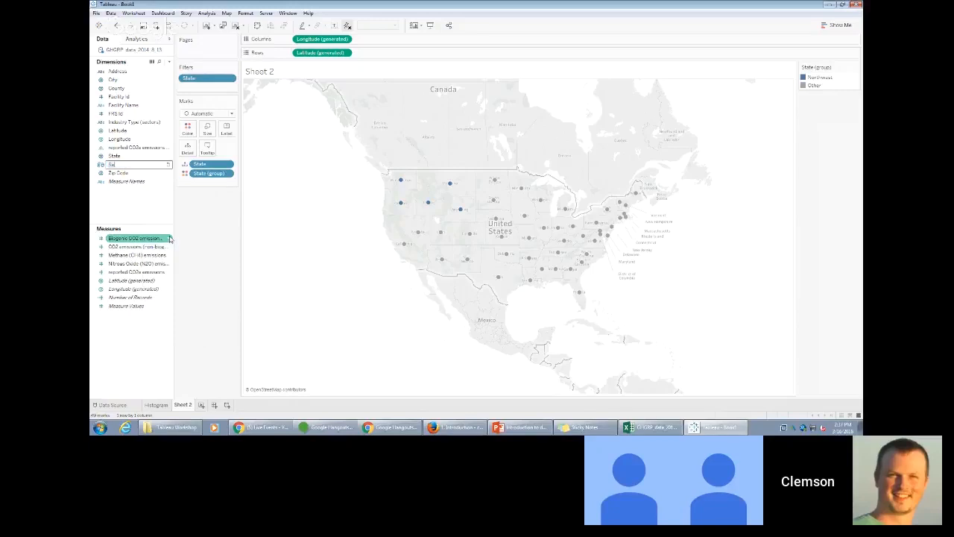
{"action": "type", "text": "gions"}
{"action": "key", "text": "Return"}
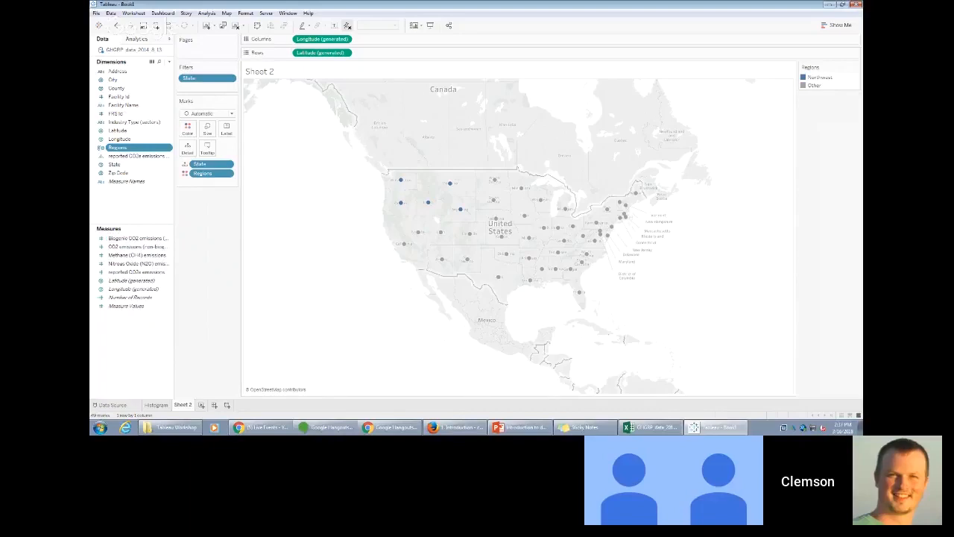
- Select the California, Nevada, Utah, Colorado, Arizona, New Mexico, Oklahoma and Texas marks together and group them
{"action": "left_click", "coordinate": [456, 427]}
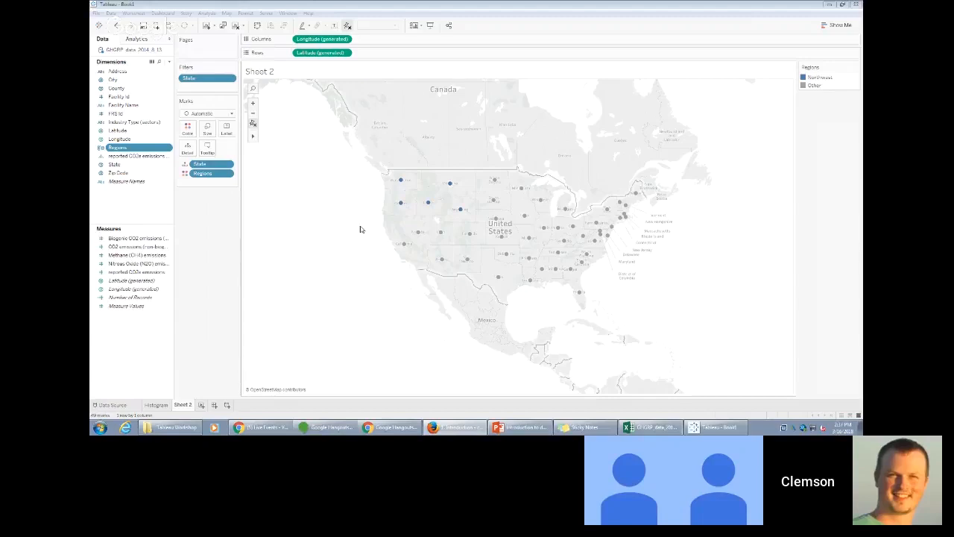
{"action": "left_click_drag", "start_coordinate": [366, 224], "coordinate": [482, 282]}
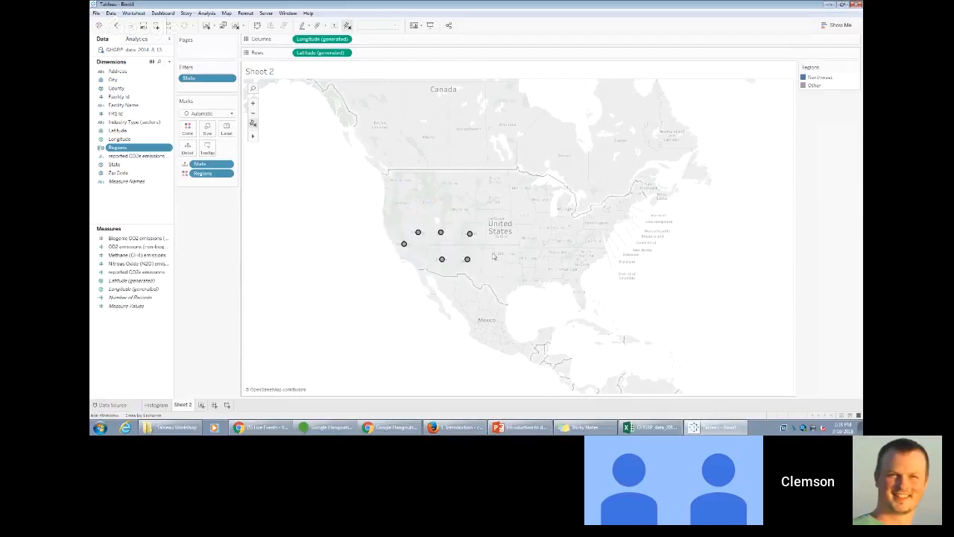
{"action": "mouse_move", "coordinate": [505, 260]}
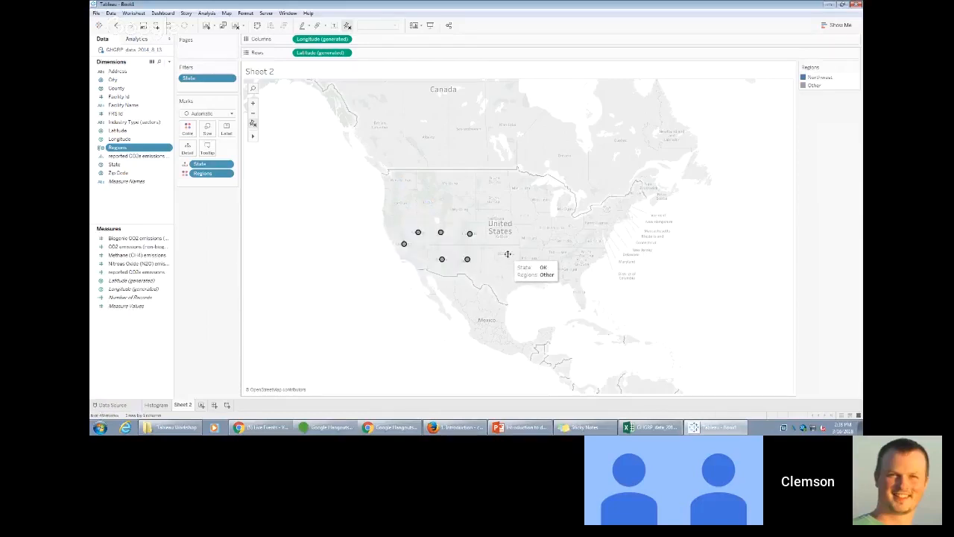
{"action": "left_click", "coordinate": [506, 257], "text": "ctrl"}
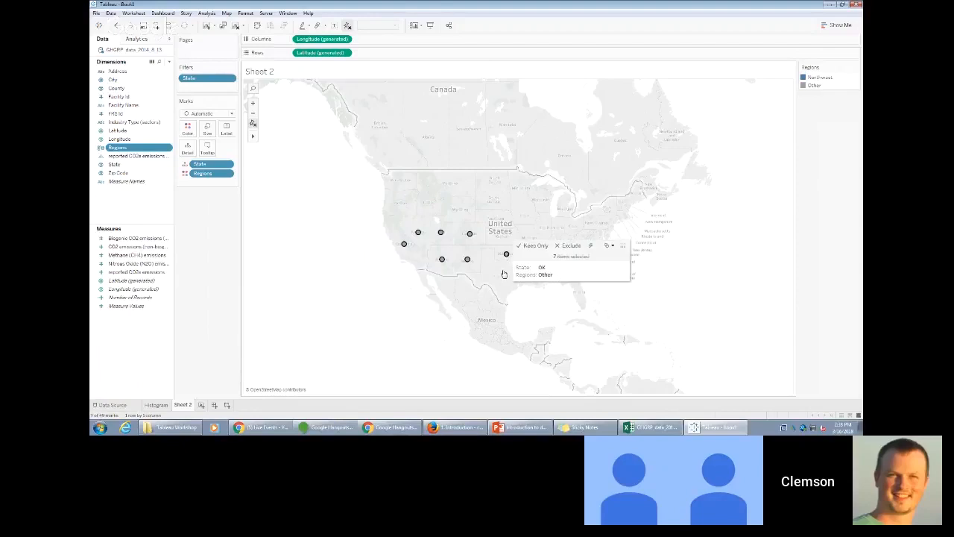
{"action": "left_click", "coordinate": [499, 279], "text": "ctrl"}
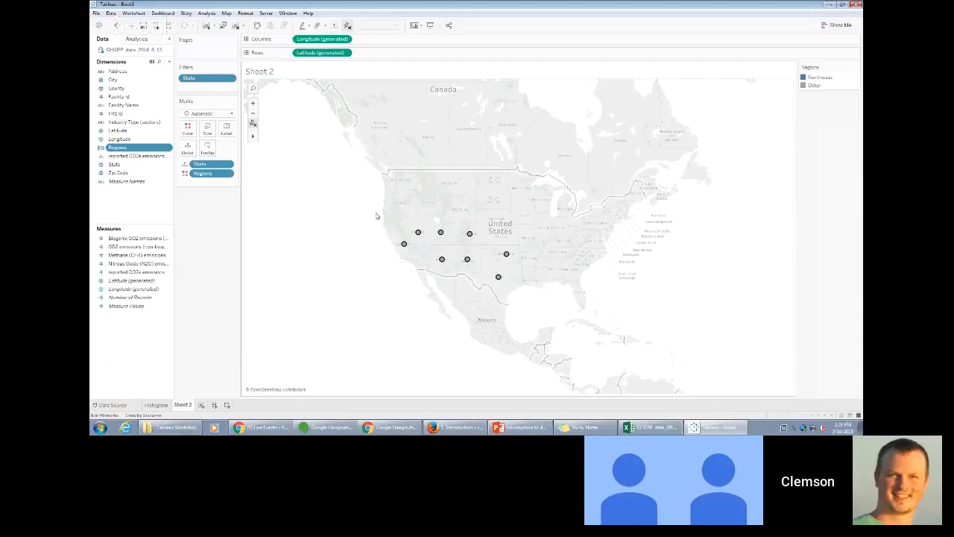
{"action": "left_click_drag", "start_coordinate": [352, 216], "coordinate": [486, 289]}
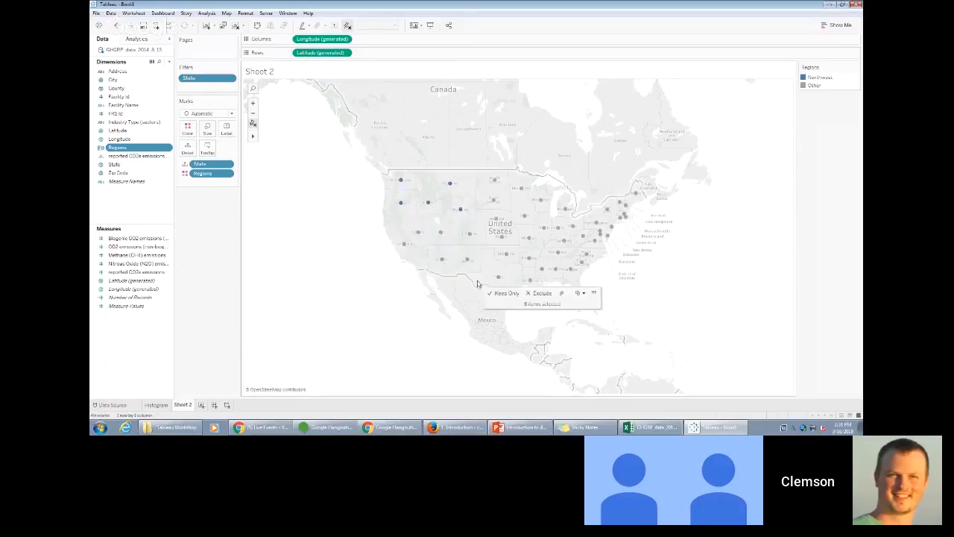
{"action": "left_click", "coordinate": [507, 254], "text": "ctrl"}
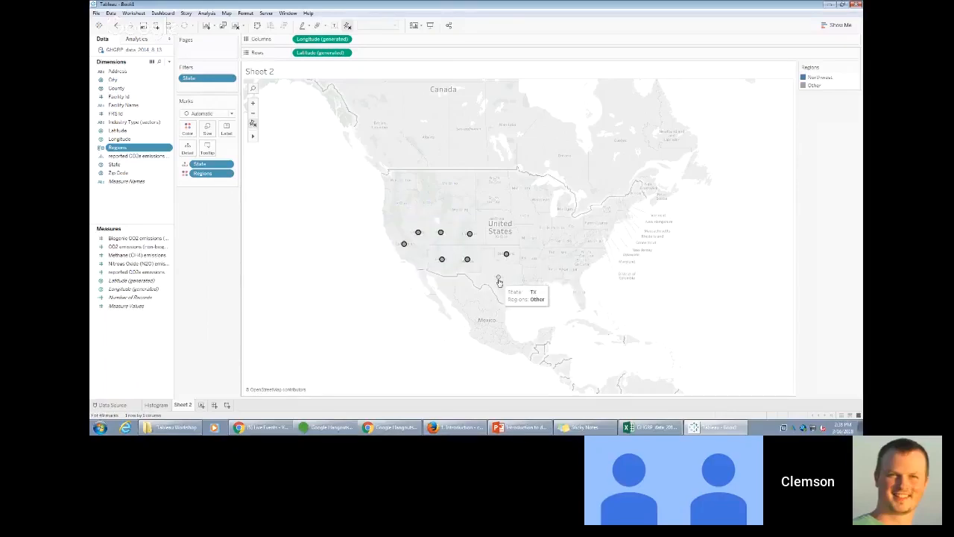
{"action": "left_click", "coordinate": [499, 279], "text": "ctrl"}
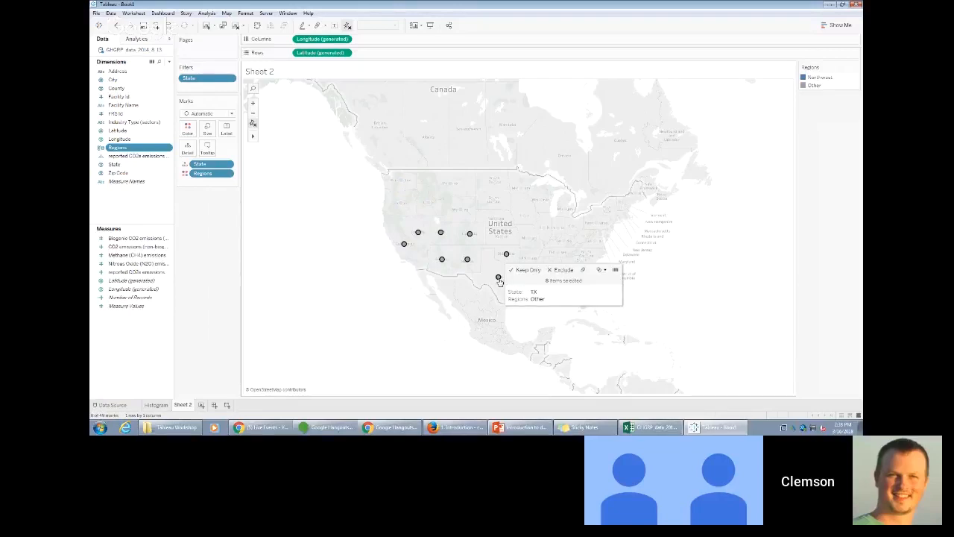
{"action": "right_click", "coordinate": [471, 265]}
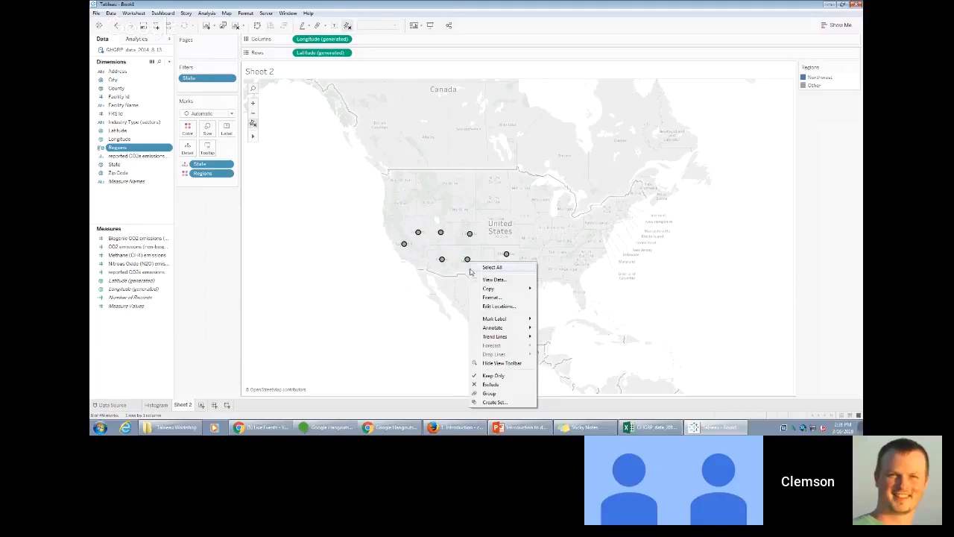
{"action": "left_click", "coordinate": [490, 392]}
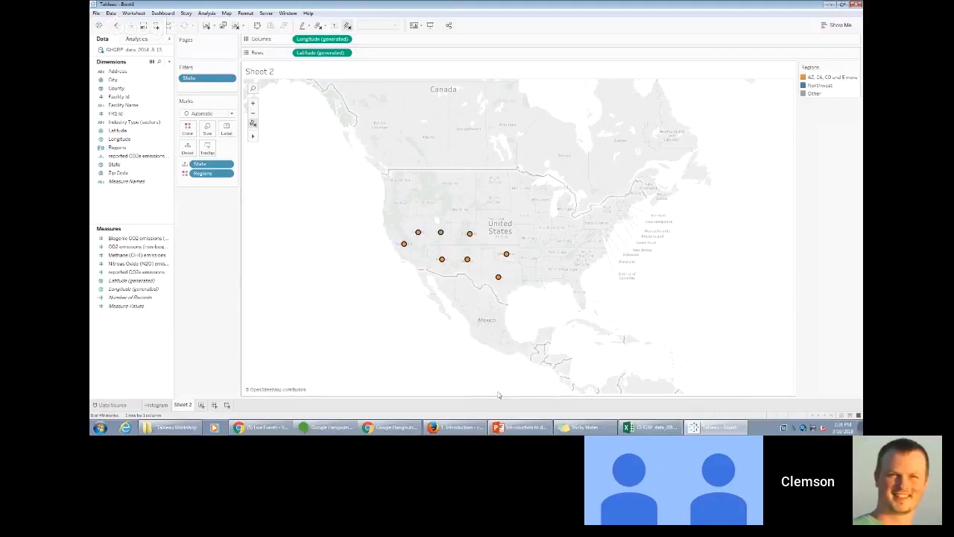
- Set the alias of the new eight-state group in the Regions legend to Southwest
{"action": "right_click", "coordinate": [828, 77]}
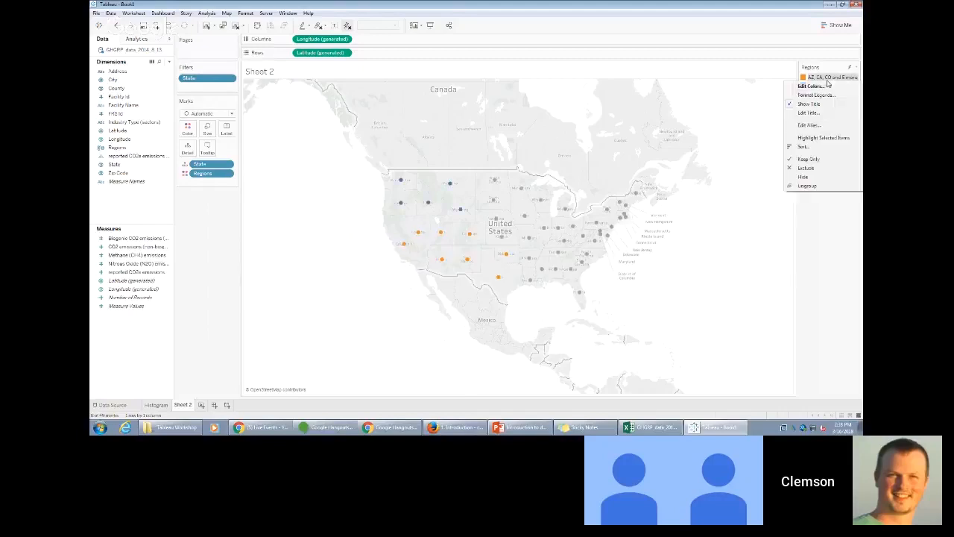
{"action": "left_click", "coordinate": [832, 126]}
{"action": "type", "text": "So"}
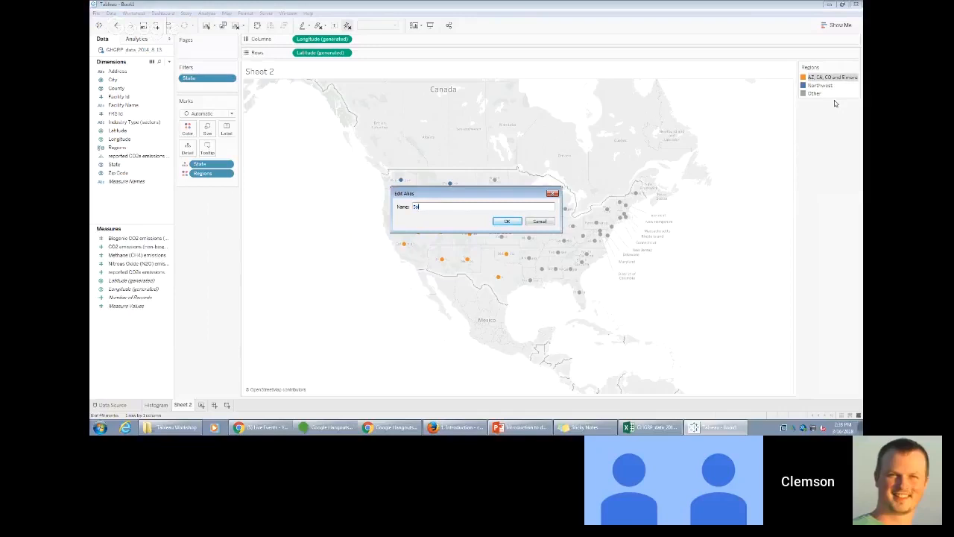
{"action": "type", "text": "uthwest"}
{"action": "key", "text": "Return"}
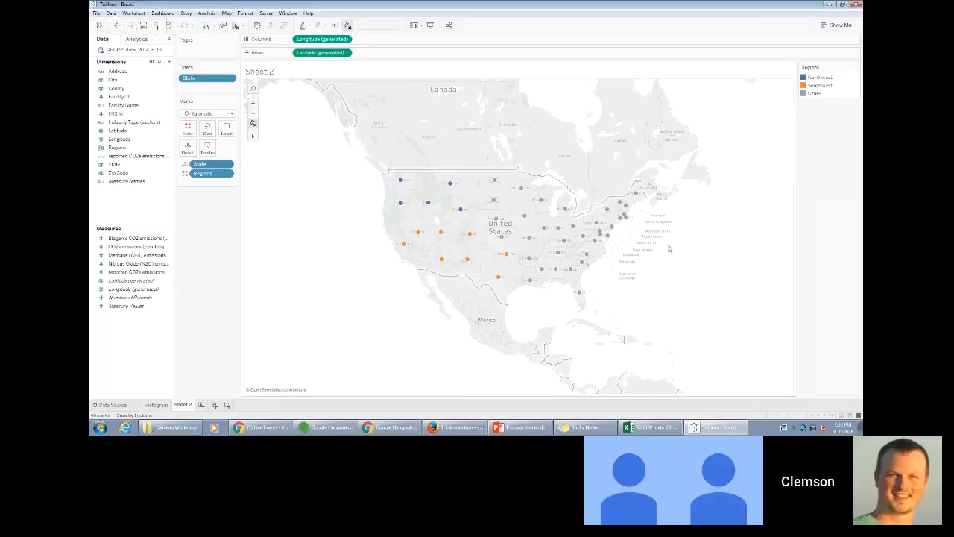
- Group the nine southeastern state marks, from Arkansas and Louisiana across to the Carolinas and Florida
{"action": "left_click_drag", "start_coordinate": [619, 326], "coordinate": [523, 251]}
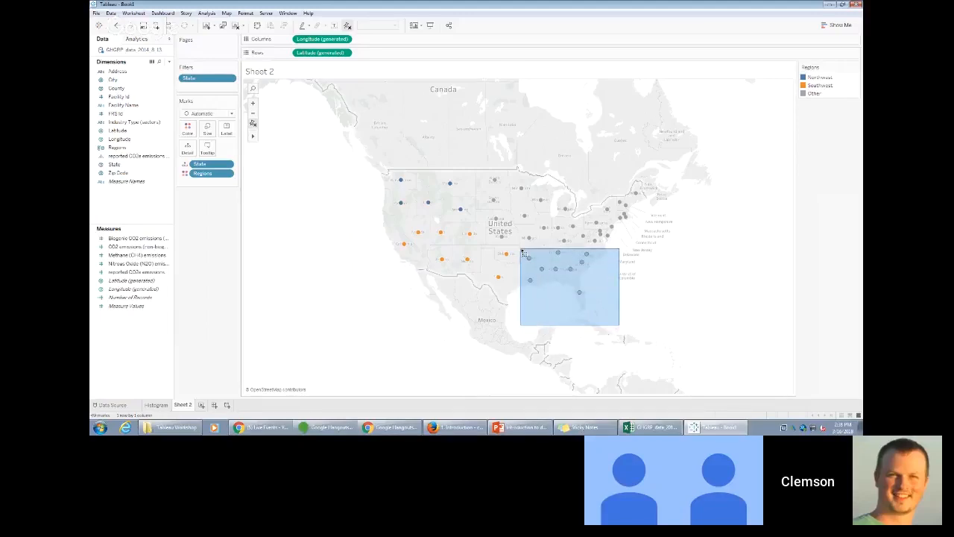
{"action": "left_click_drag", "start_coordinate": [524, 255], "coordinate": [524, 254]}
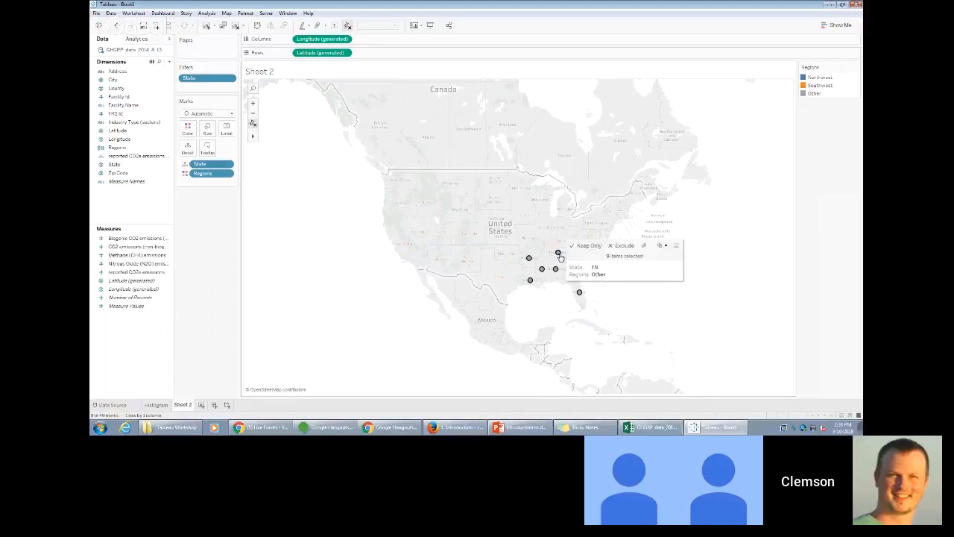
{"action": "right_click", "coordinate": [560, 256]}
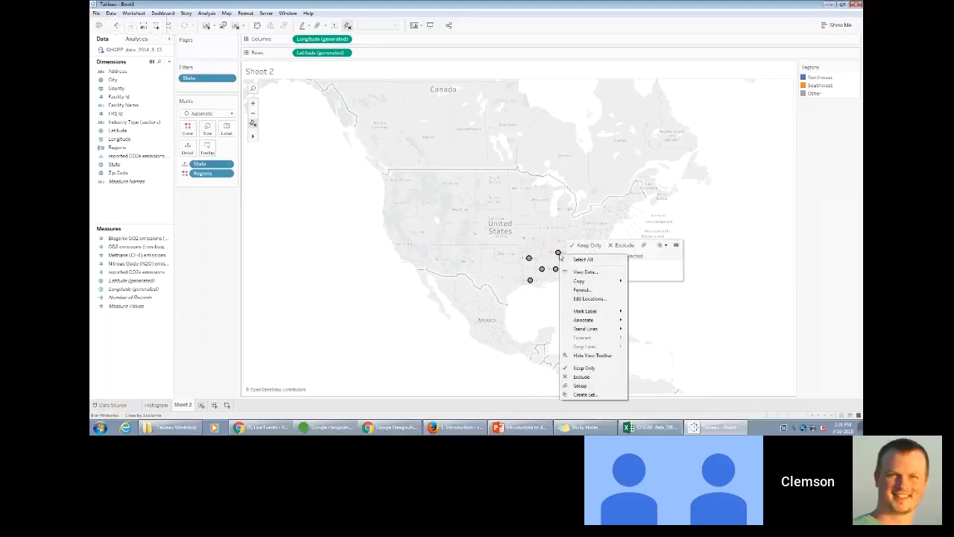
{"action": "left_click", "coordinate": [600, 390]}
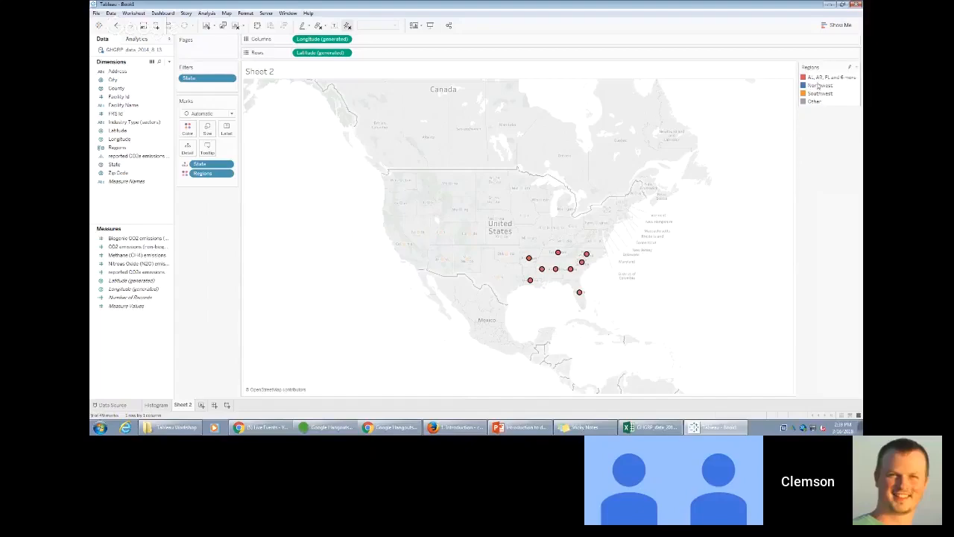
- Set the alias of the new nine-state group in the Regions legend to Southeast
{"action": "right_click", "coordinate": [820, 77]}
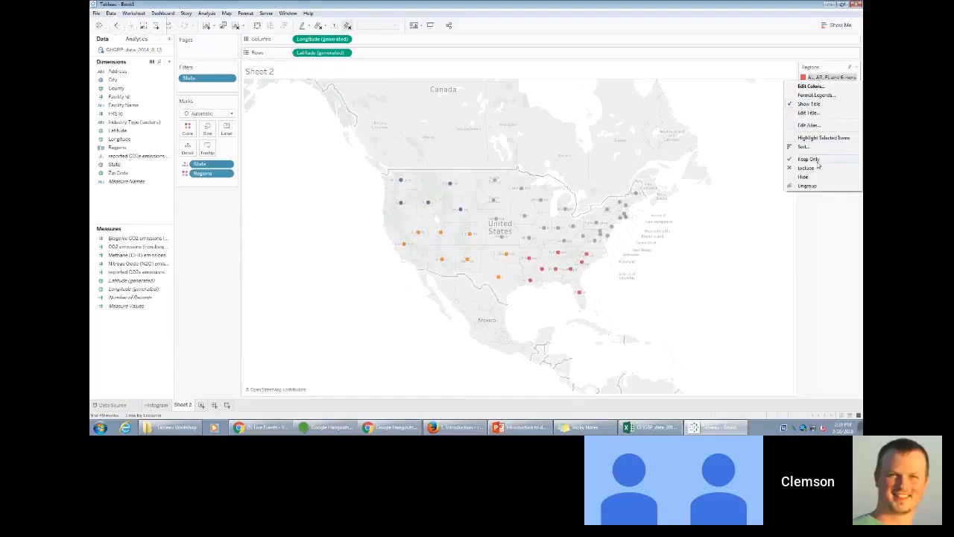
{"action": "left_click", "coordinate": [829, 125]}
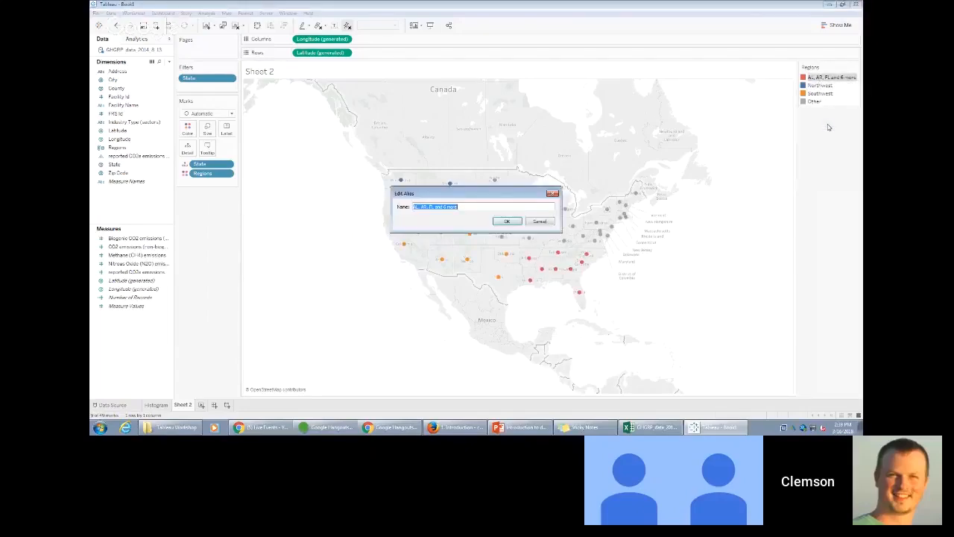
{"action": "type", "text": "Southeast"}
{"action": "key", "text": "Return"}
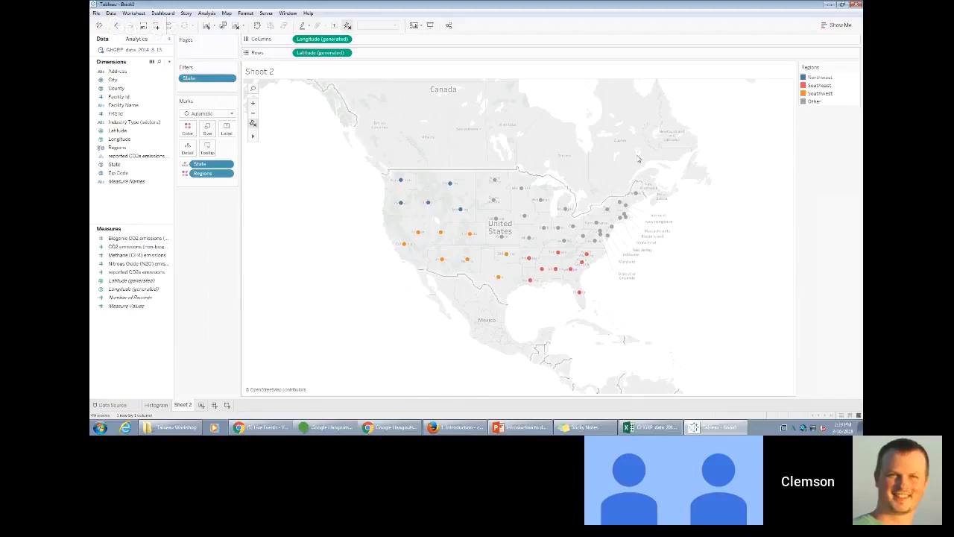
- Group the northeastern marks on the map, from Virginia and West Virginia up to Maine
{"action": "left_click_drag", "start_coordinate": [668, 162], "coordinate": [577, 246]}
{"action": "mouse_move", "coordinate": [598, 223]}
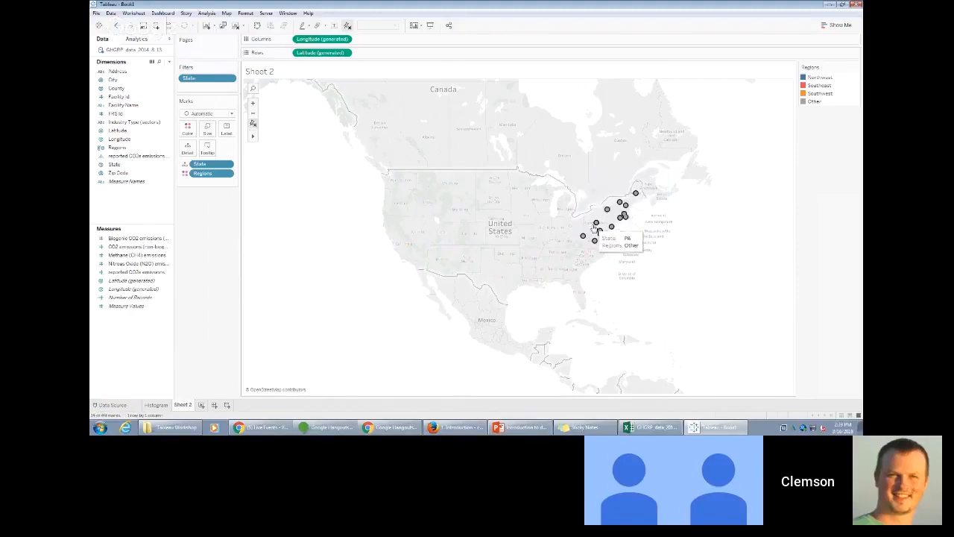
{"action": "right_click", "coordinate": [596, 225]}
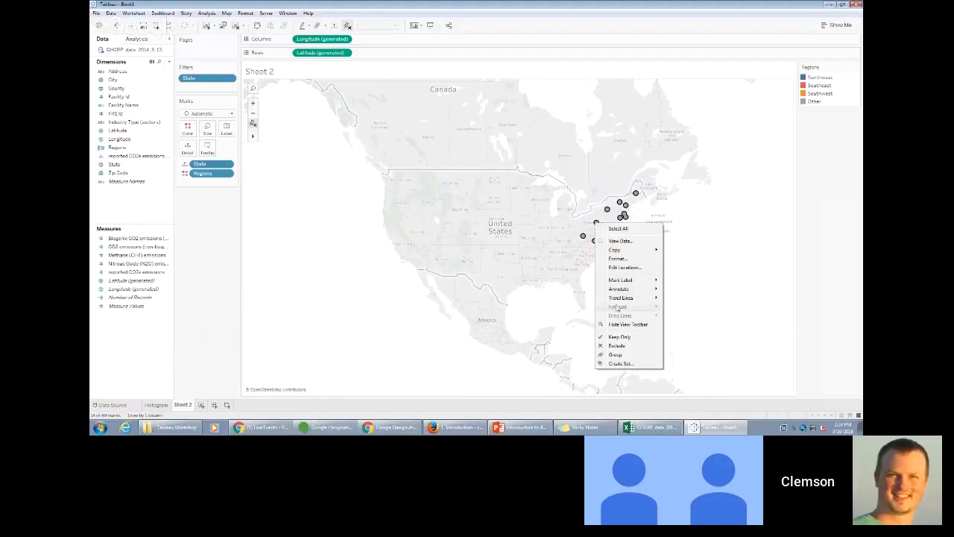
{"action": "left_click", "coordinate": [617, 354]}
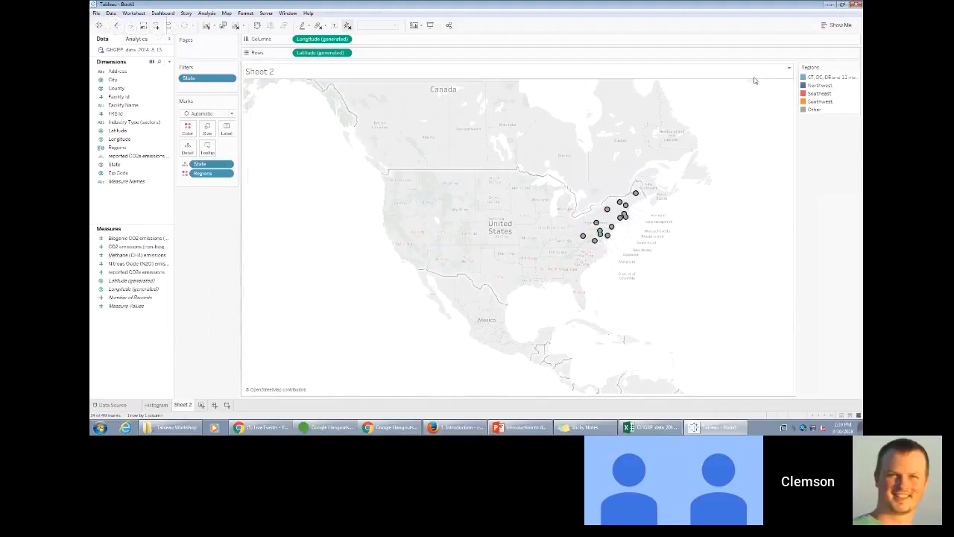
- Set the alias of the new northeastern state group in the Regions legend to Northeast
{"action": "right_click", "coordinate": [834, 81]}
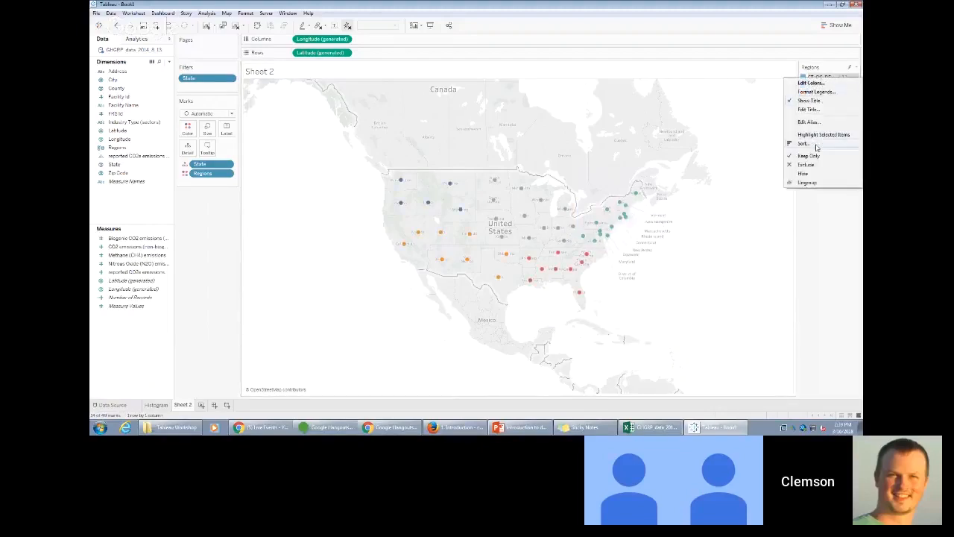
{"action": "left_click", "coordinate": [824, 121]}
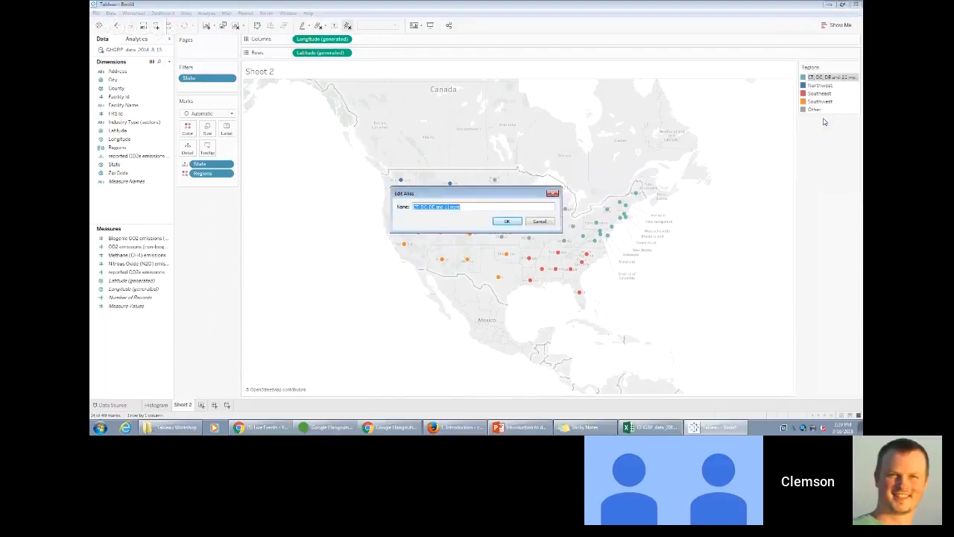
{"action": "type", "text": "Northeast"}
{"action": "key", "text": "Return"}
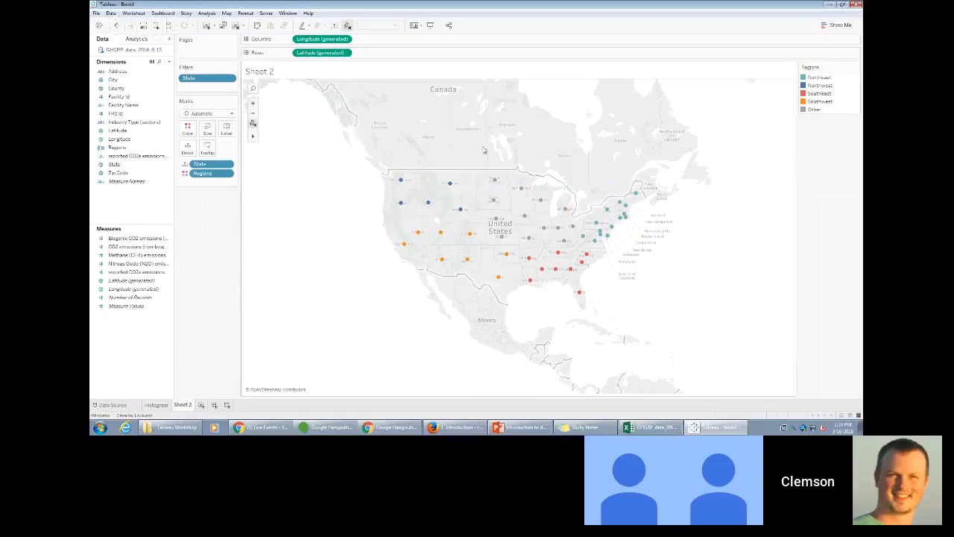
- Group the remaining central state marks on the map, from the Dakotas and Kansas across to Ohio and Kentucky
{"action": "left_click_drag", "start_coordinate": [483, 148], "coordinate": [581, 246]}
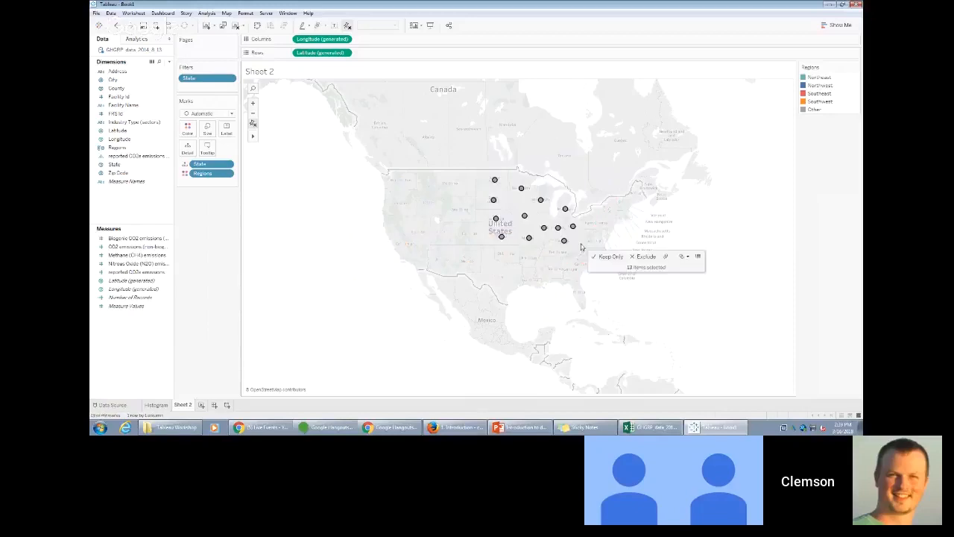
{"action": "right_click", "coordinate": [545, 227]}
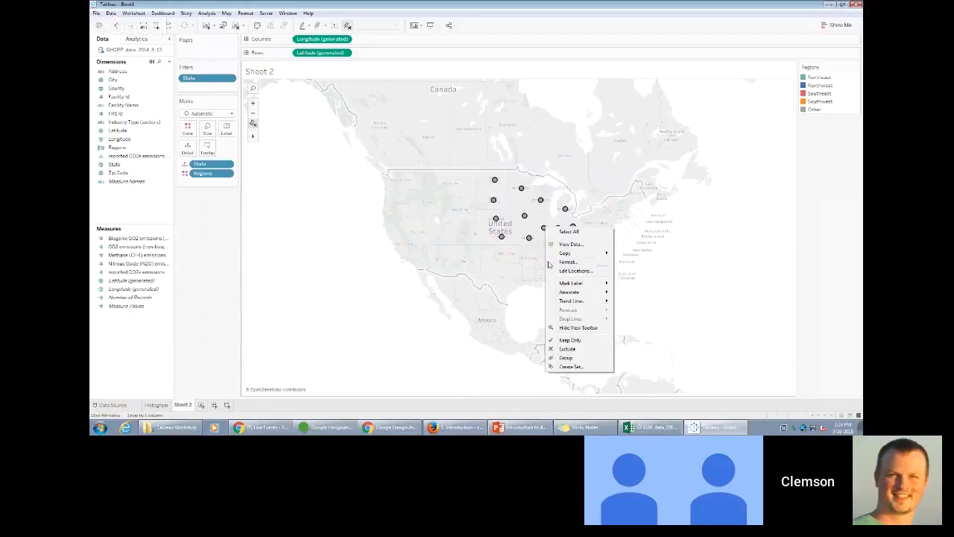
{"action": "left_click", "coordinate": [574, 360]}
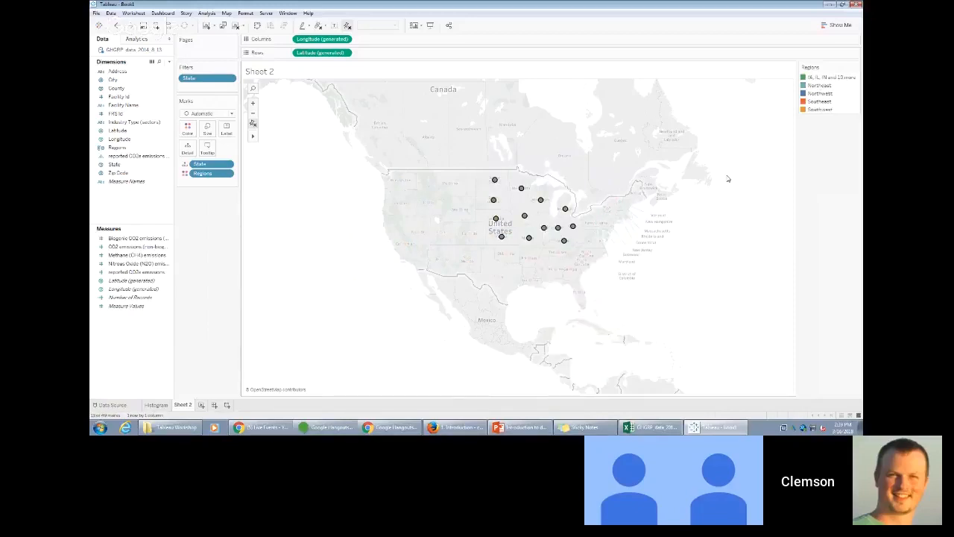
- Set the alias of the new central state group in the Regions legend to Midwest
{"action": "right_click", "coordinate": [808, 77]}
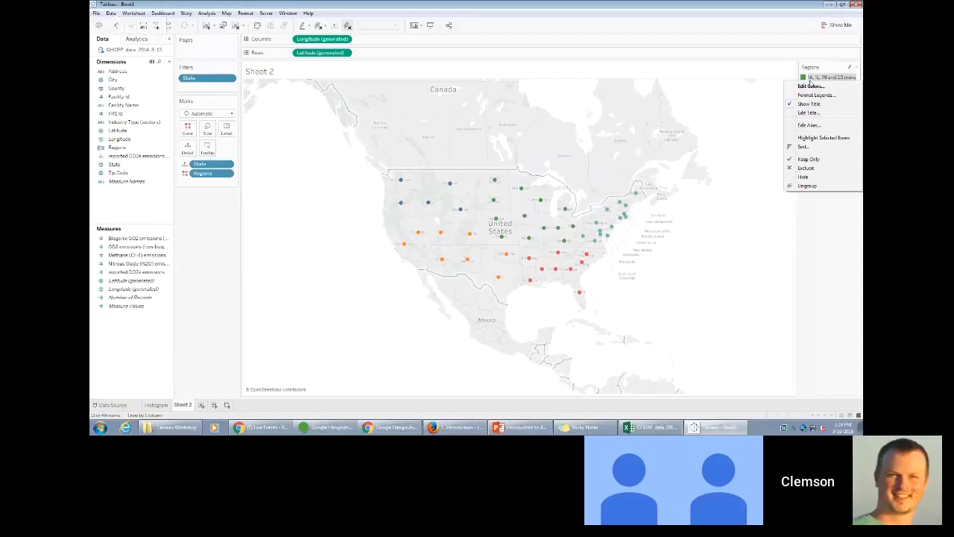
{"action": "left_click", "coordinate": [819, 125]}
{"action": "type", "text": "Midwest"}
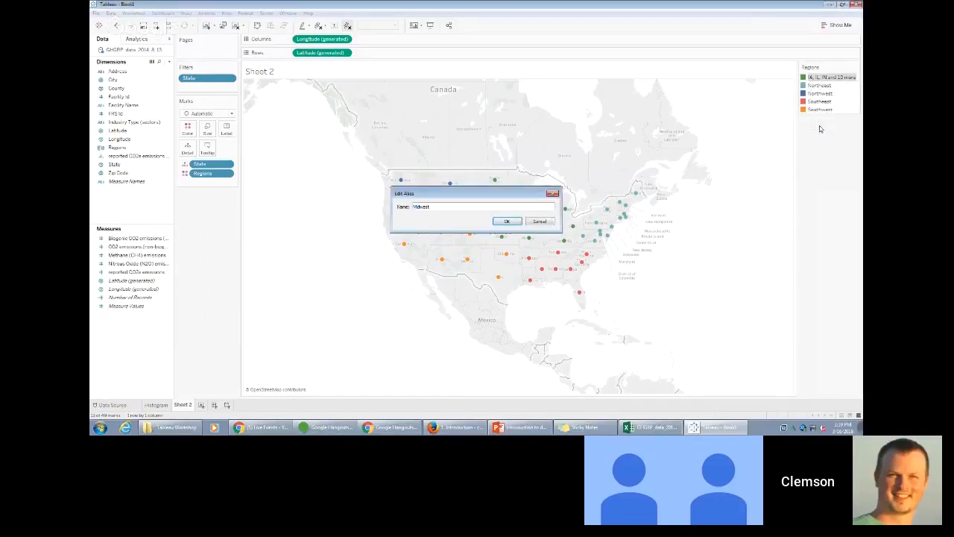
{"action": "key", "text": "Return"}
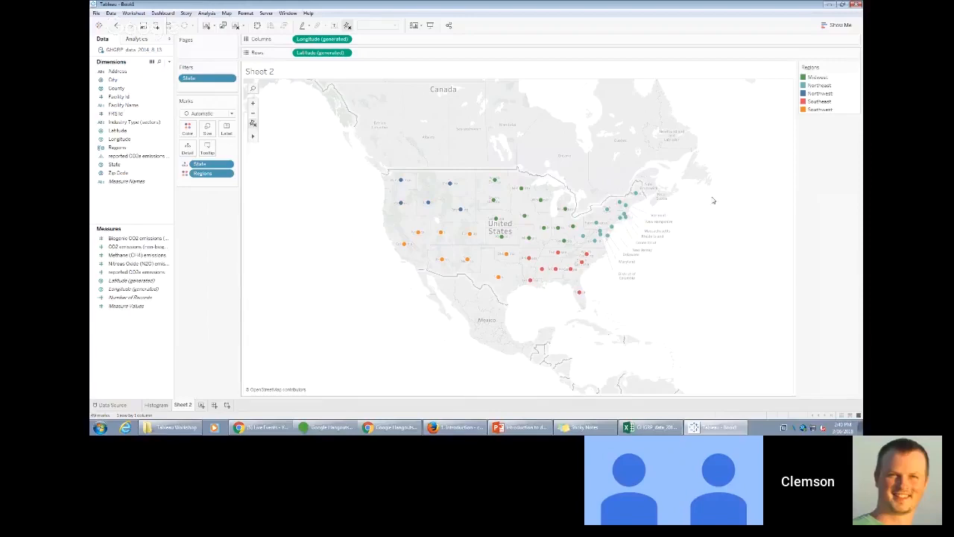
- Rename the Sheet 2 worksheet as Regional Map
{"action": "right_click", "coordinate": [191, 407]}
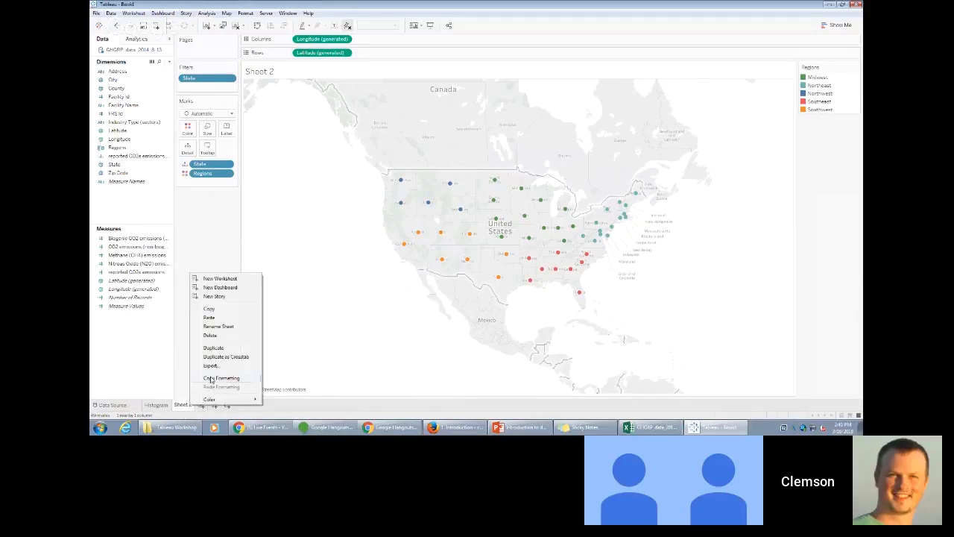
{"action": "left_click", "coordinate": [224, 325]}
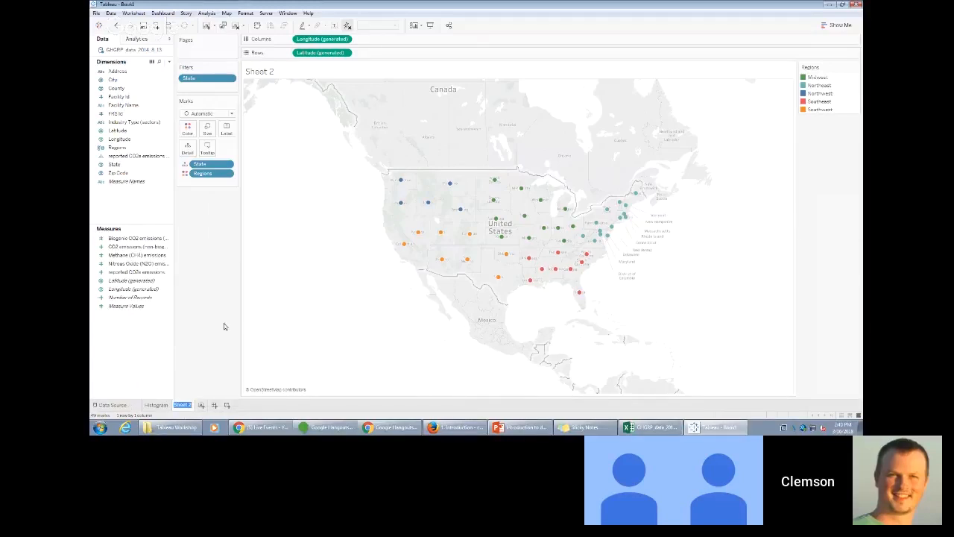
{"action": "type", "text": "Regional Map"}
{"action": "key", "text": "Return"}
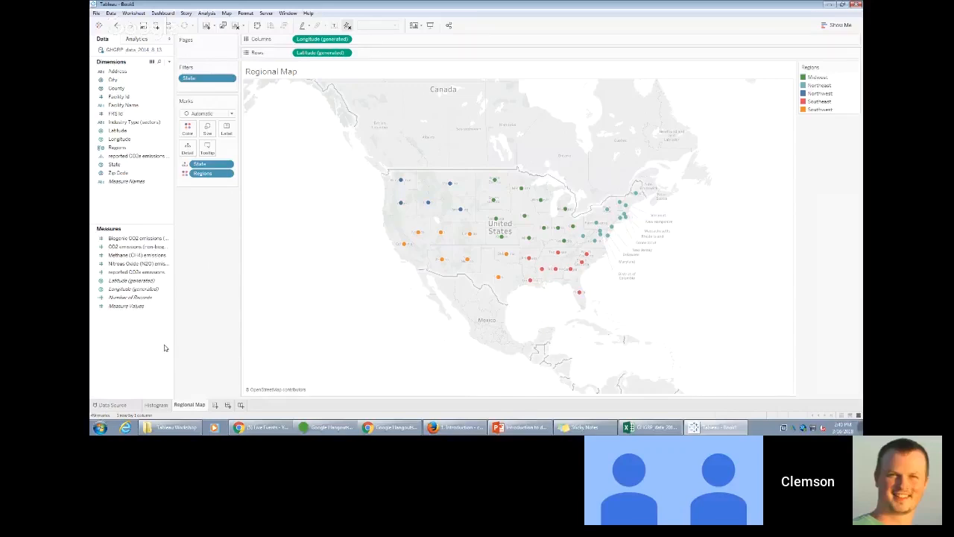
- Split the Histogram worksheet by region by placing Regions in Columns ahead of the reported CO2e emissions bins
{"action": "left_click", "coordinate": [157, 405]}
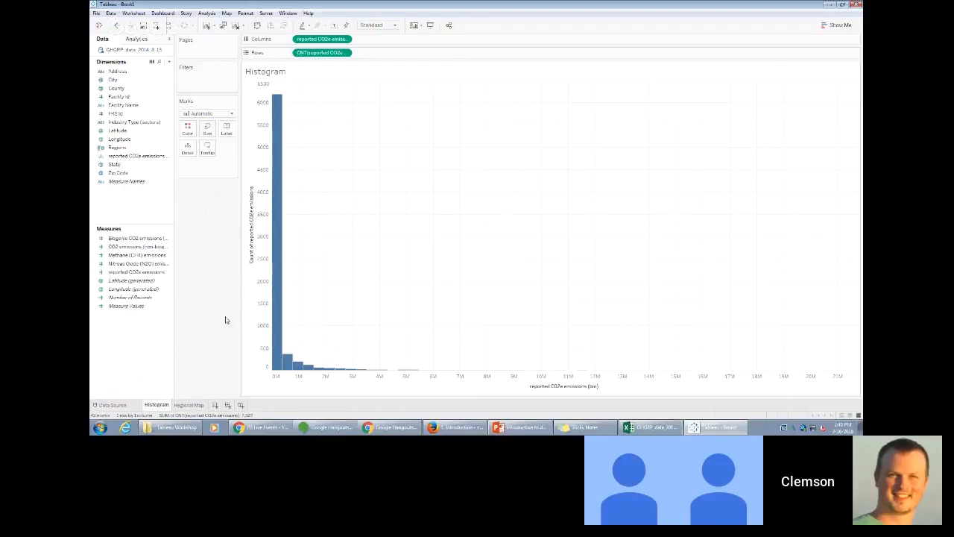
{"action": "left_click", "coordinate": [131, 151]}
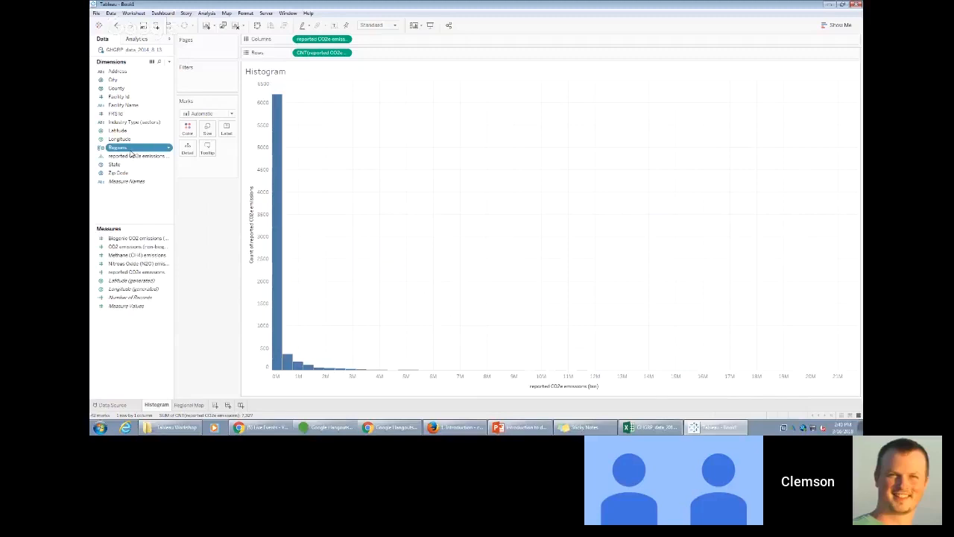
{"action": "left_click_drag", "start_coordinate": [132, 153], "coordinate": [299, 47]}
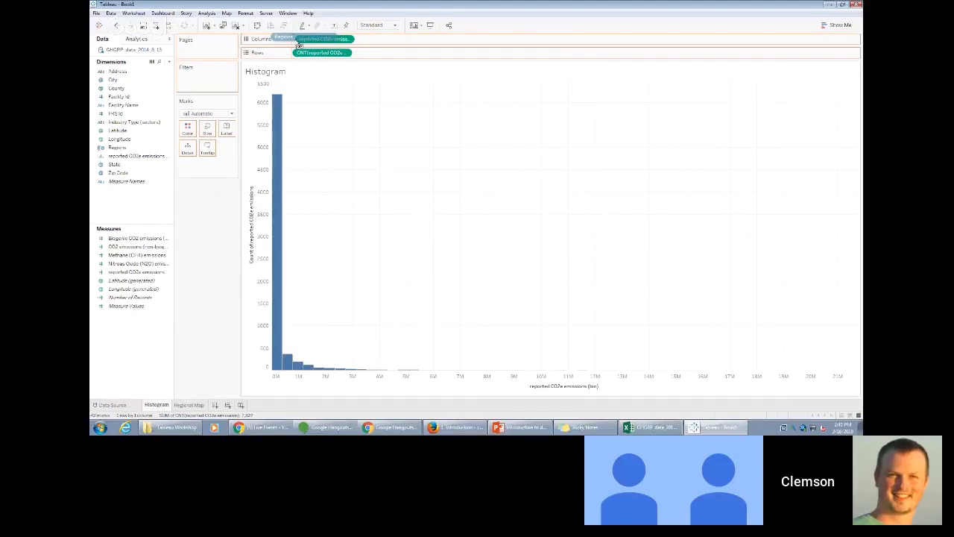
{"action": "left_click_drag", "start_coordinate": [299, 47], "coordinate": [297, 43]}
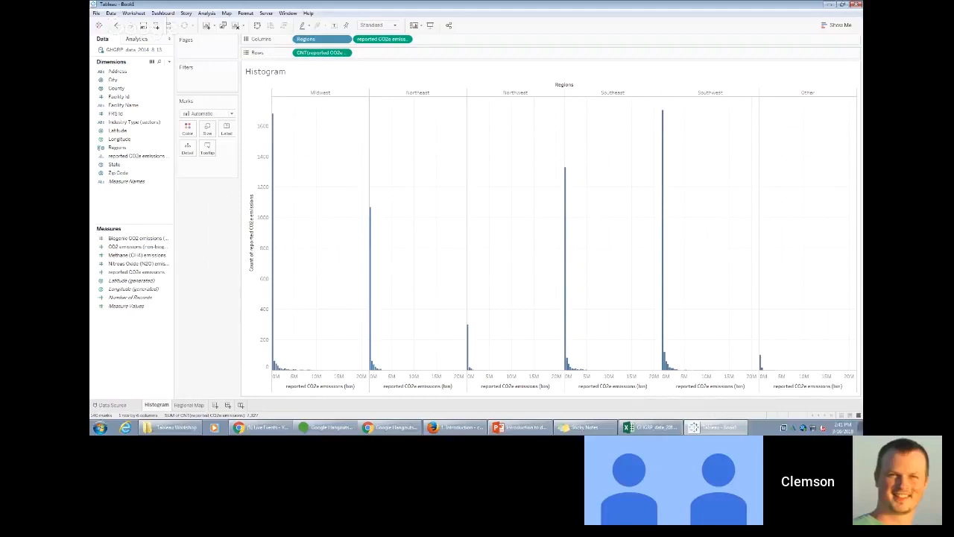
- Switch to Sticky Notes and view the question about the regional distribution of CO2 emitters
{"action": "left_click", "coordinate": [455, 427]}
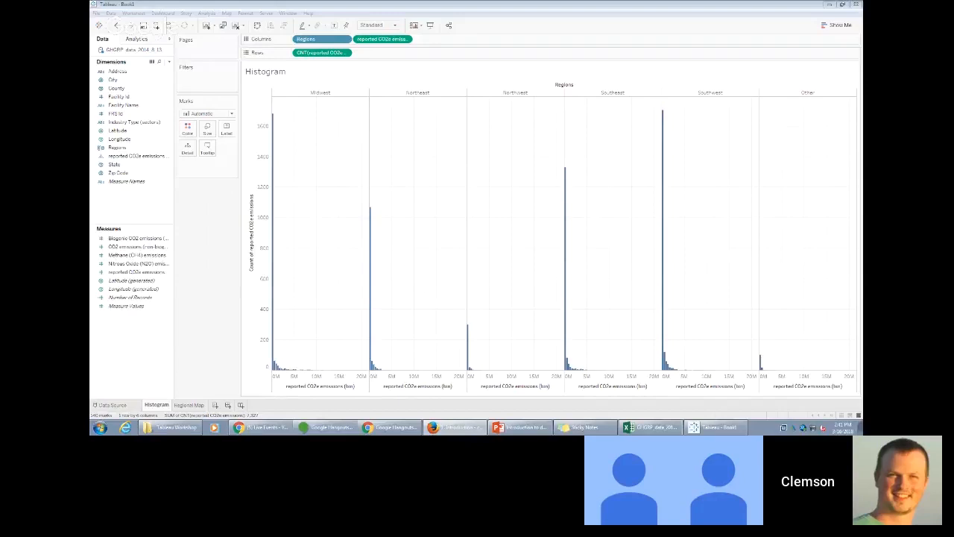
{"action": "left_click", "coordinate": [606, 429]}
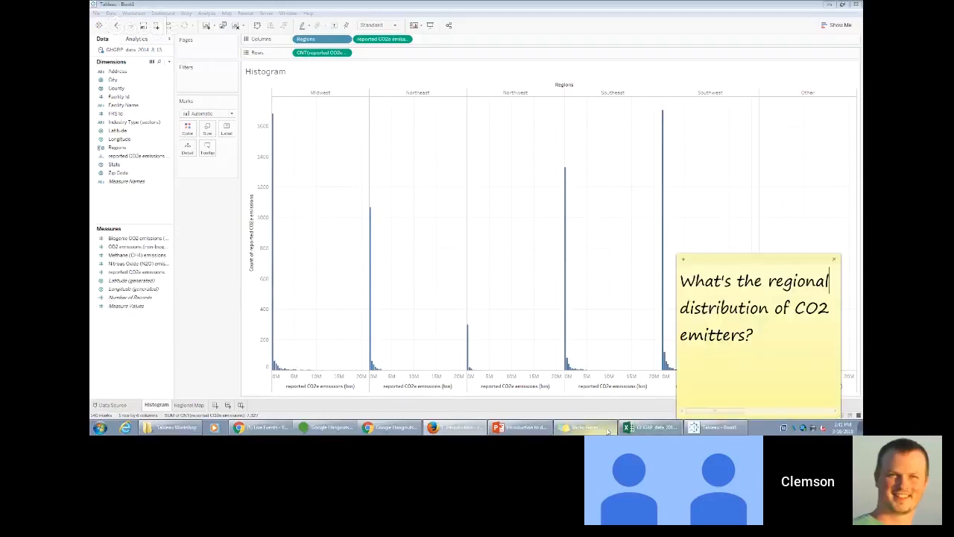